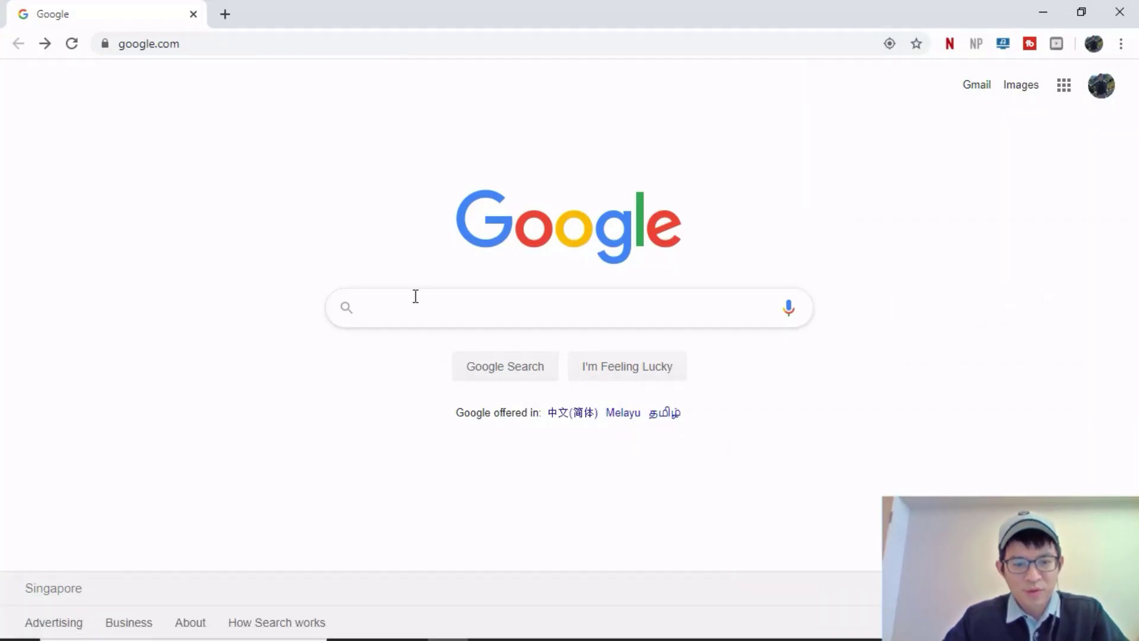
- Search for 'hitfilm express' and open the FXhome HitFilm Express page
text(m express)
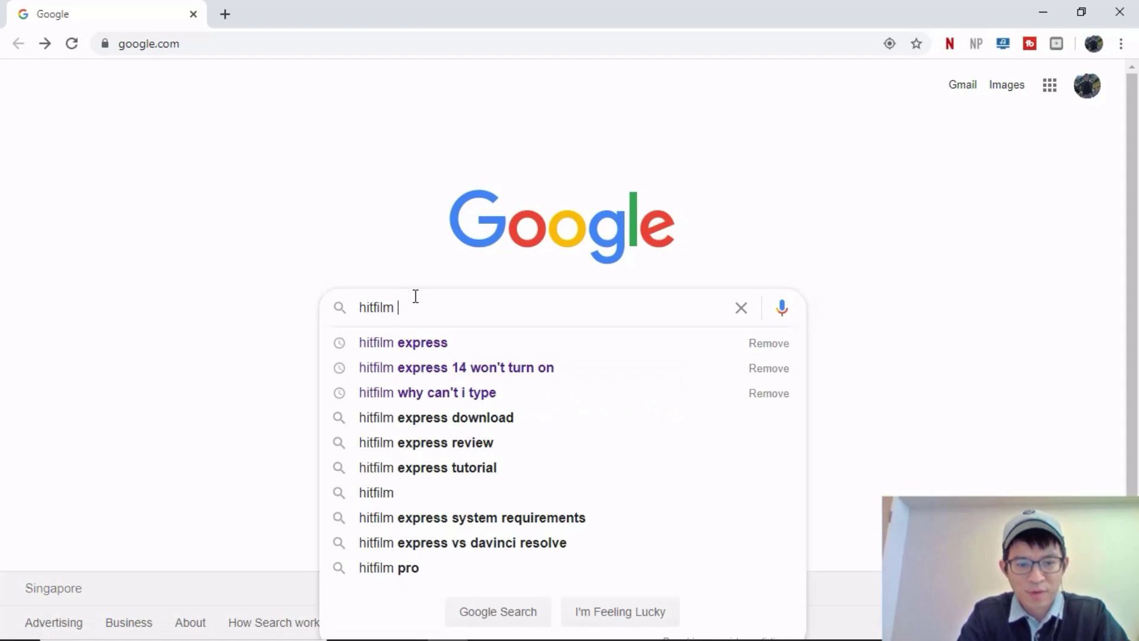
key(Return)
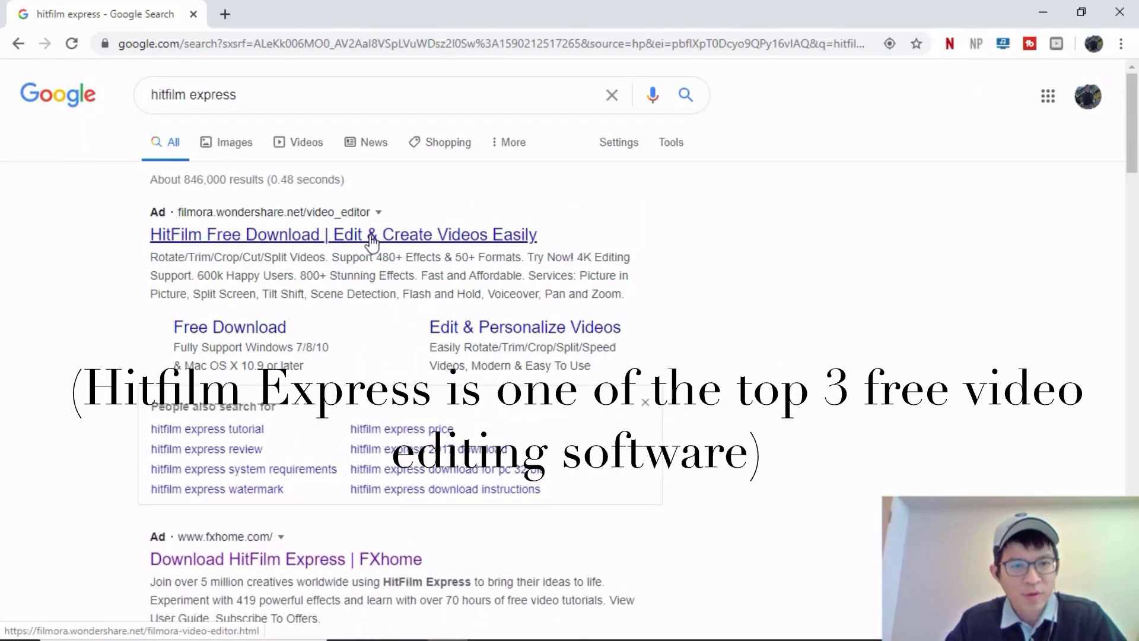
click(309, 562)
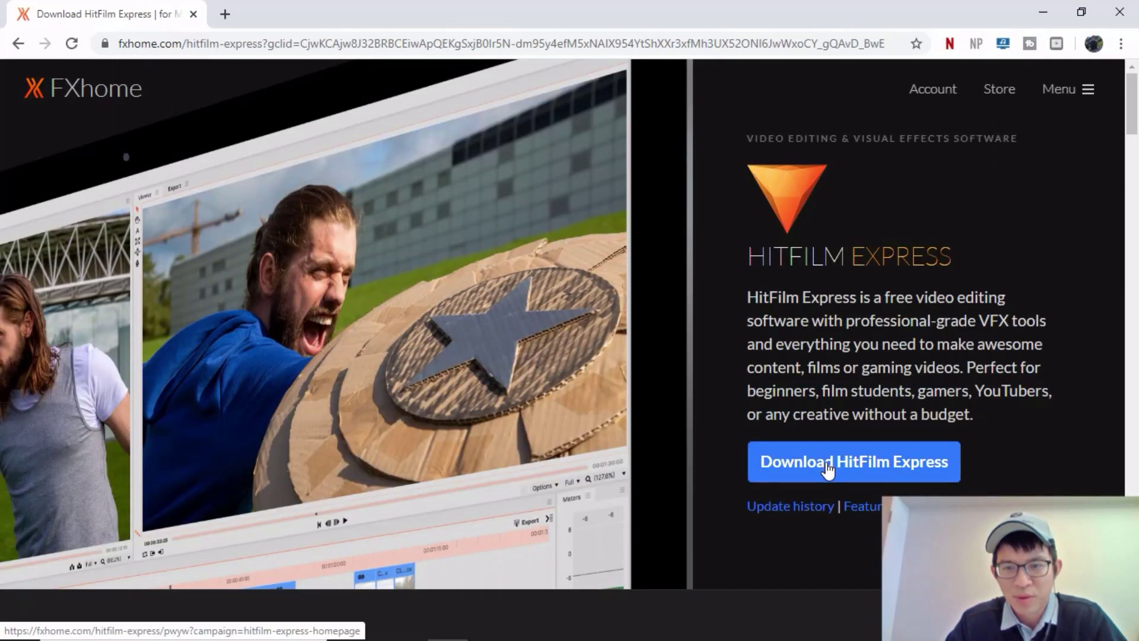
- Set the Pay What You Want price to 0 USD and continue to the download signup form
click(827, 470)
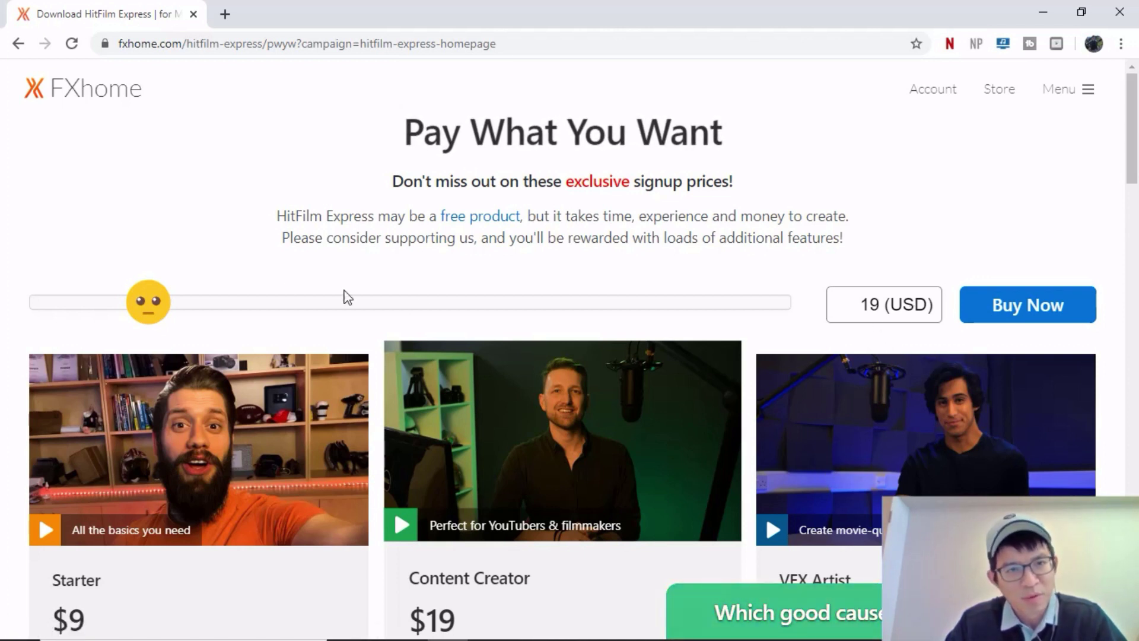
drag(148, 311, 28, 314)
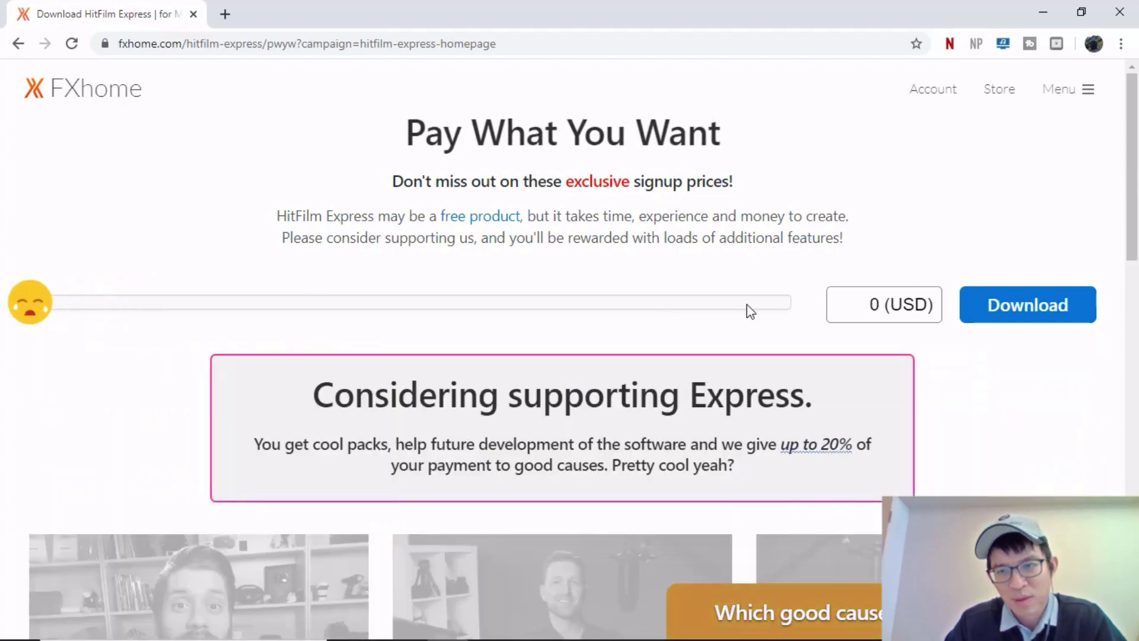
click(1007, 317)
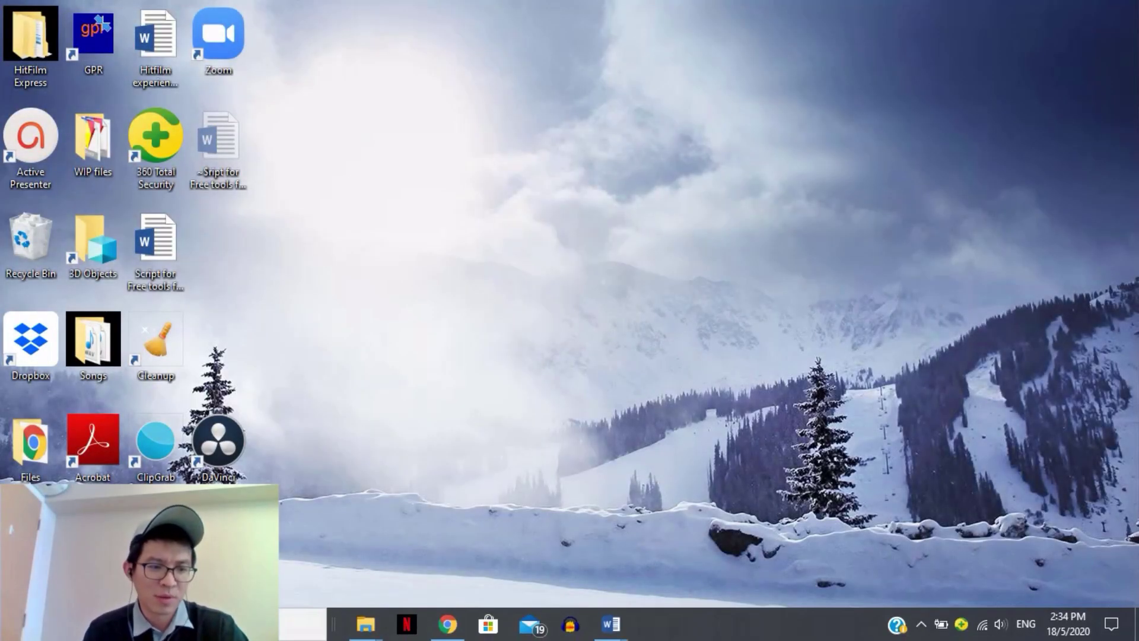
- Launch HitFilm Express from its folder in the Start menu app list
key(super)
scroll(219, 353, down, 5)
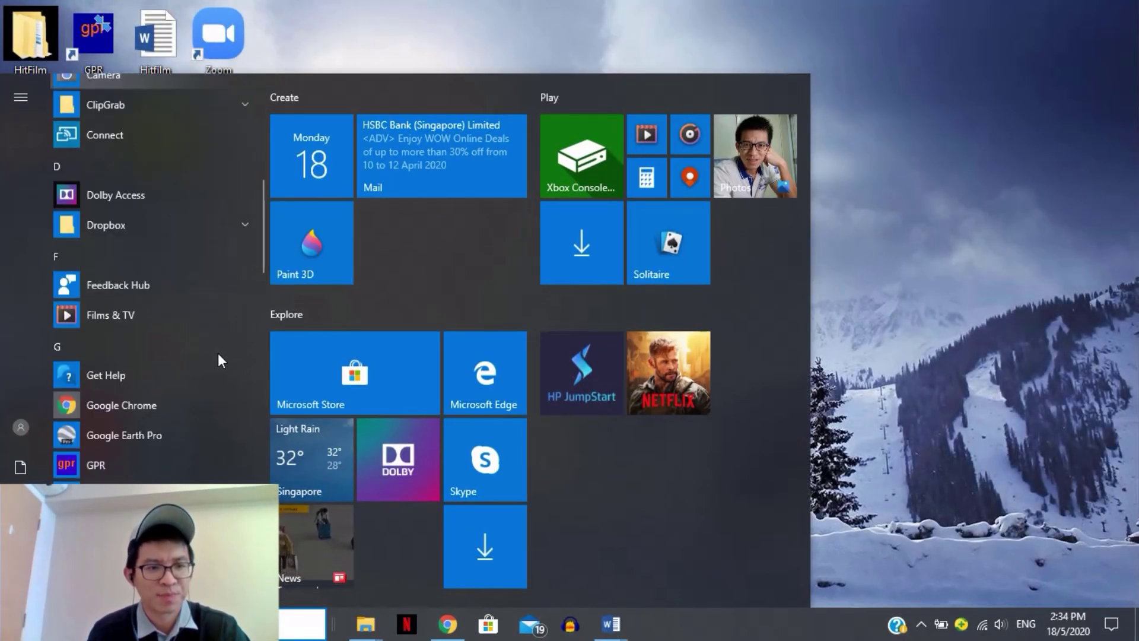
scroll(218, 354, down, 3)
click(212, 423)
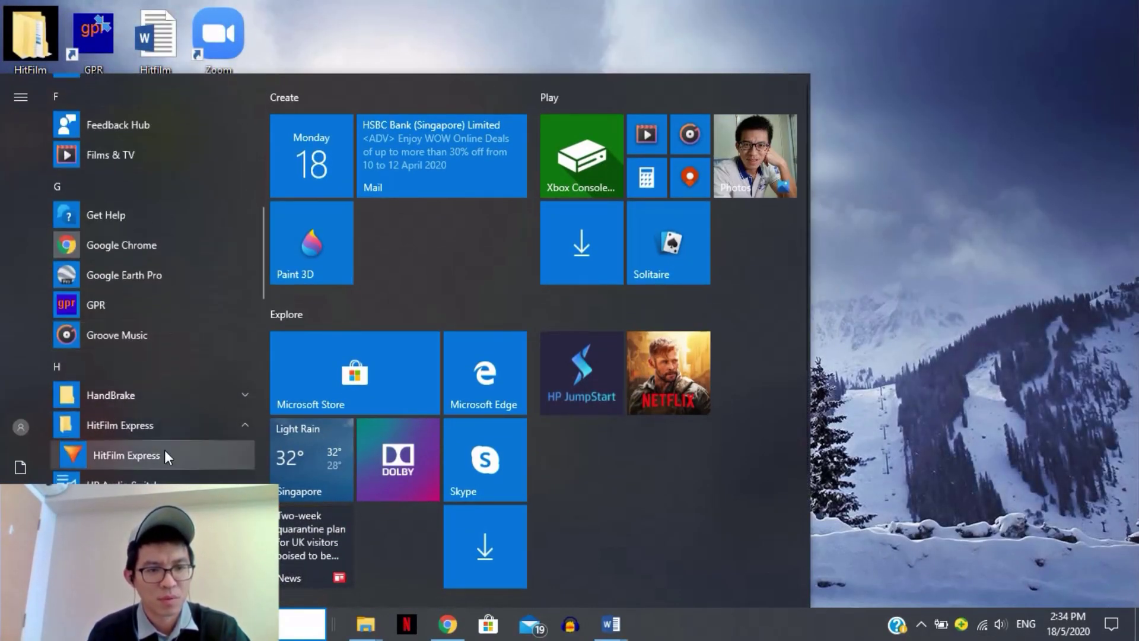
click(166, 456)
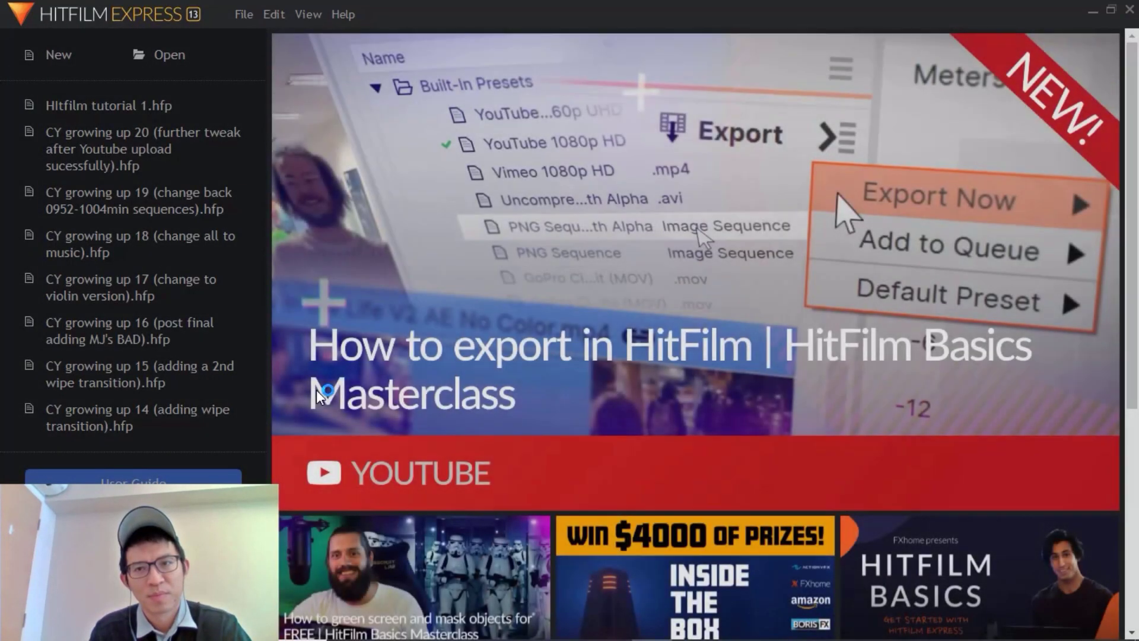
- Start a new project and put the cursor in its Duration field for editing
click(57, 58)
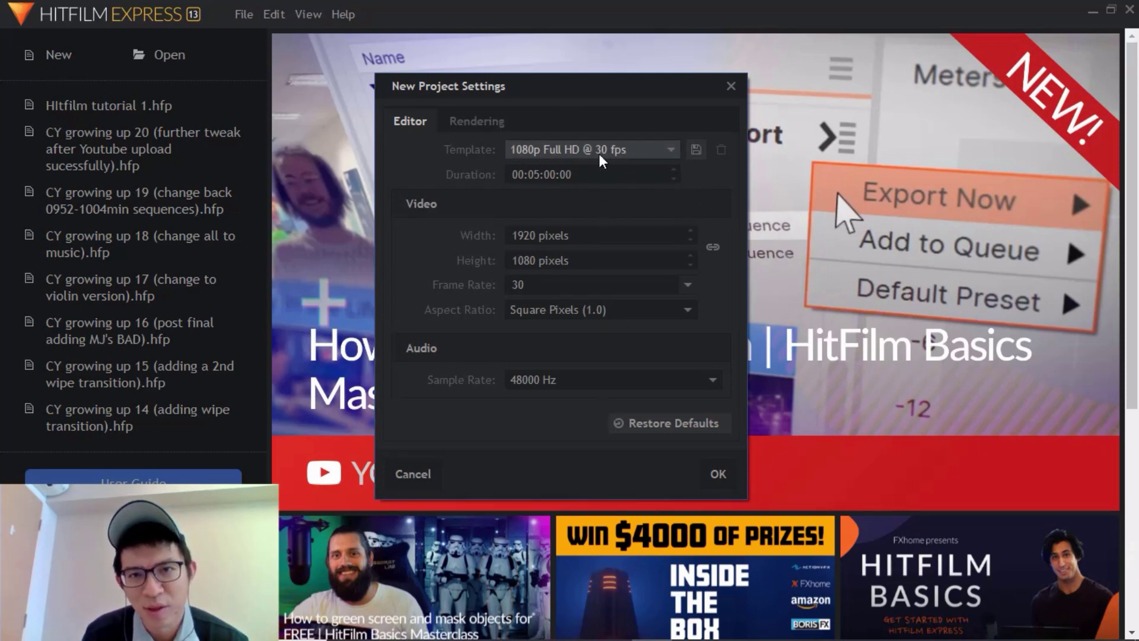
click(557, 174)
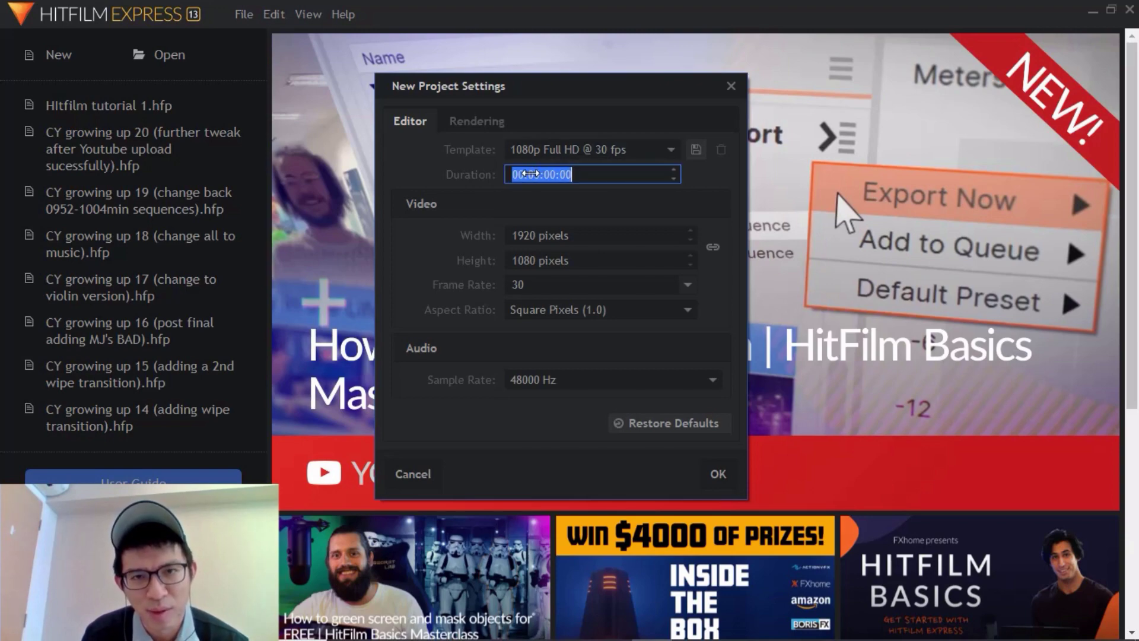
click(540, 174)
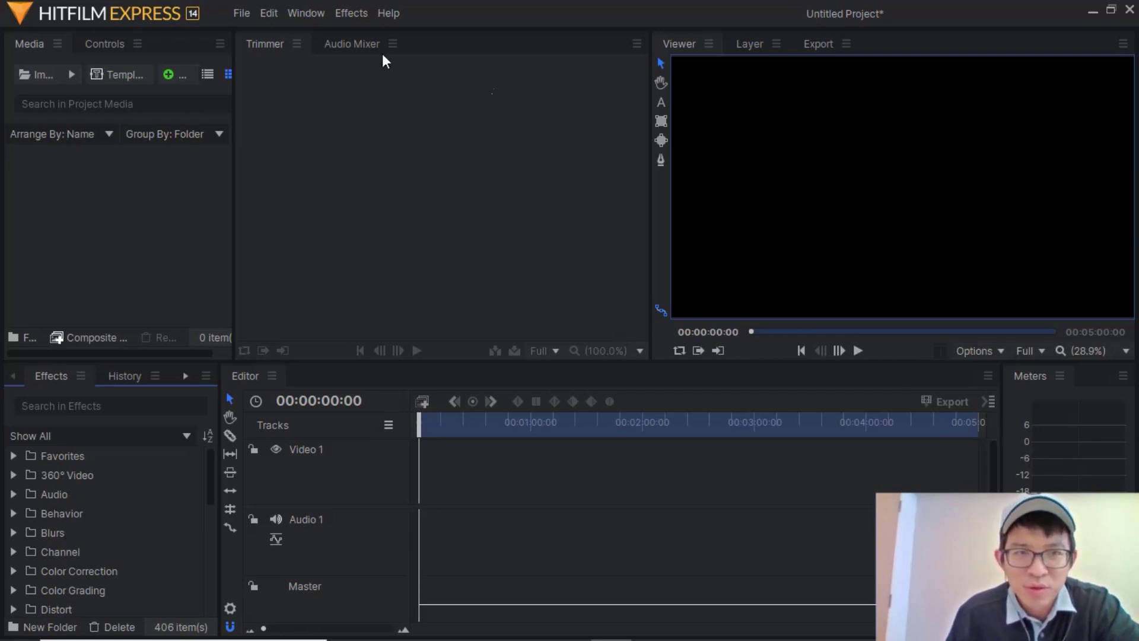
- Bring up the Window menu listing the workspace panels
click(306, 13)
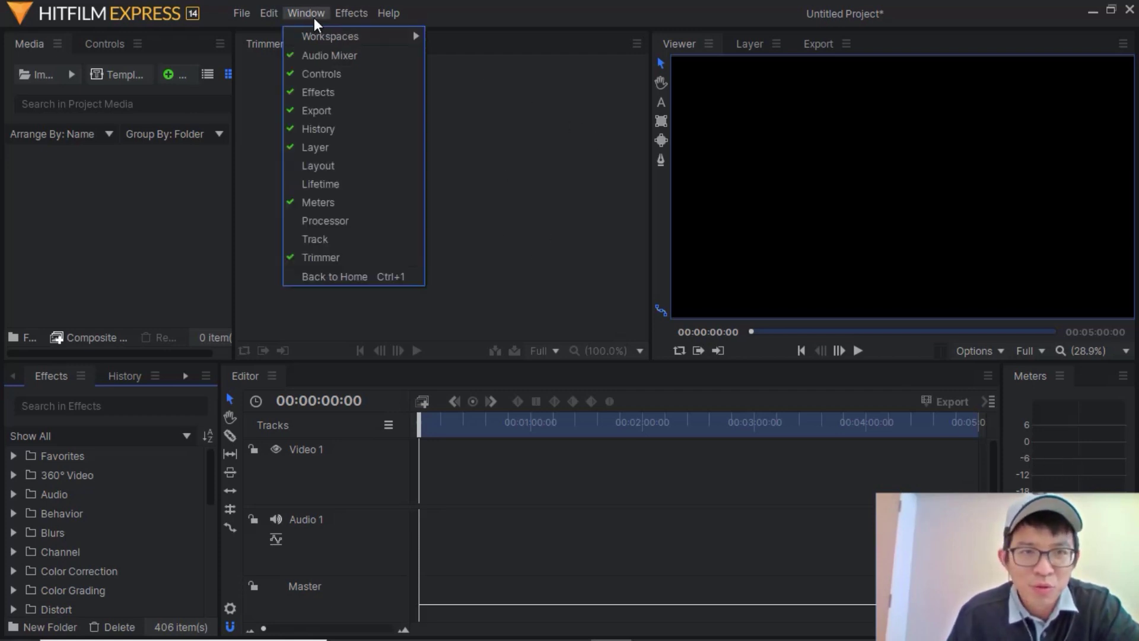
- Hide the Audio Mixer, Trimmer and Meters panels from the Window menu
click(313, 55)
click(307, 14)
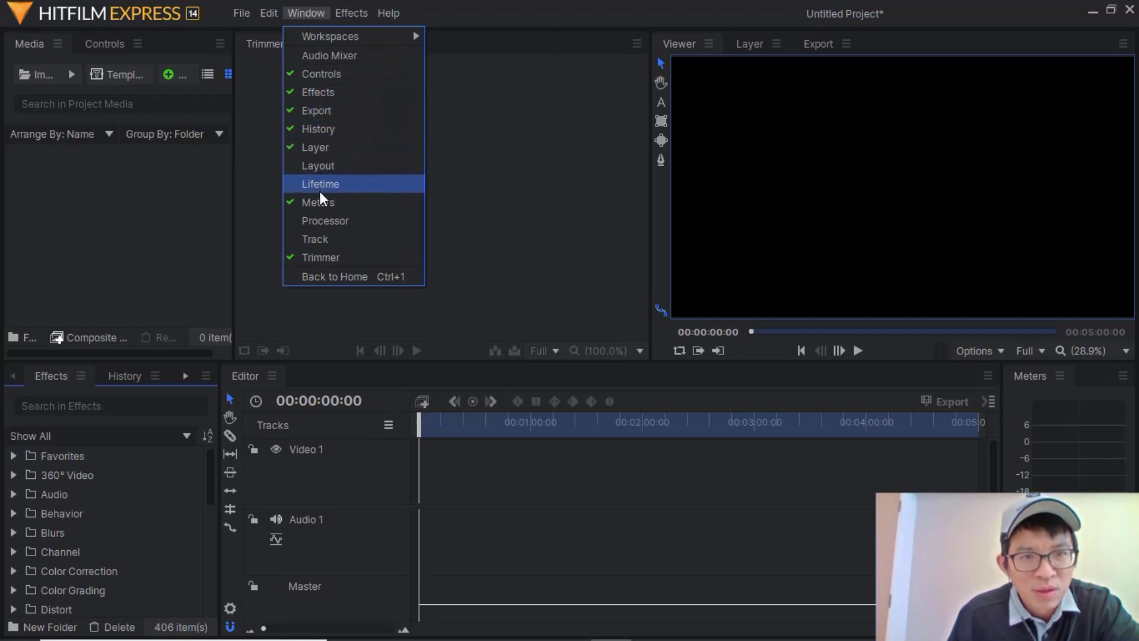
click(318, 258)
click(306, 13)
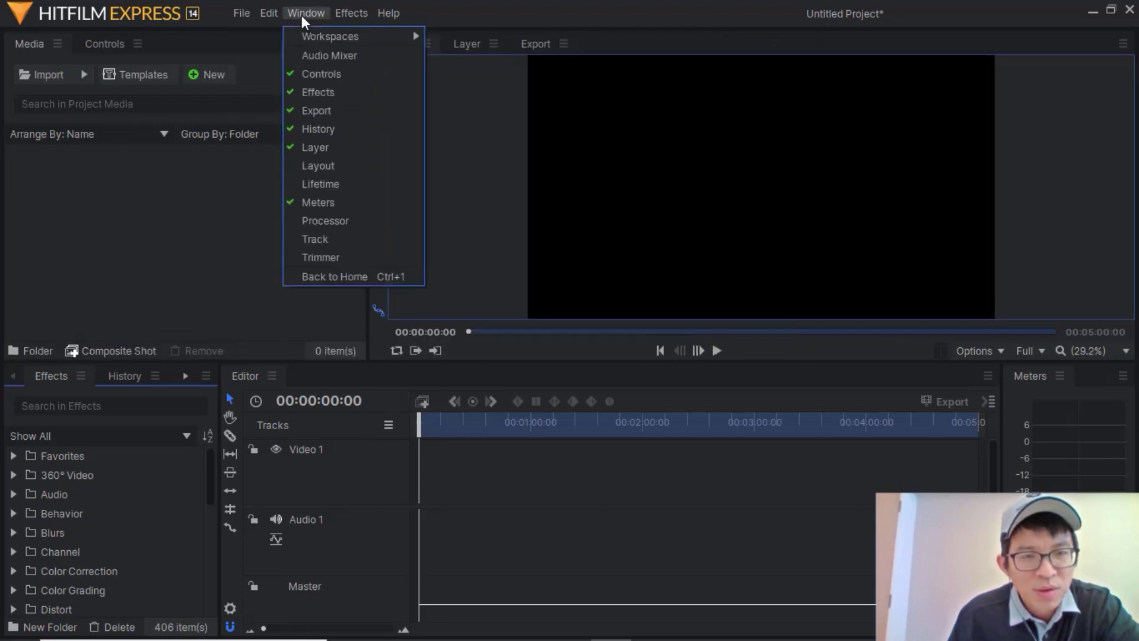
click(319, 198)
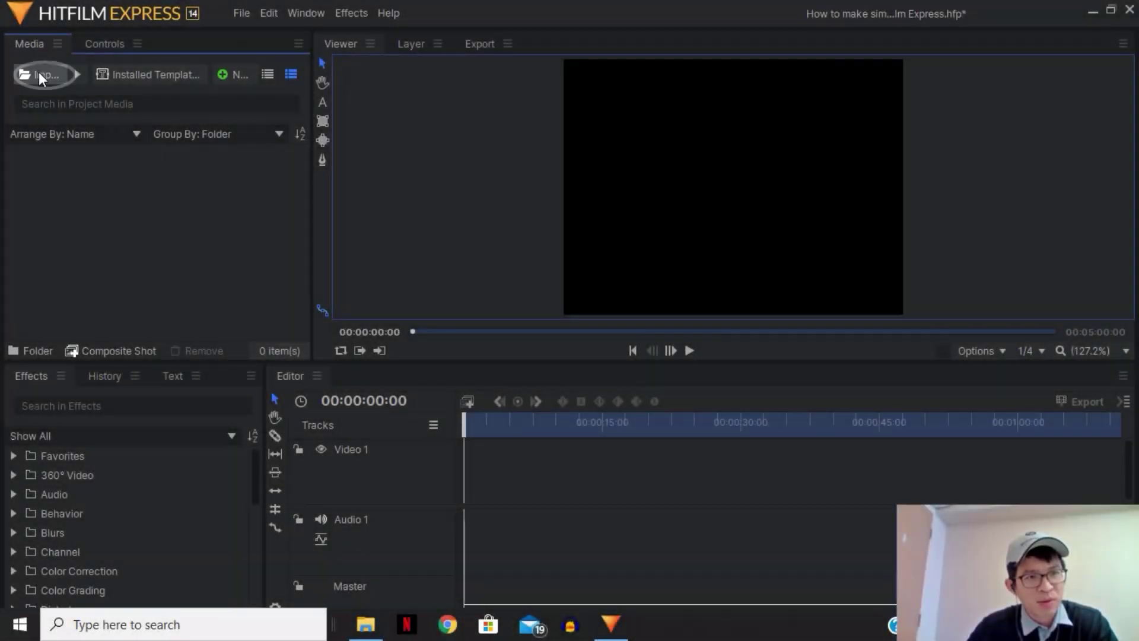
- Import every file in the media folder, including Paint transition-2.mov, into the project
click(39, 76)
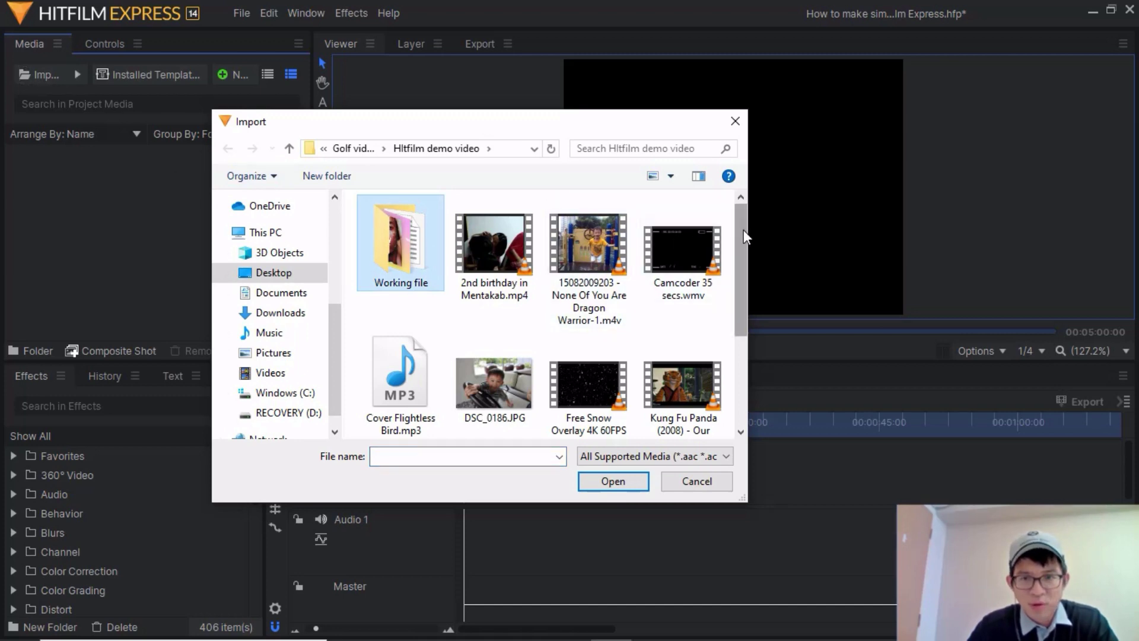
drag(743, 230, 742, 335)
click(418, 382)
key(ctrl+a)
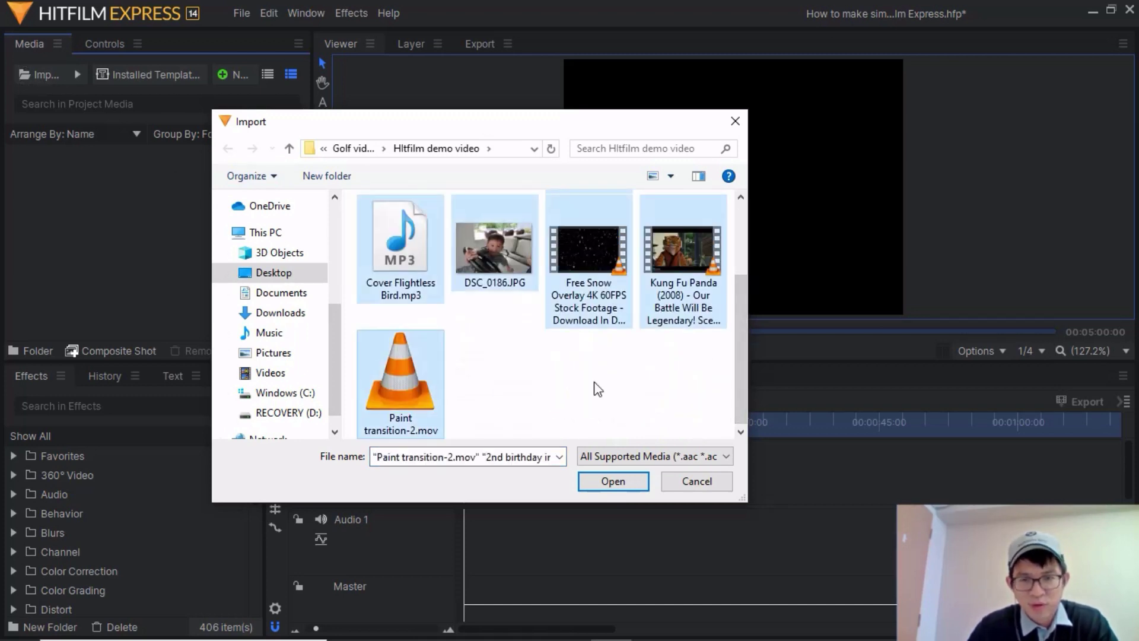
click(602, 481)
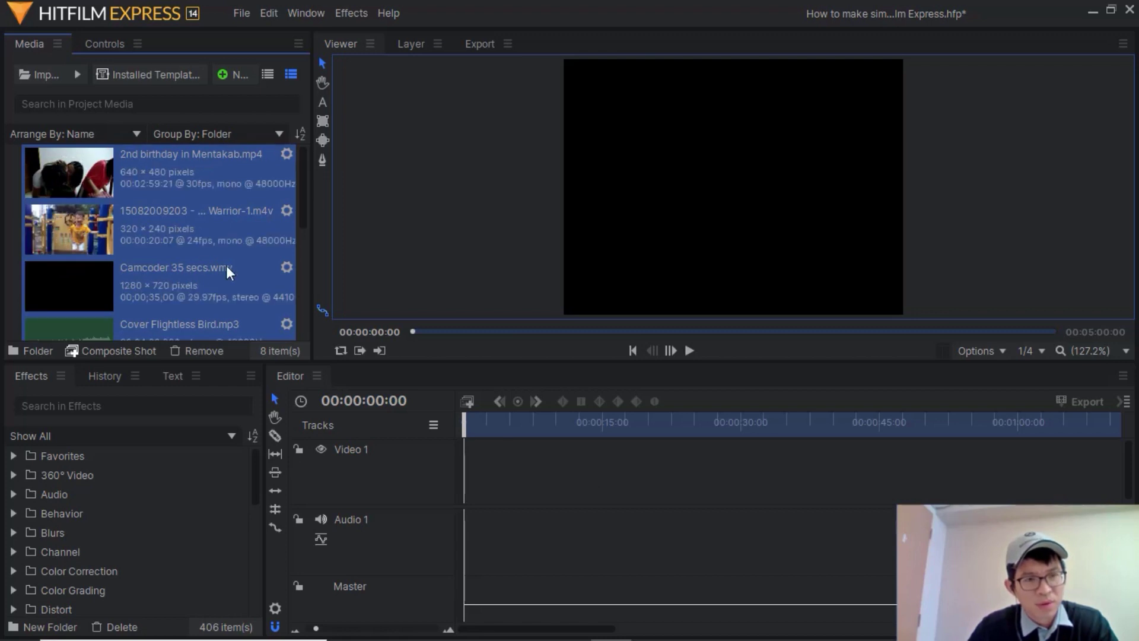
- Place the playground clip, then the Kung Fu Panda clip, on Video 1 and preview from 00:00:22:05
click(195, 249)
drag(86, 234, 465, 493)
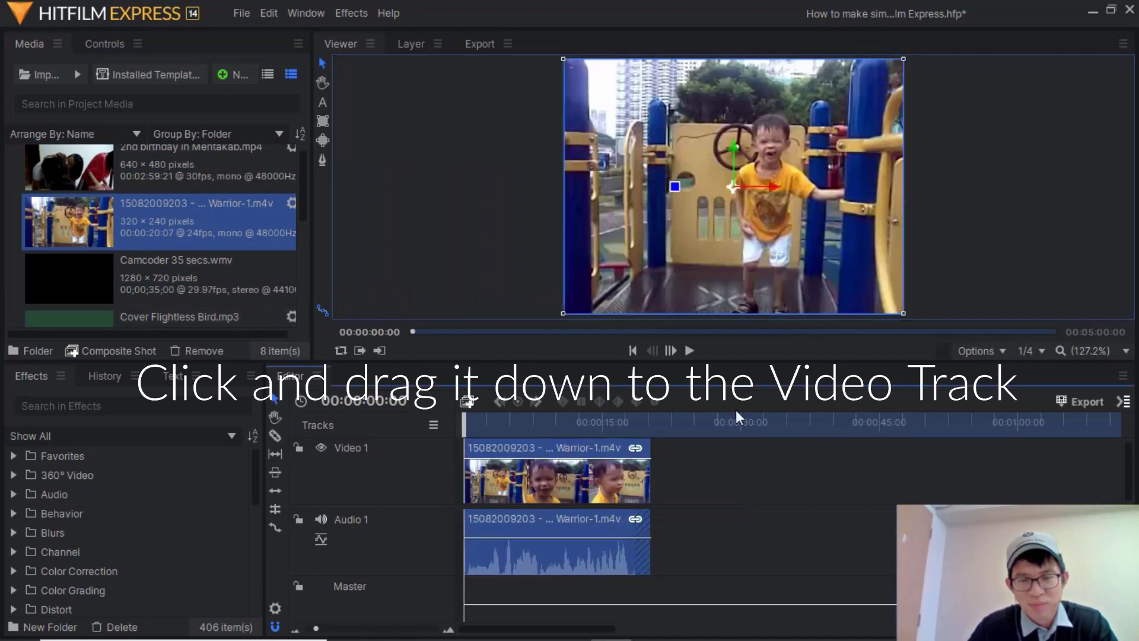
scroll(262, 168, down, 3)
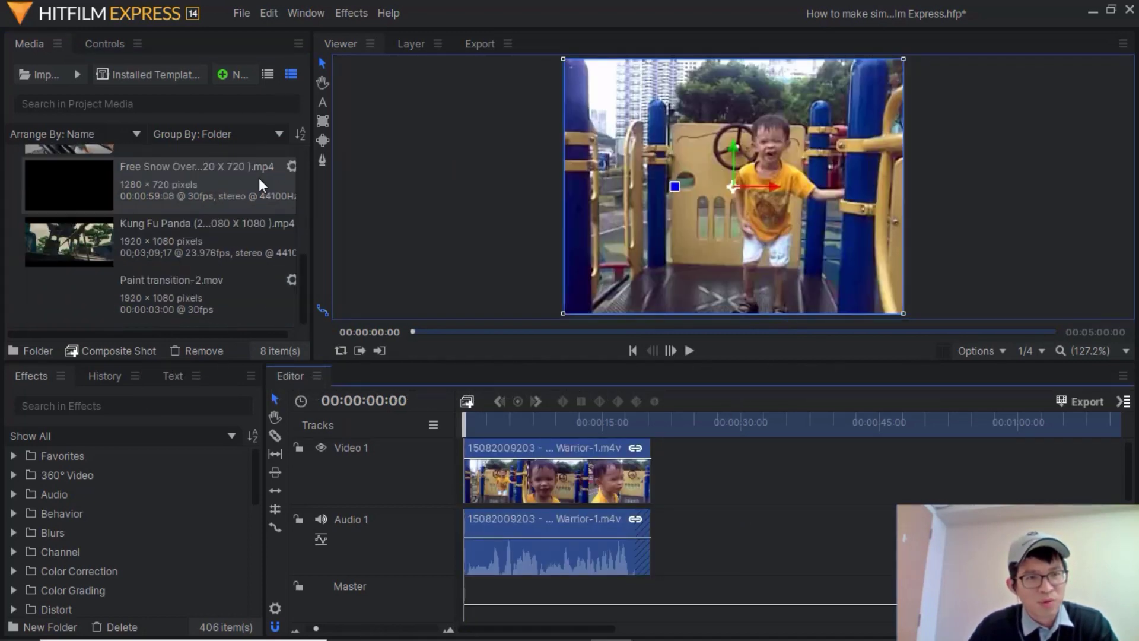
drag(196, 228, 654, 468)
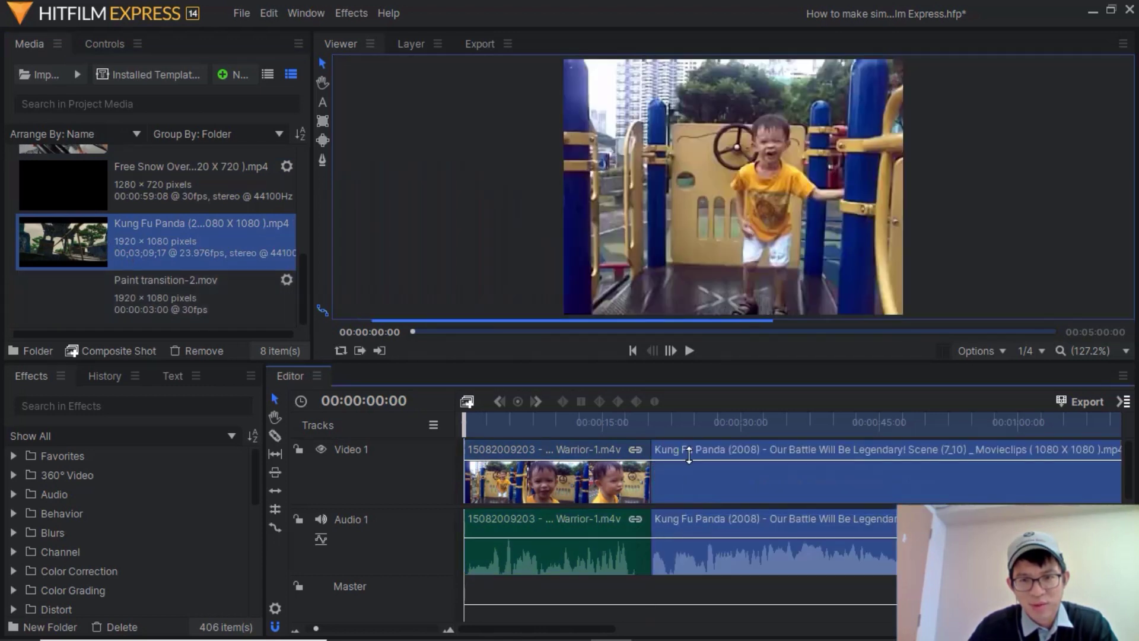
click(669, 421)
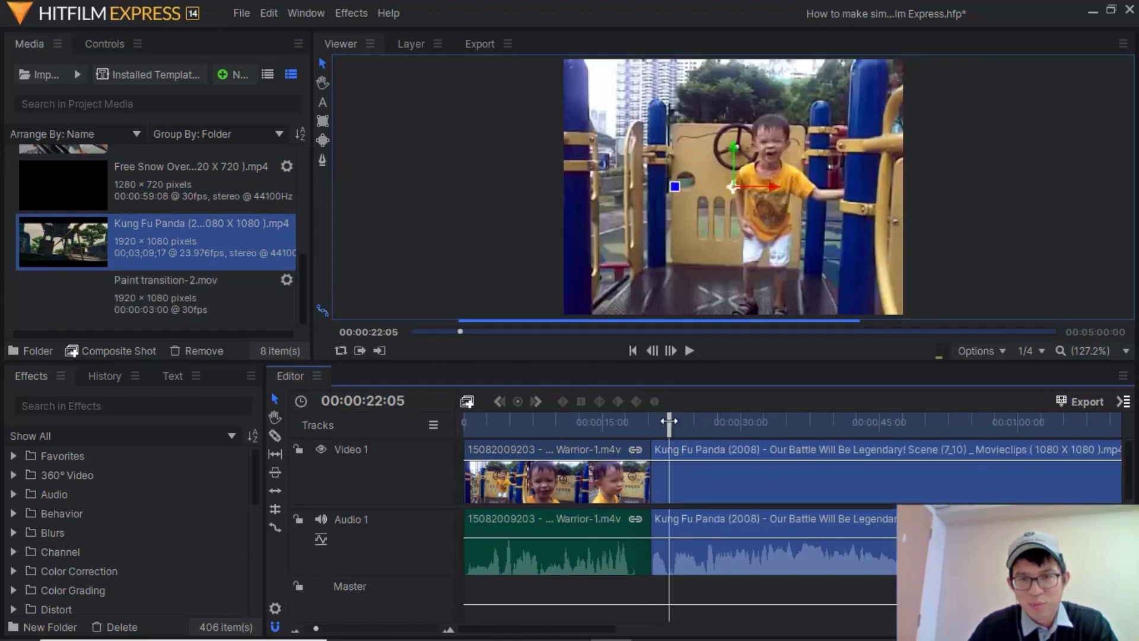
drag(670, 420, 788, 432)
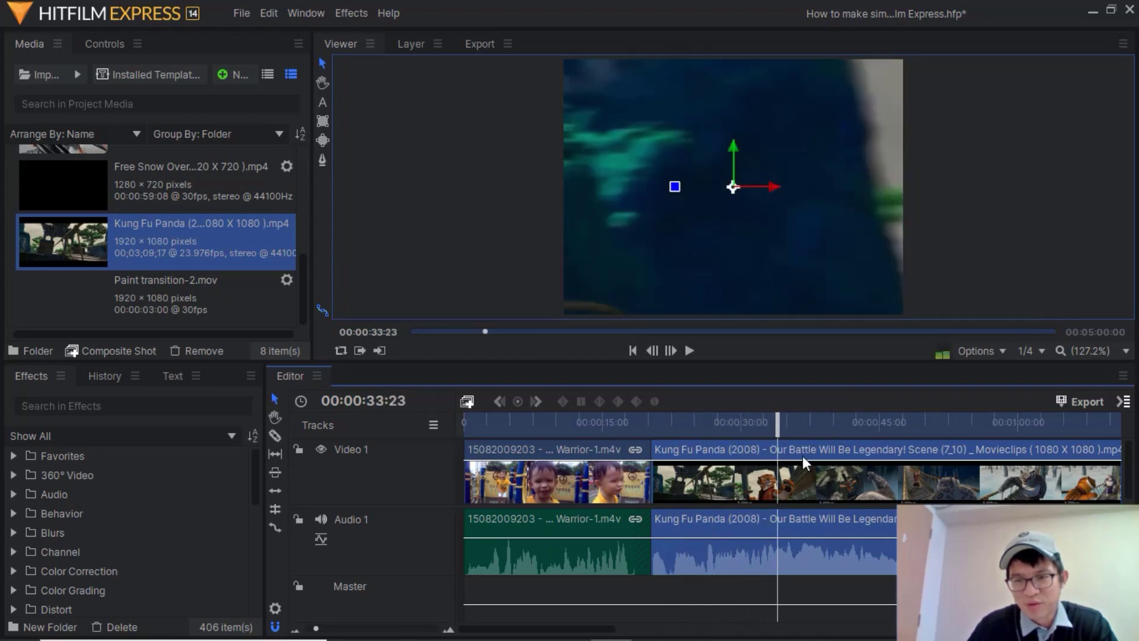
- Scale the Kung Fu Panda clip with Transform > Fit To Frame Width
right_click(806, 447)
mouse_move(890, 47)
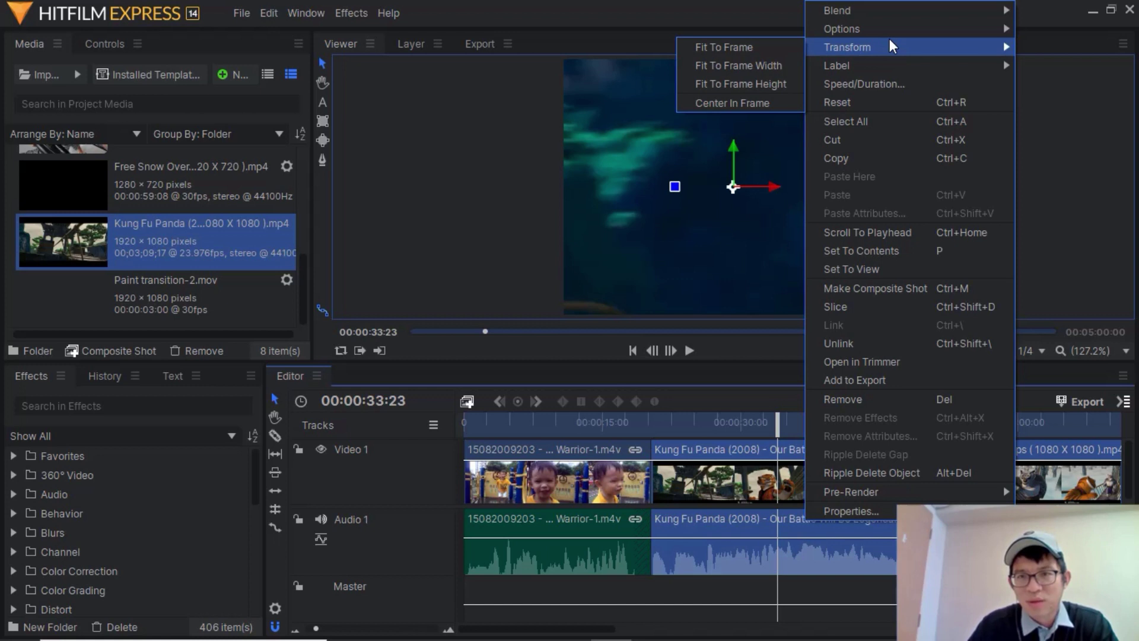
click(717, 455)
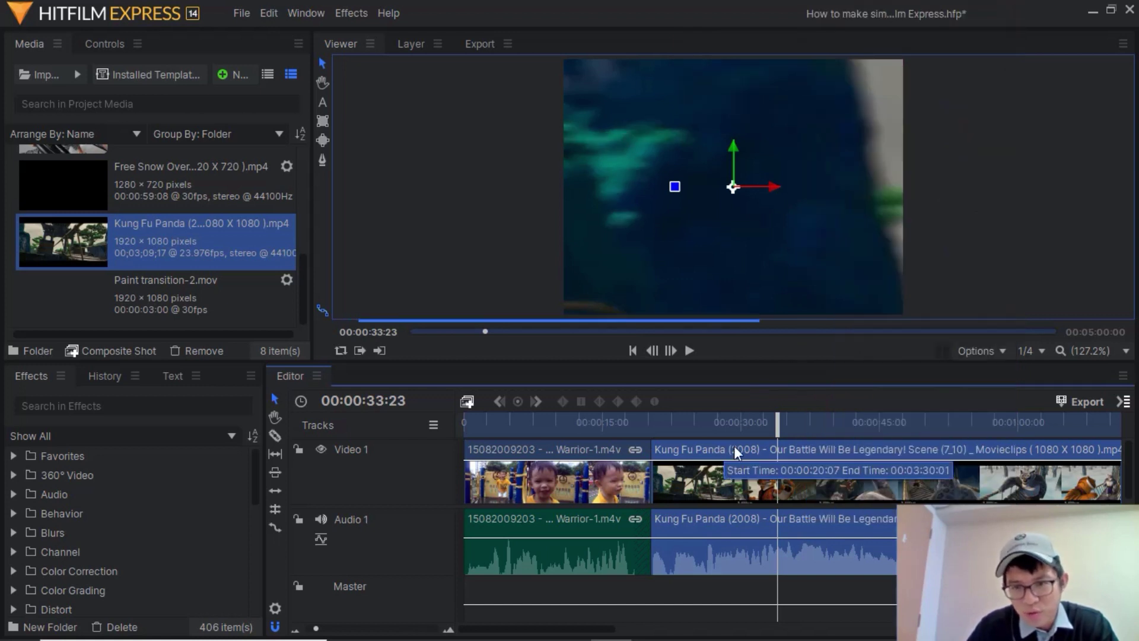
right_click(800, 447)
mouse_move(880, 53)
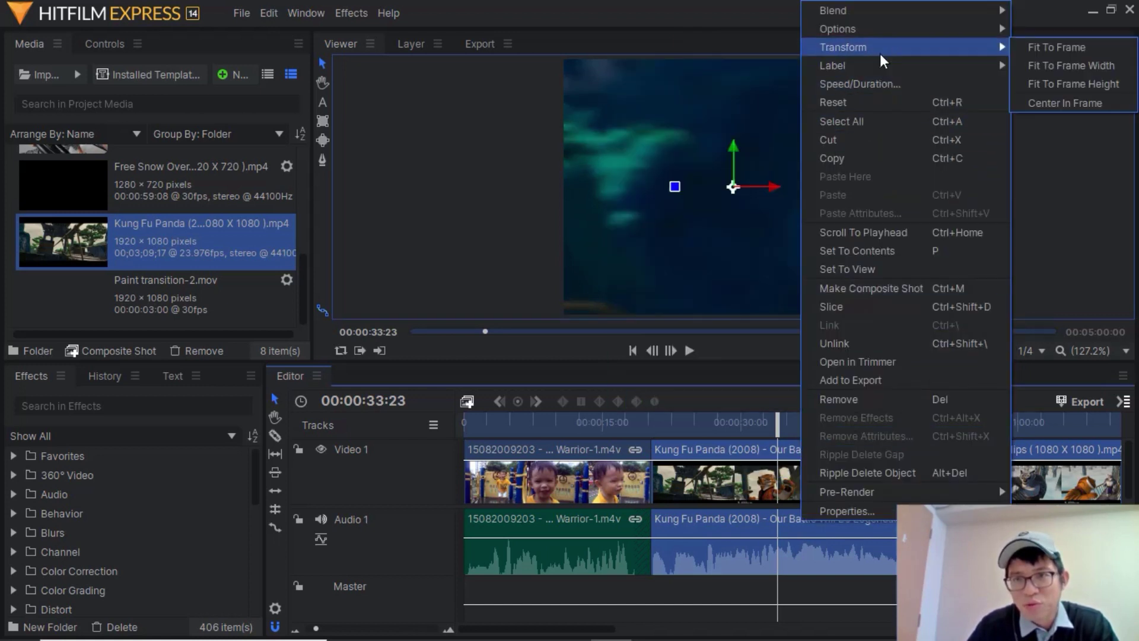
click(1044, 66)
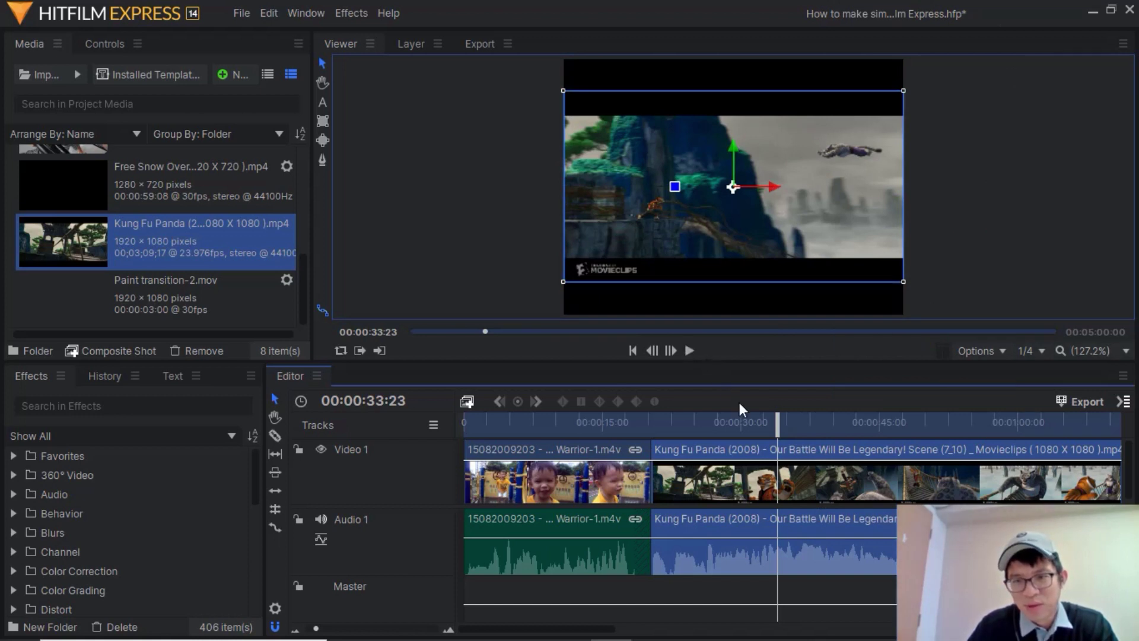
- Preview the panda clip around 46–48 seconds and zoom the timeline to find the cut point
drag(778, 421, 898, 428)
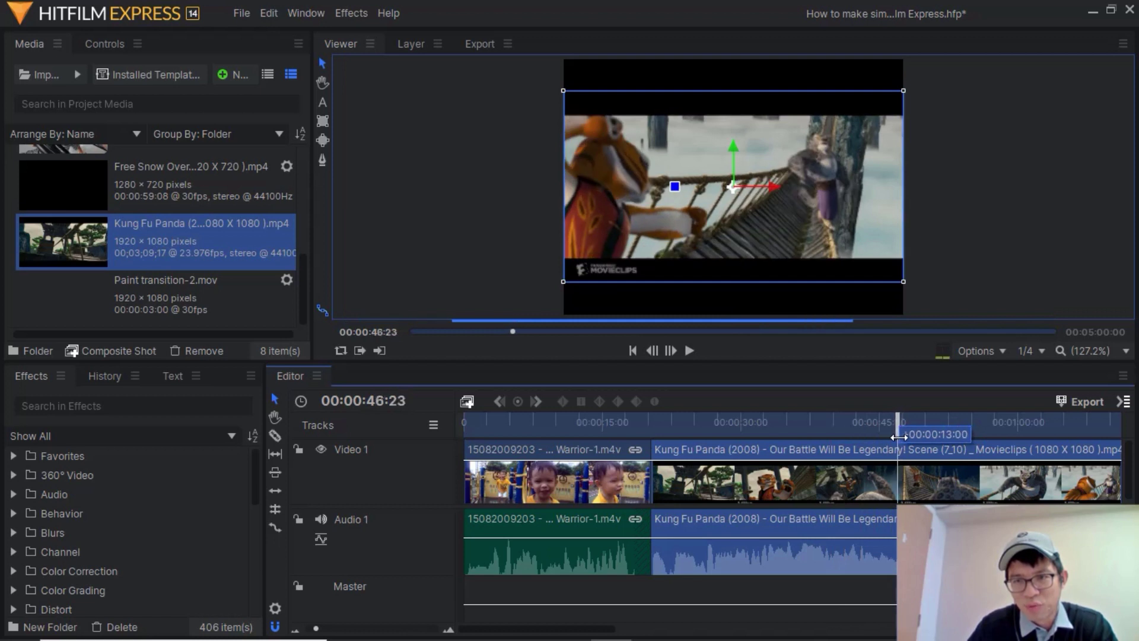
click(689, 351)
click(690, 350)
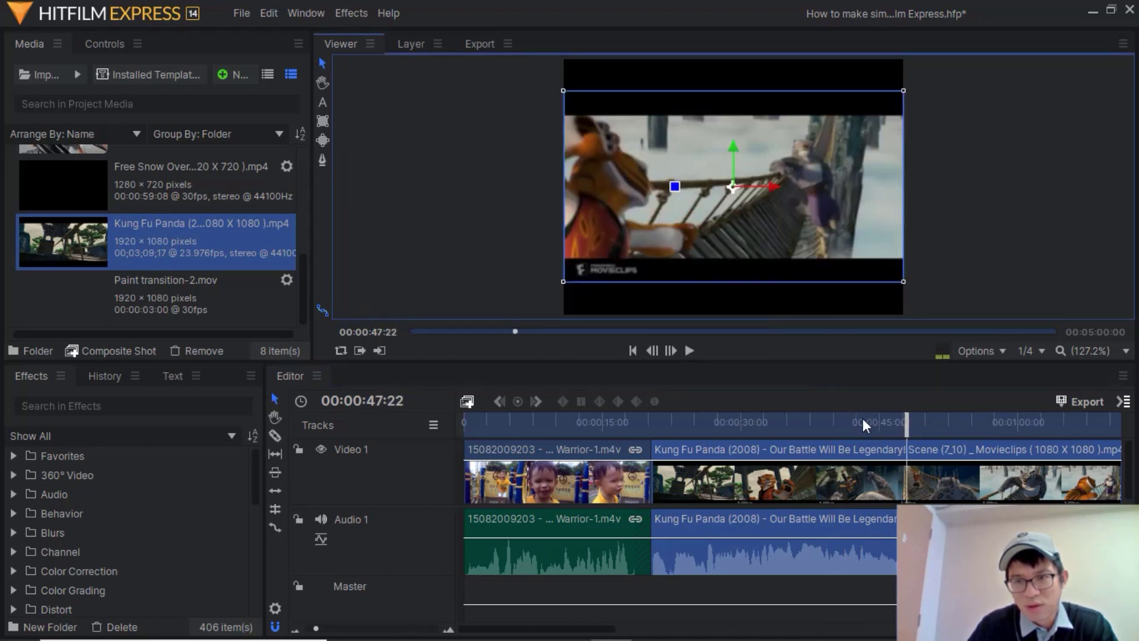
drag(906, 420, 902, 421)
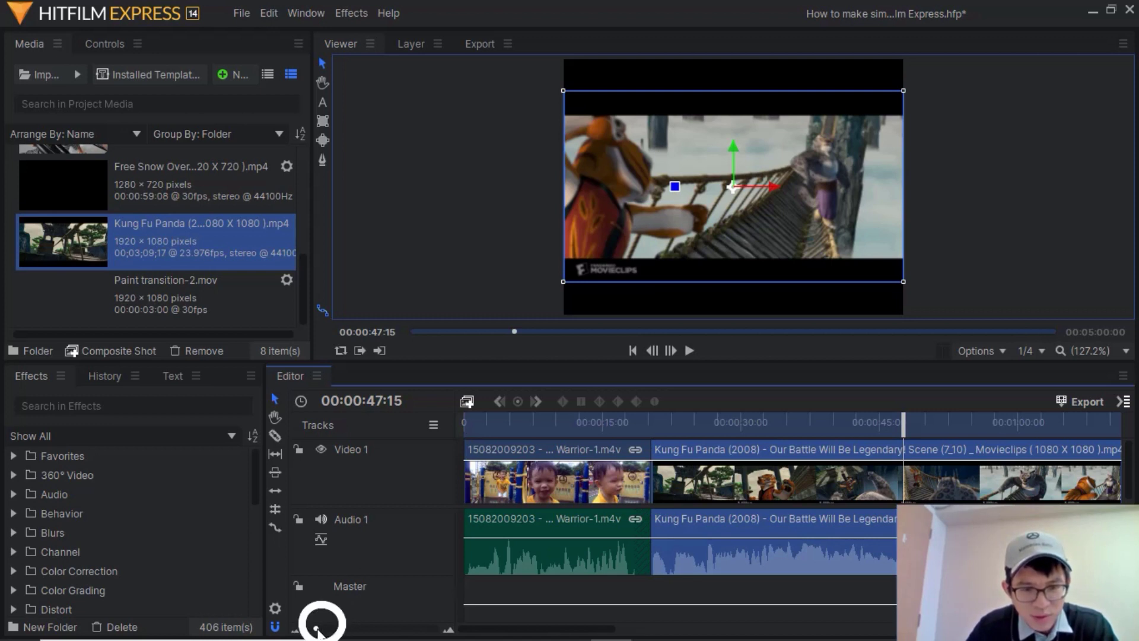
drag(317, 629, 321, 628)
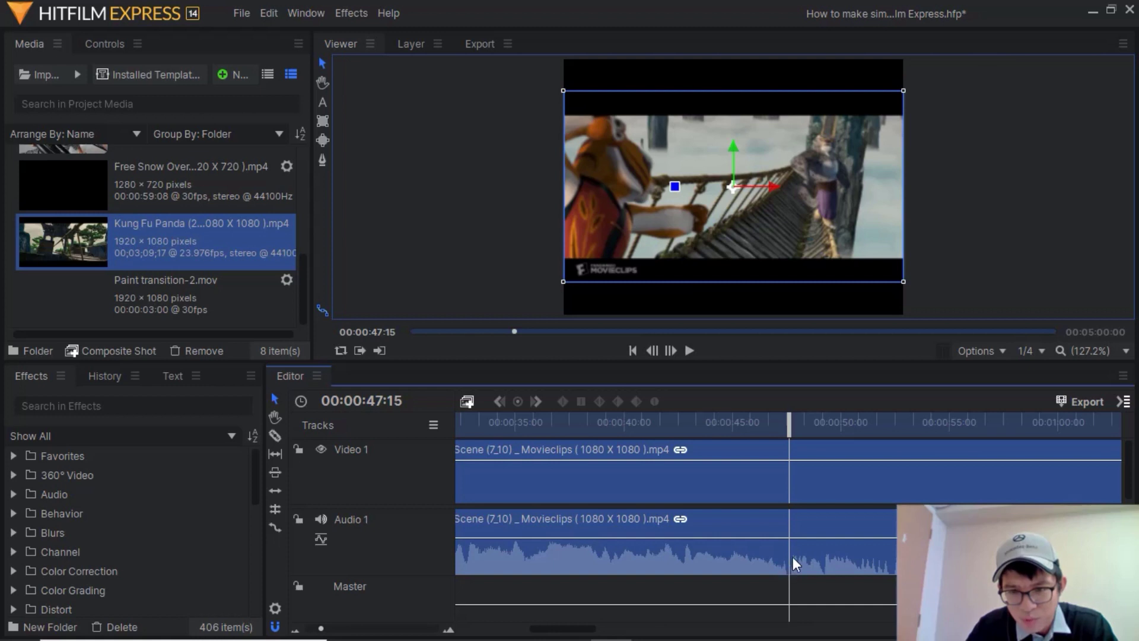
click(320, 628)
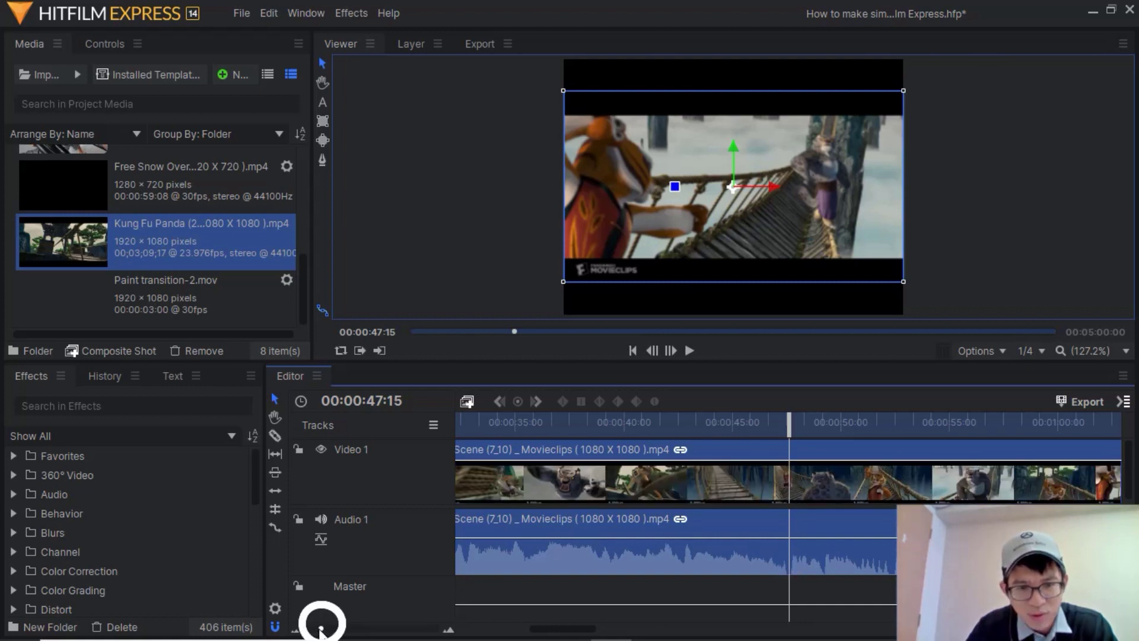
drag(320, 629, 315, 630)
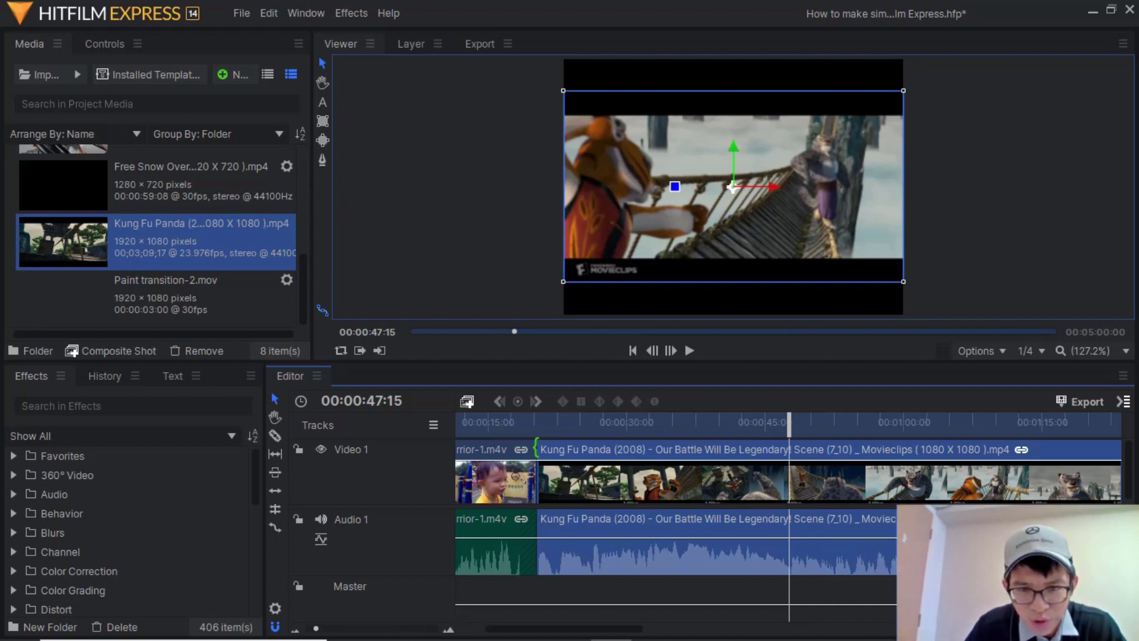
- Trim the Kung Fu Panda clip's start to the playhead and play it back
drag(537, 449, 789, 457)
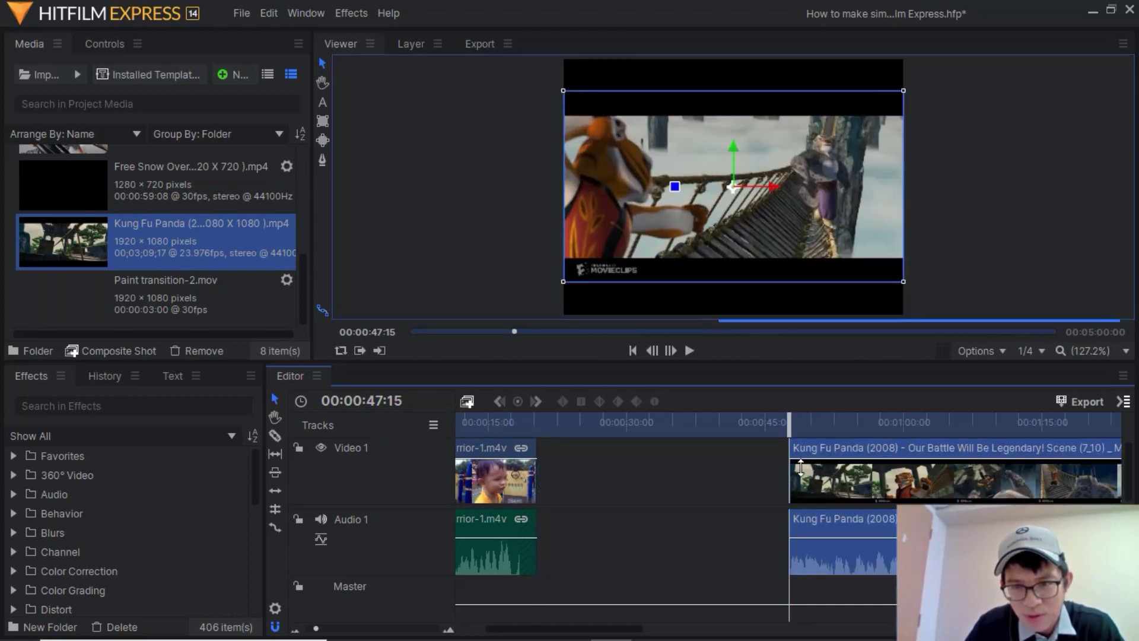
click(691, 349)
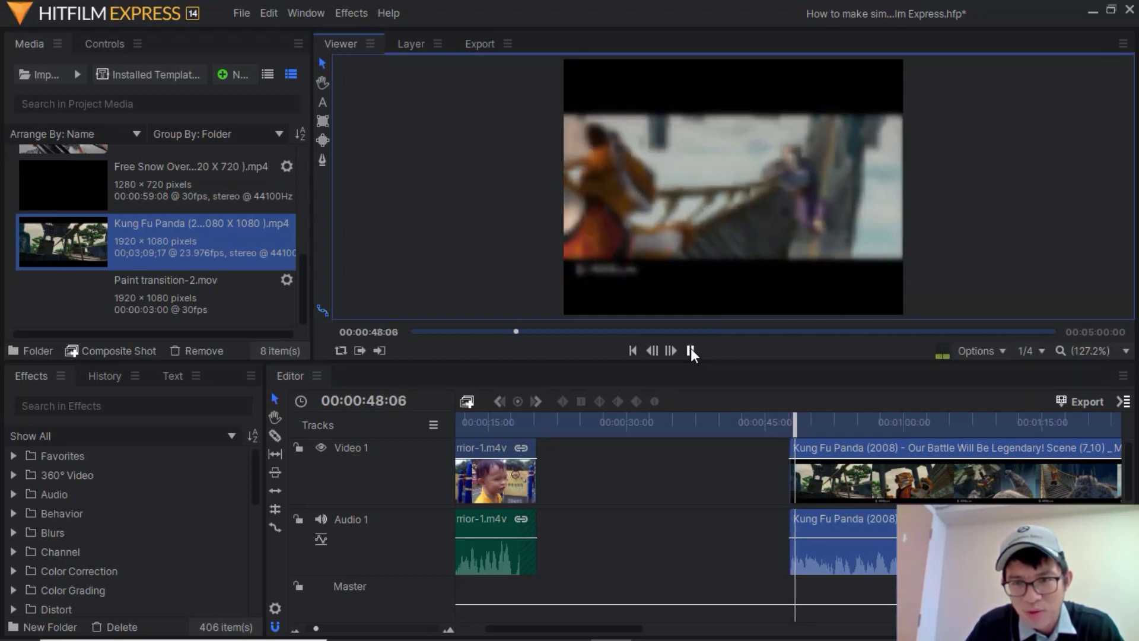
click(691, 349)
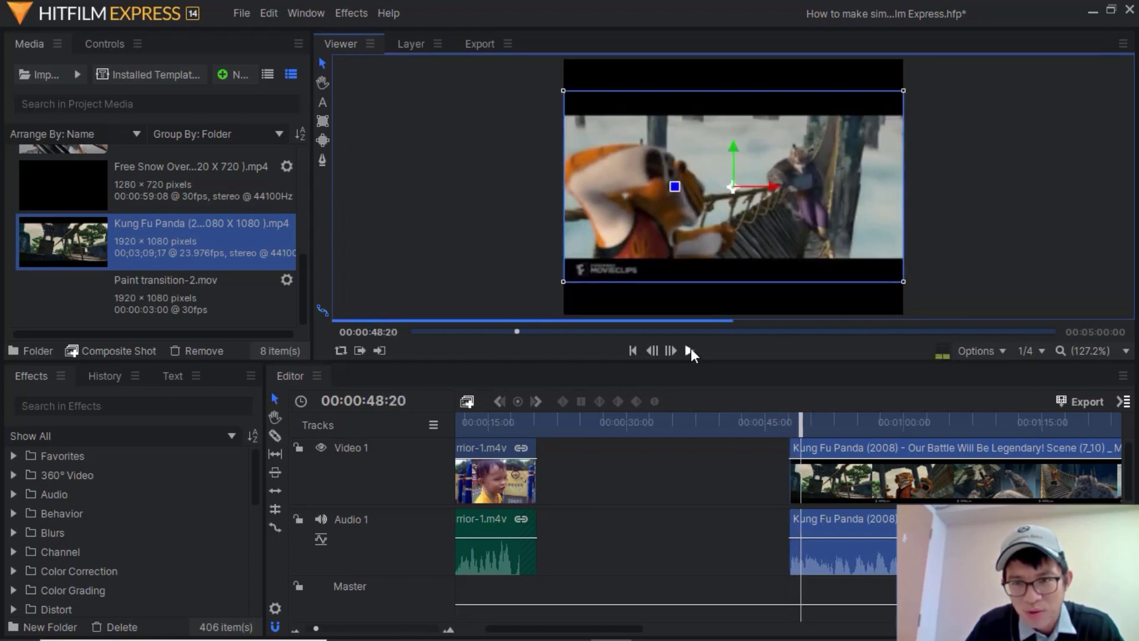
- Play the home video from 00:00:04:12, then zoom out to show the Kung Fu Panda clip
click(478, 424)
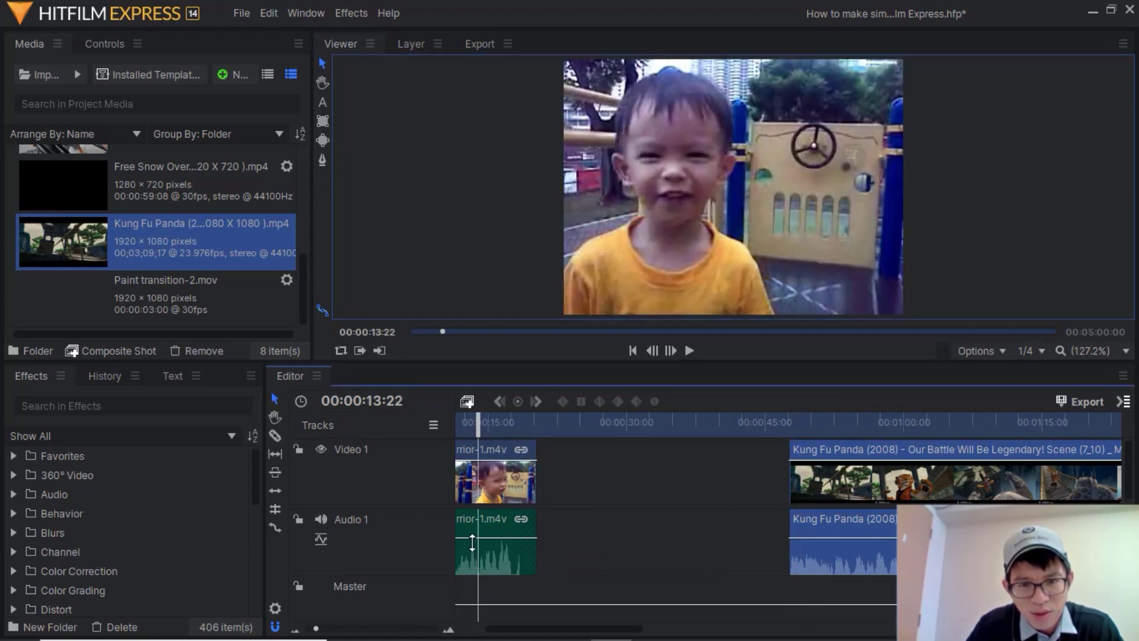
drag(318, 617, 323, 617)
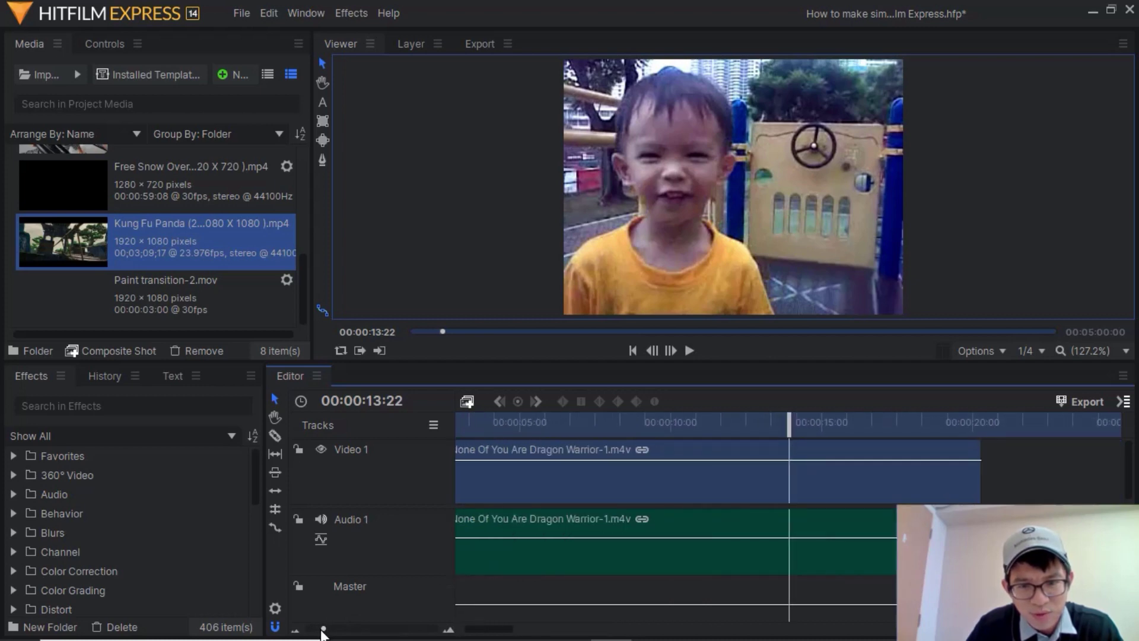
click(514, 422)
drag(514, 422, 506, 422)
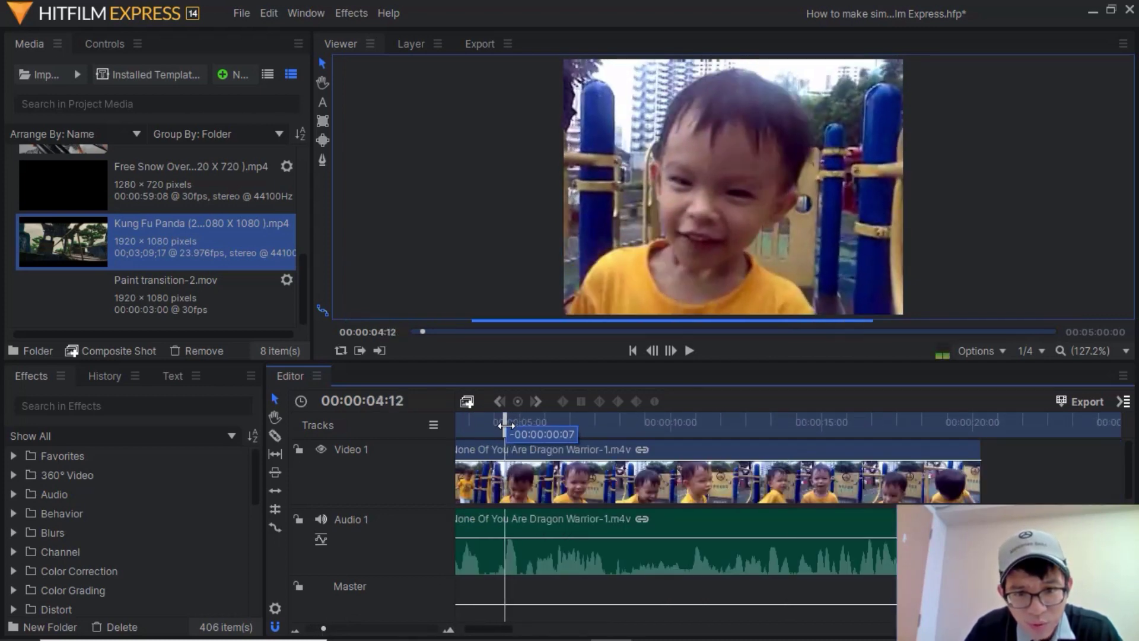
click(689, 350)
click(689, 349)
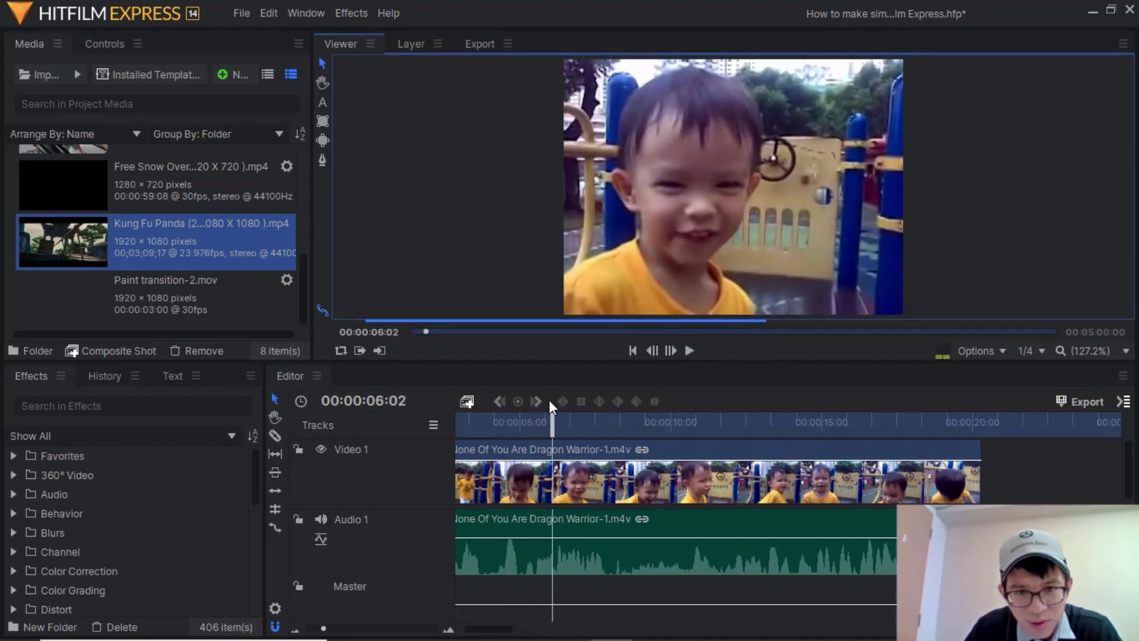
click(506, 421)
drag(507, 421, 505, 421)
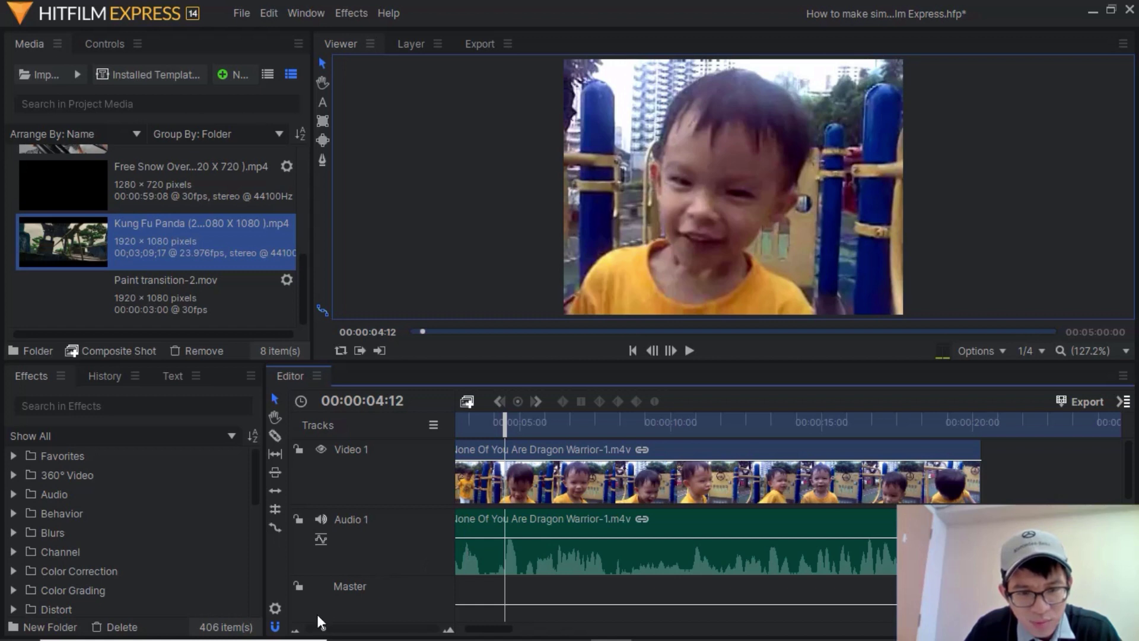
drag(324, 629, 313, 628)
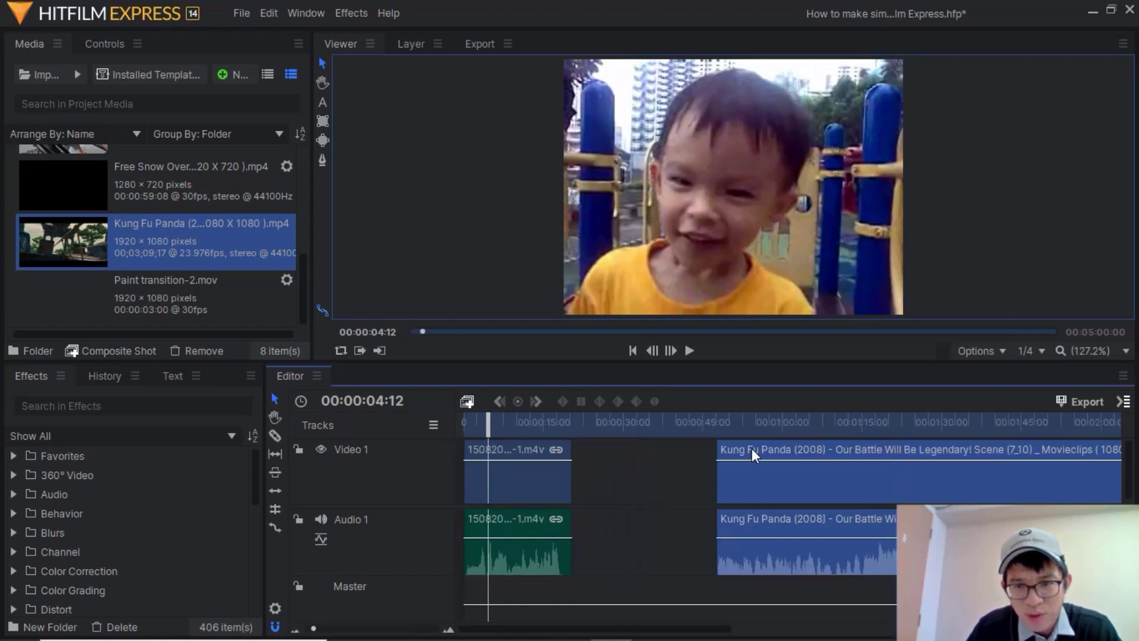
- Move the Kung Fu Panda clip onto Video 2 and rename that track 'Kung Fu Panda'
drag(752, 453, 525, 444)
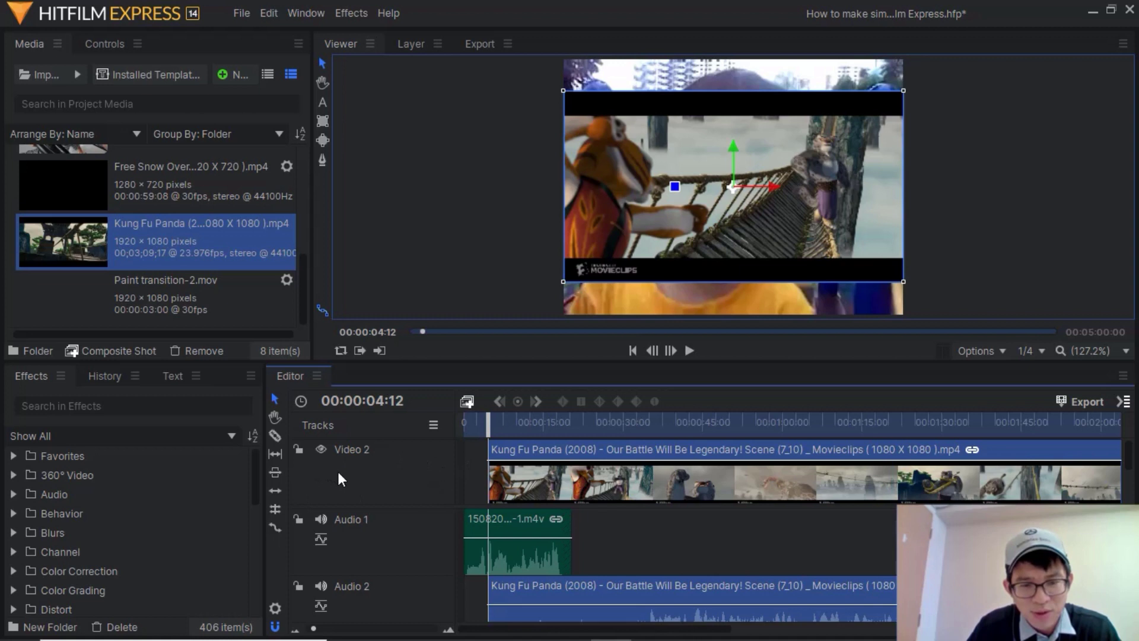
right_click(358, 455)
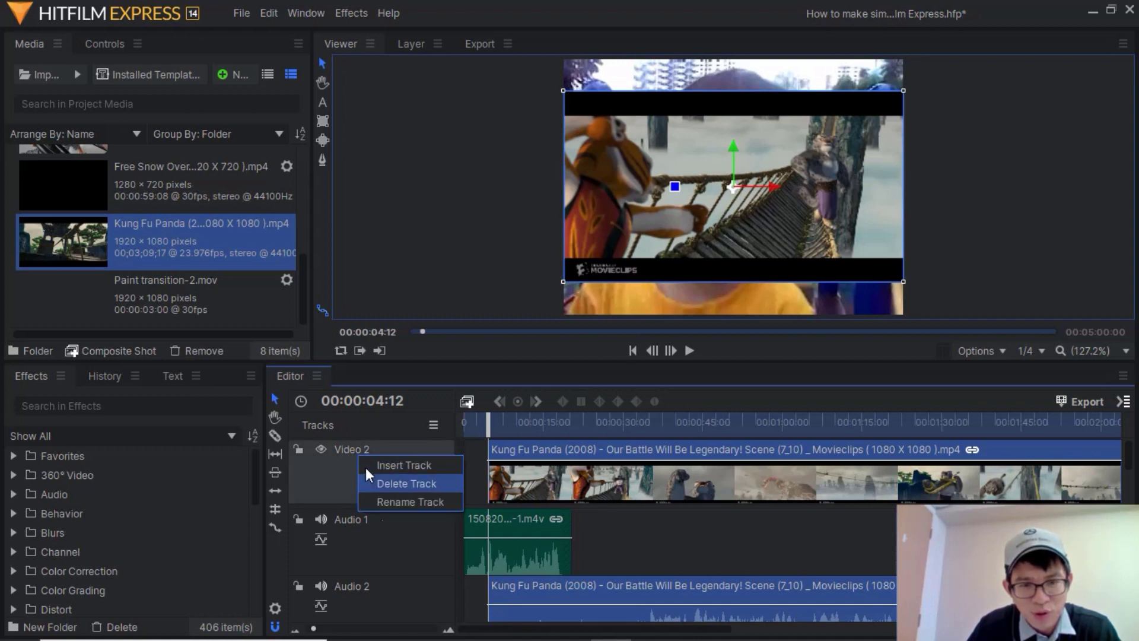
click(389, 498)
text(Kung Fu)
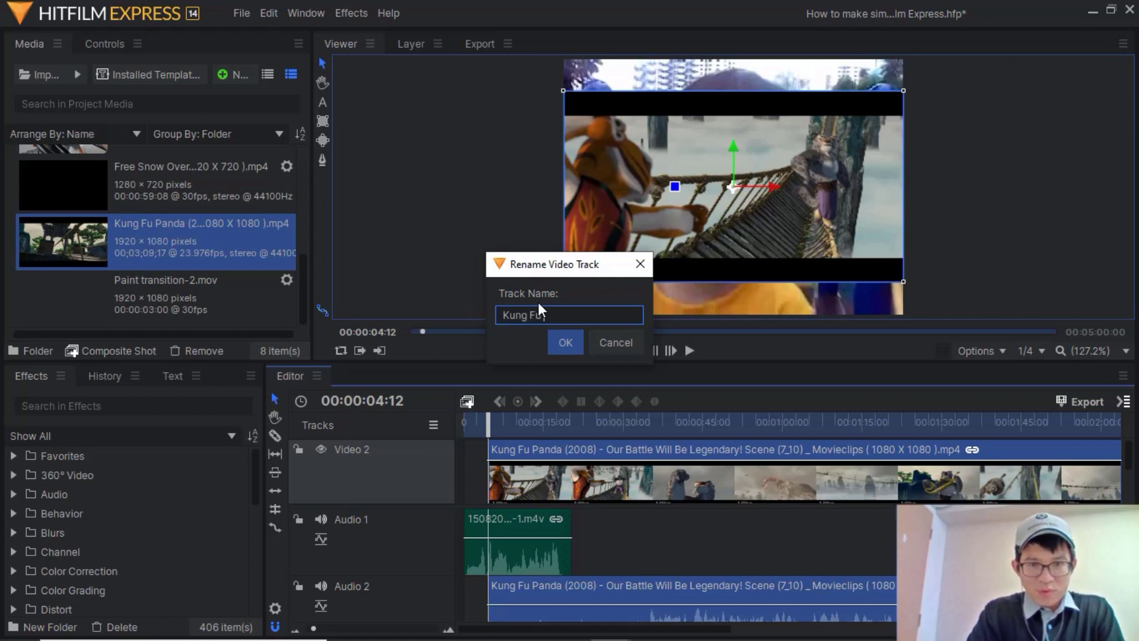
text( Panda)
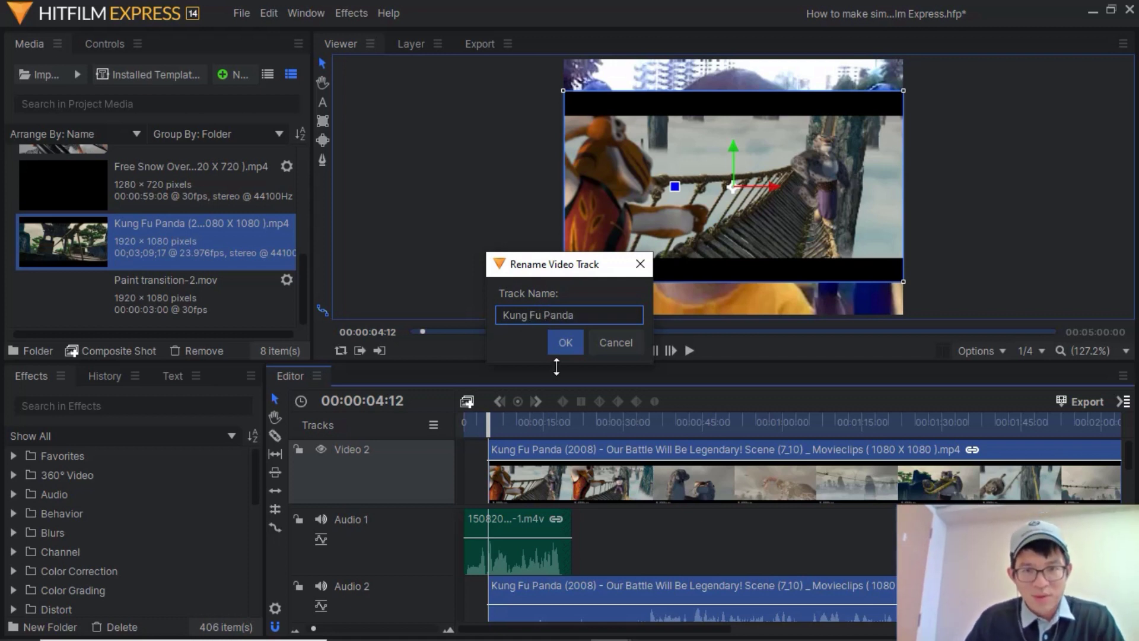
click(564, 344)
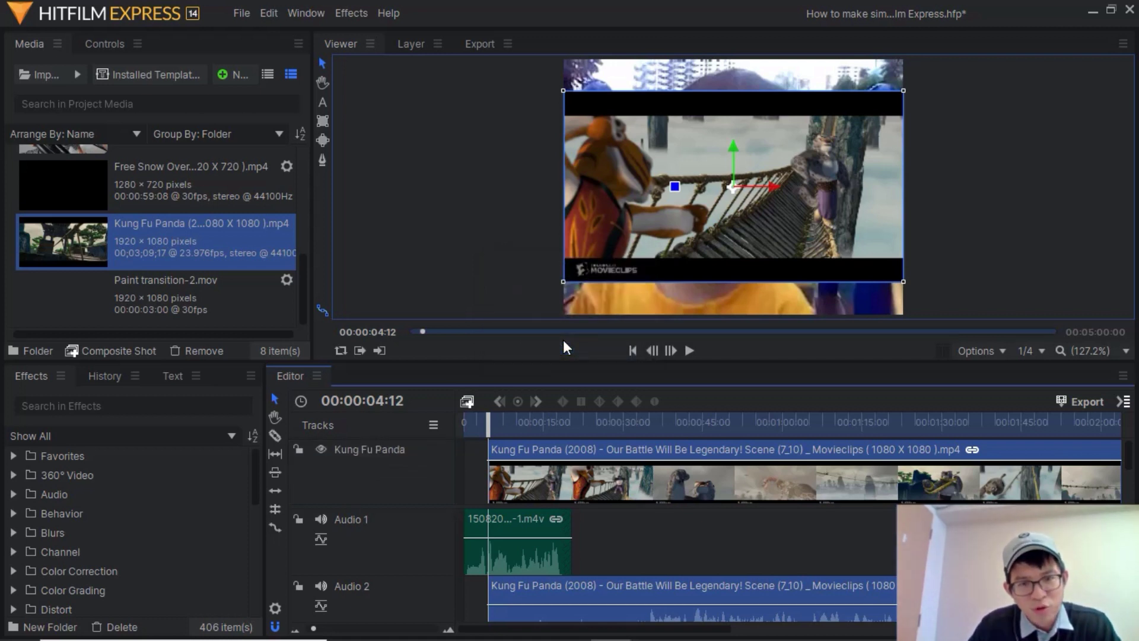
- Preview the overlapping clips from about 4 seconds to 00:00:05:20, then select the Kung Fu Panda clip's properties
scroll(407, 477, down, 2)
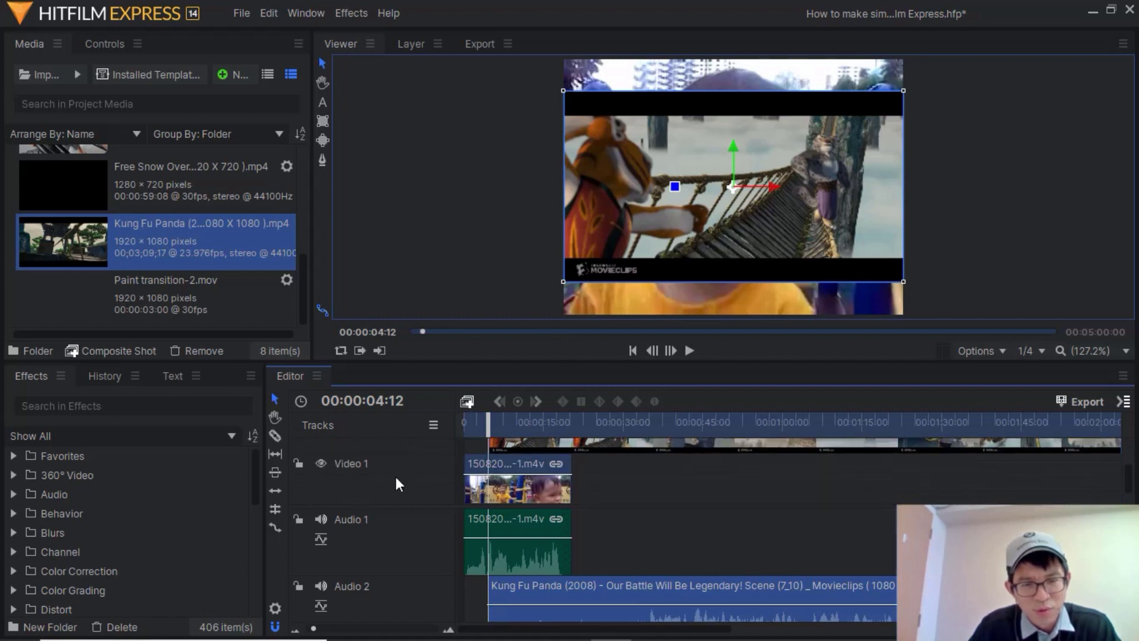
right_click(365, 479)
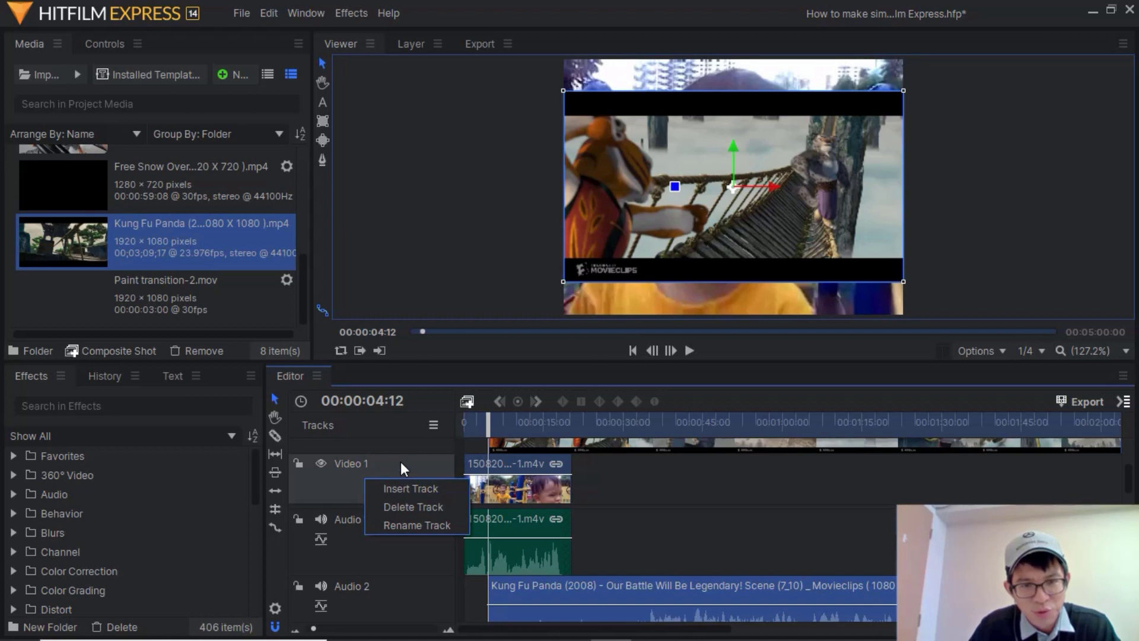
click(510, 422)
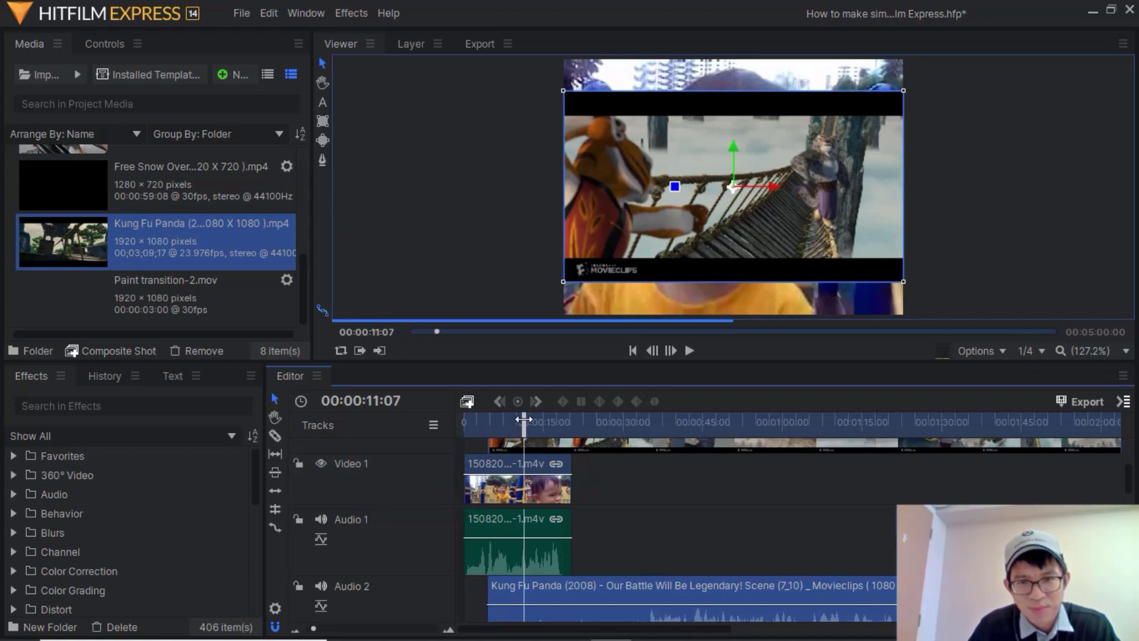
drag(510, 423, 488, 425)
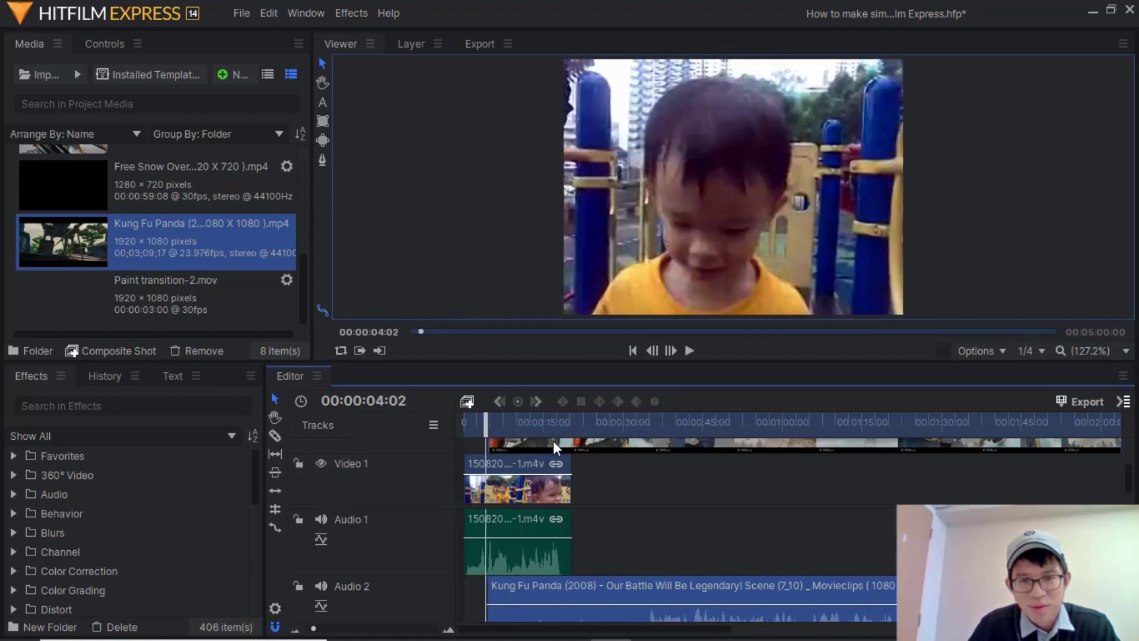
click(689, 350)
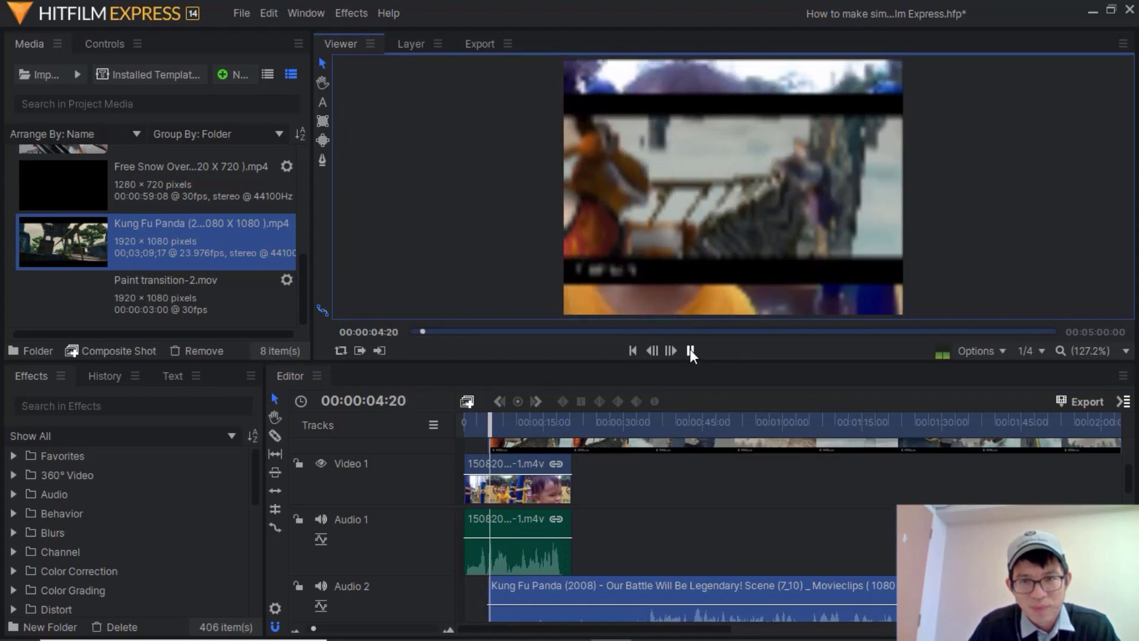
click(690, 350)
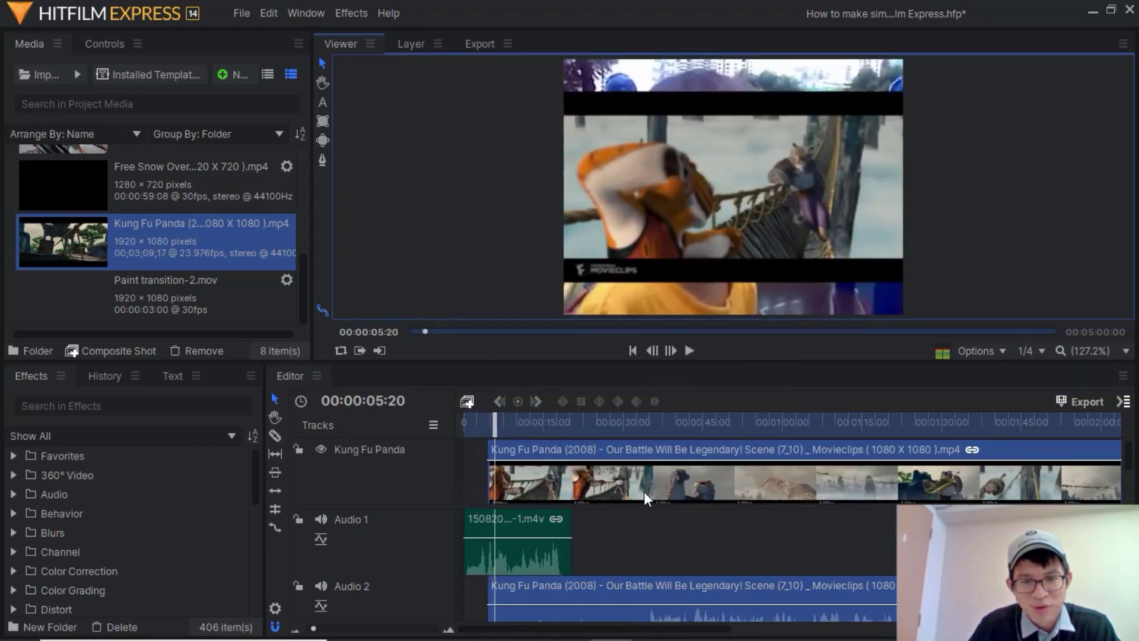
click(525, 446)
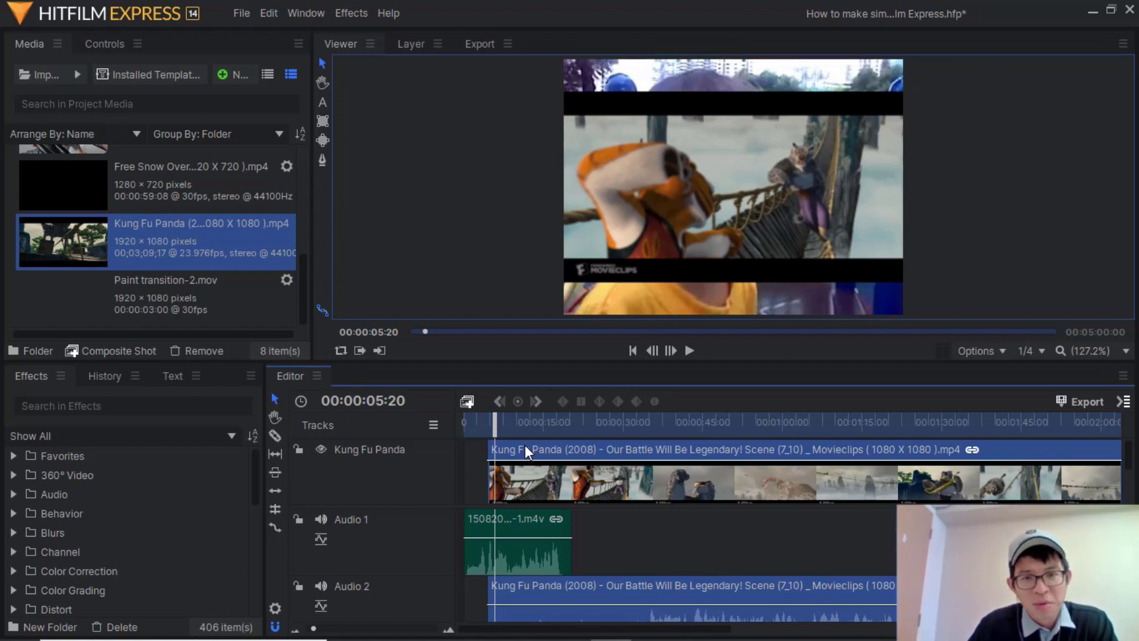
click(105, 46)
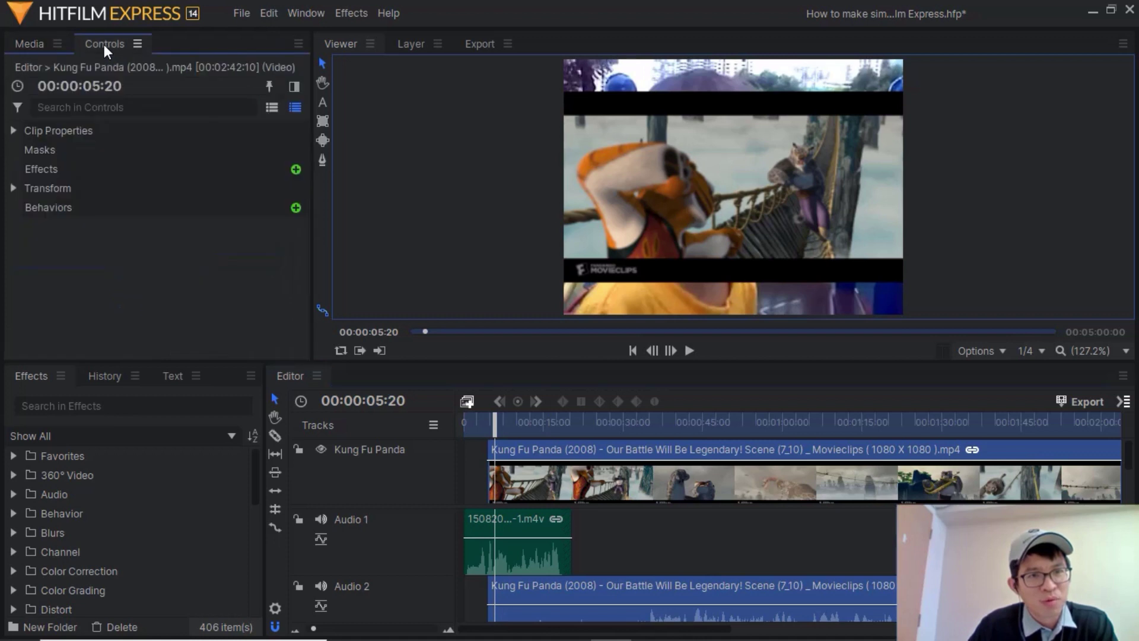
- Set the Kung Fu Panda clip's scale to 6% and move it to the top-right corner (99.8, 85.6)
click(14, 188)
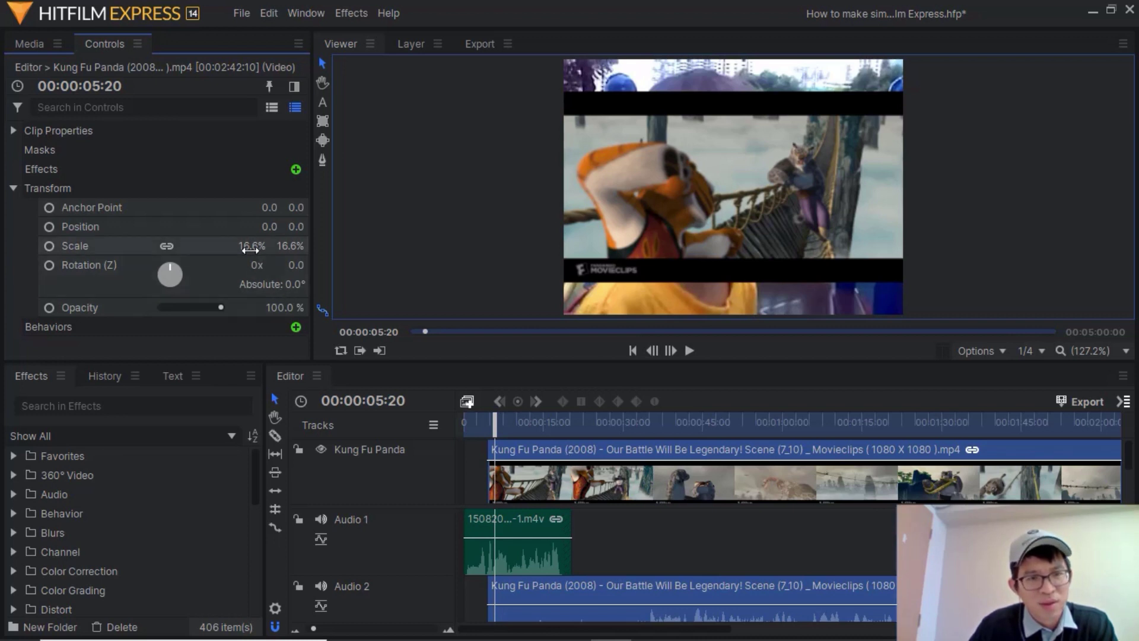
click(253, 247)
text(6)
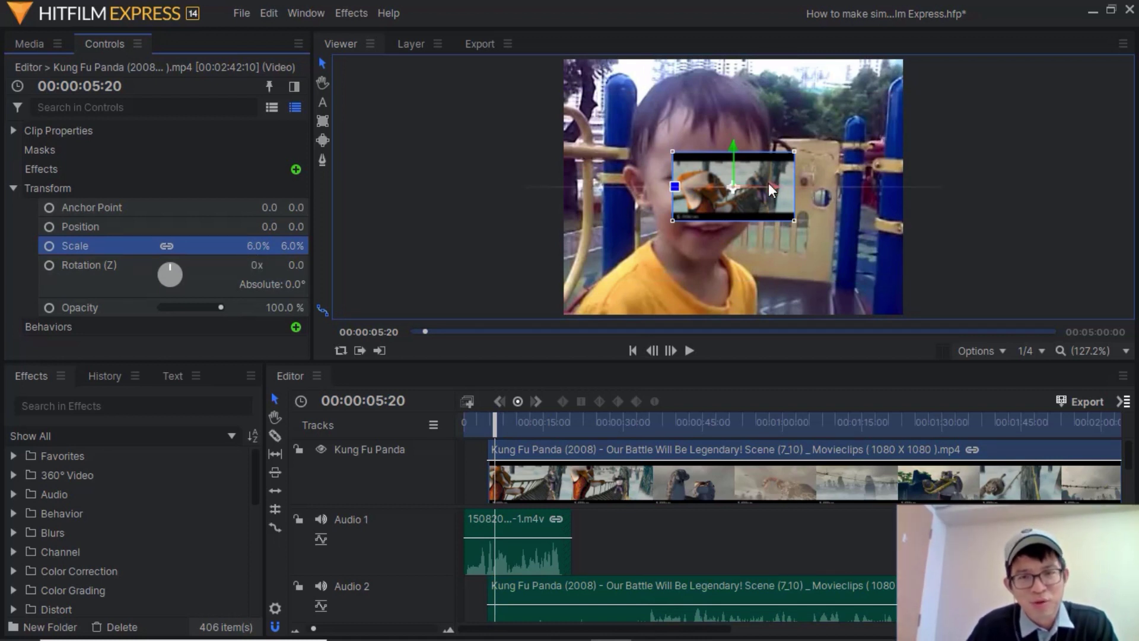
drag(738, 186, 840, 95)
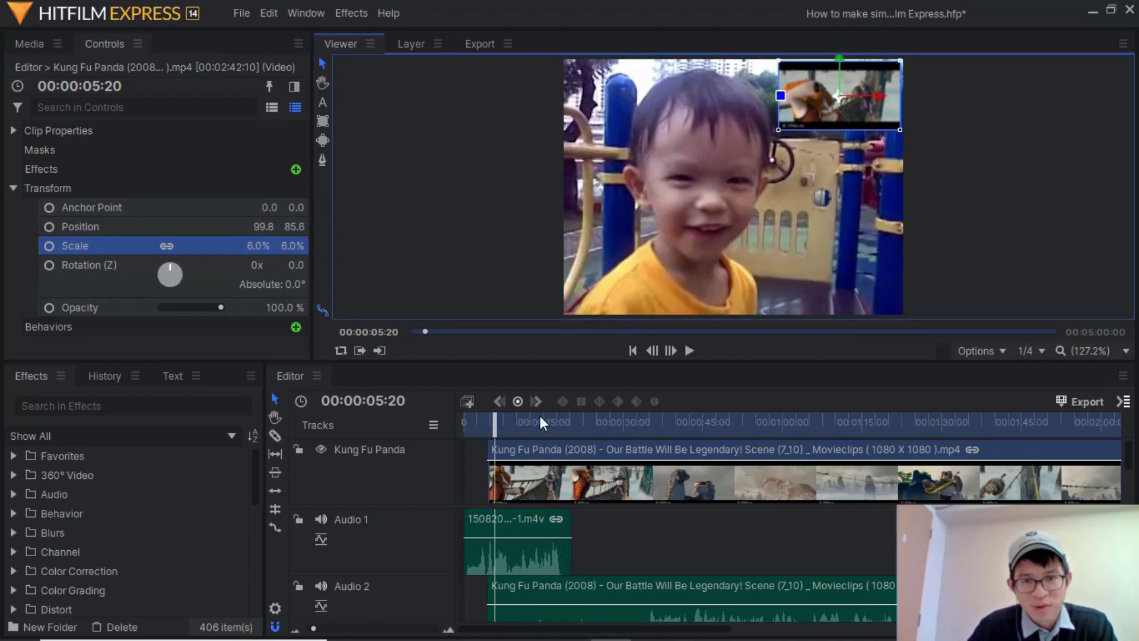
drag(497, 422, 574, 431)
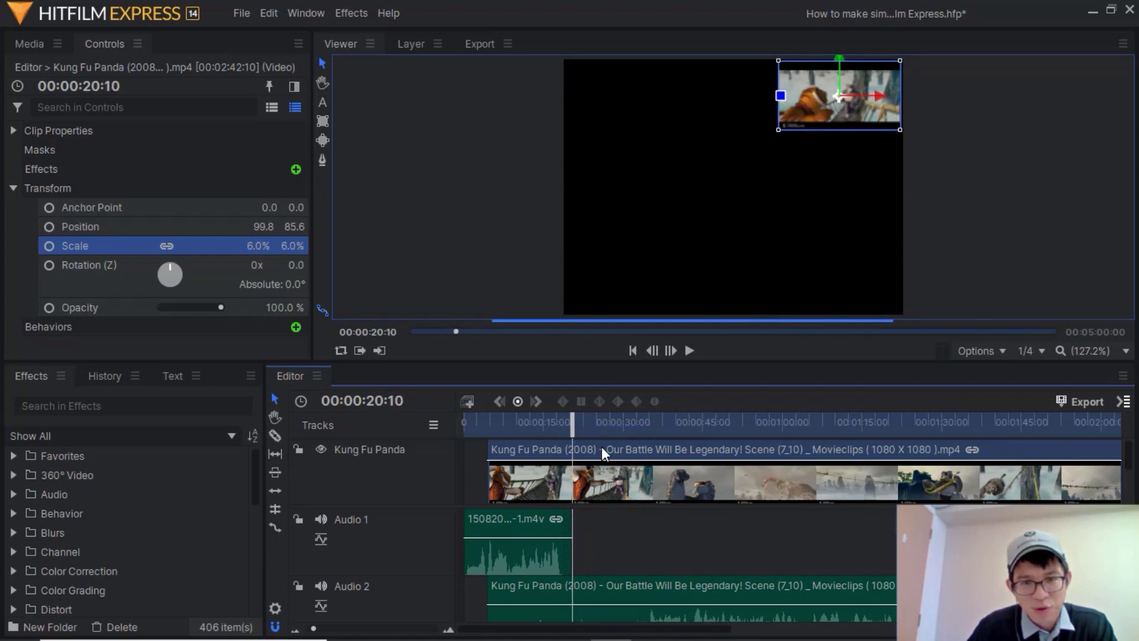
- Split the Kung Fu Panda clip at 00:00:20:10 and delete the long leftover piece
click(278, 437)
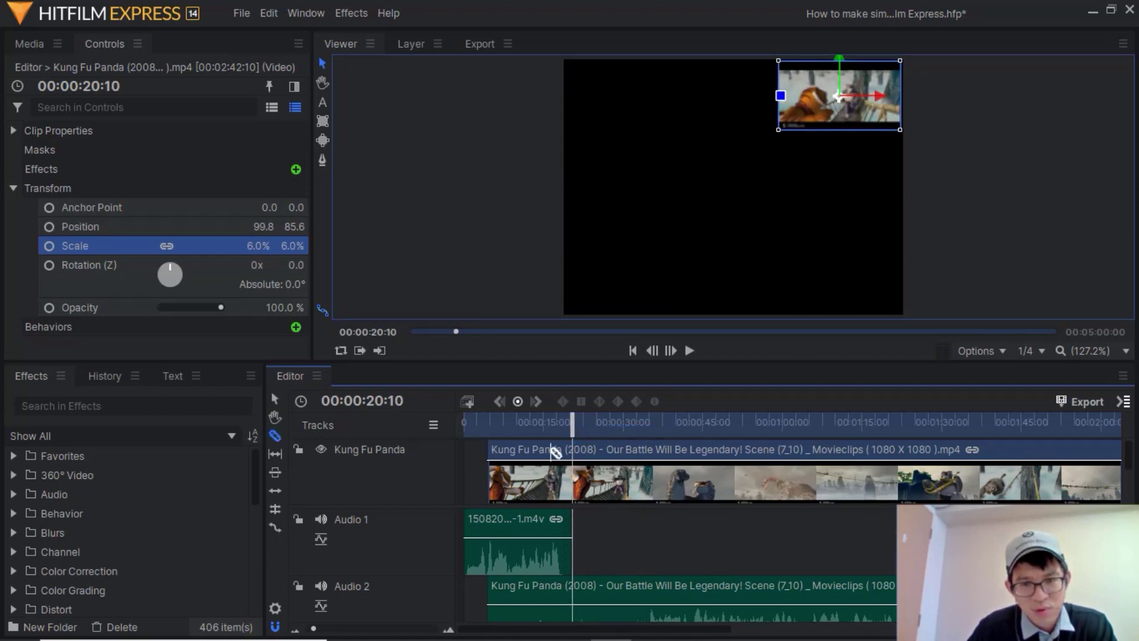
click(576, 451)
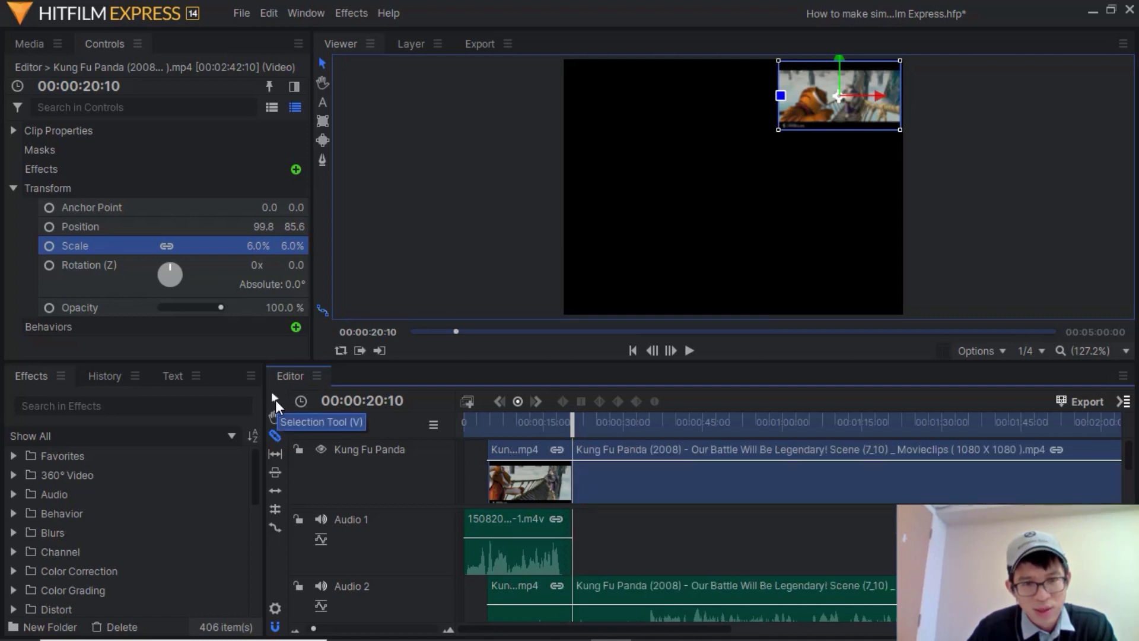
click(275, 400)
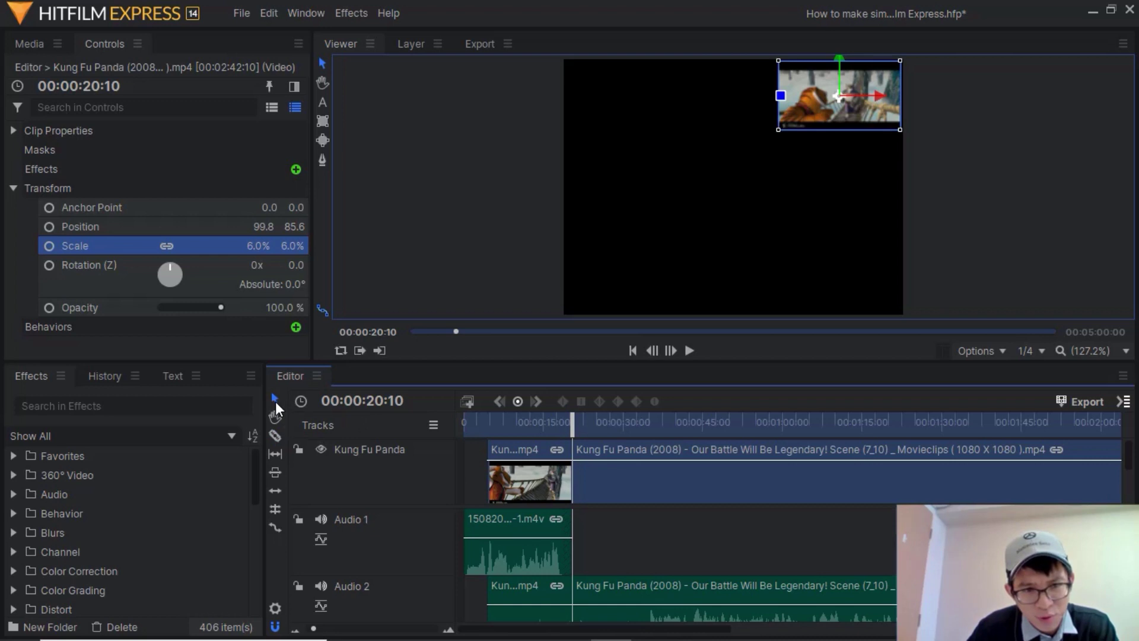
click(612, 449)
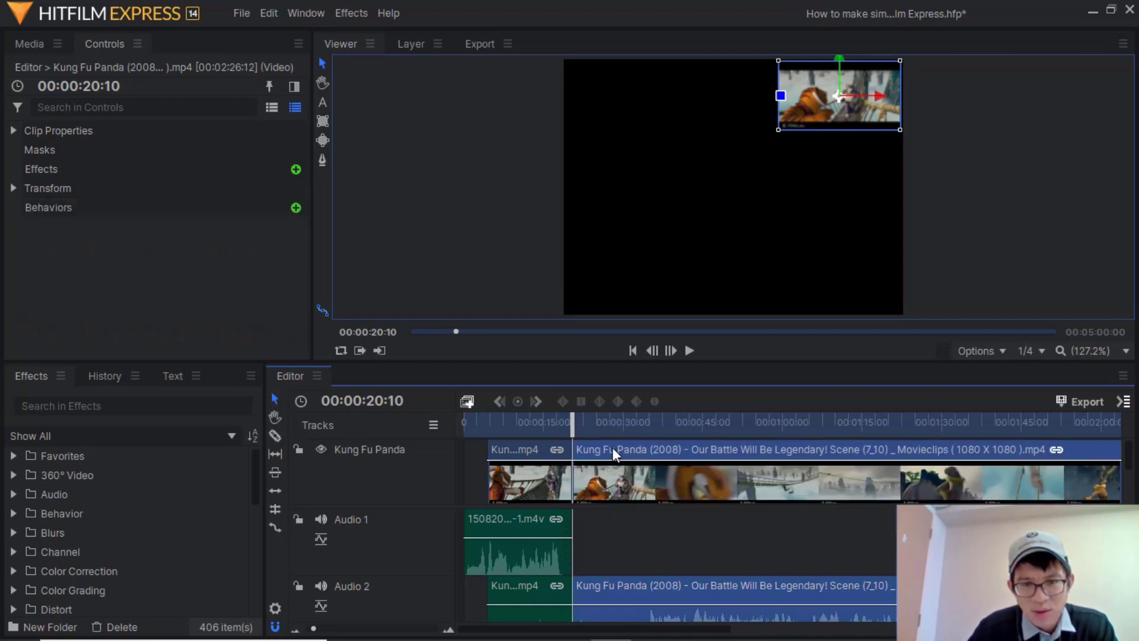
key(Delete)
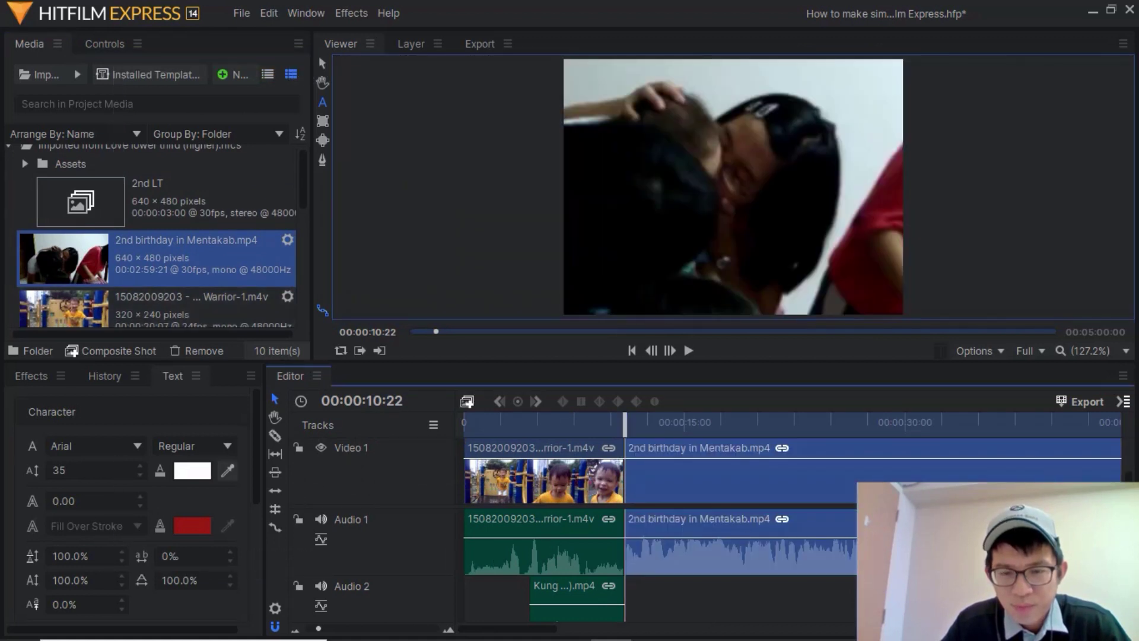
- Place '2nd birthday in Mentakab.mp4' after the playground clip and apply Fit To Frame Height
click(734, 422)
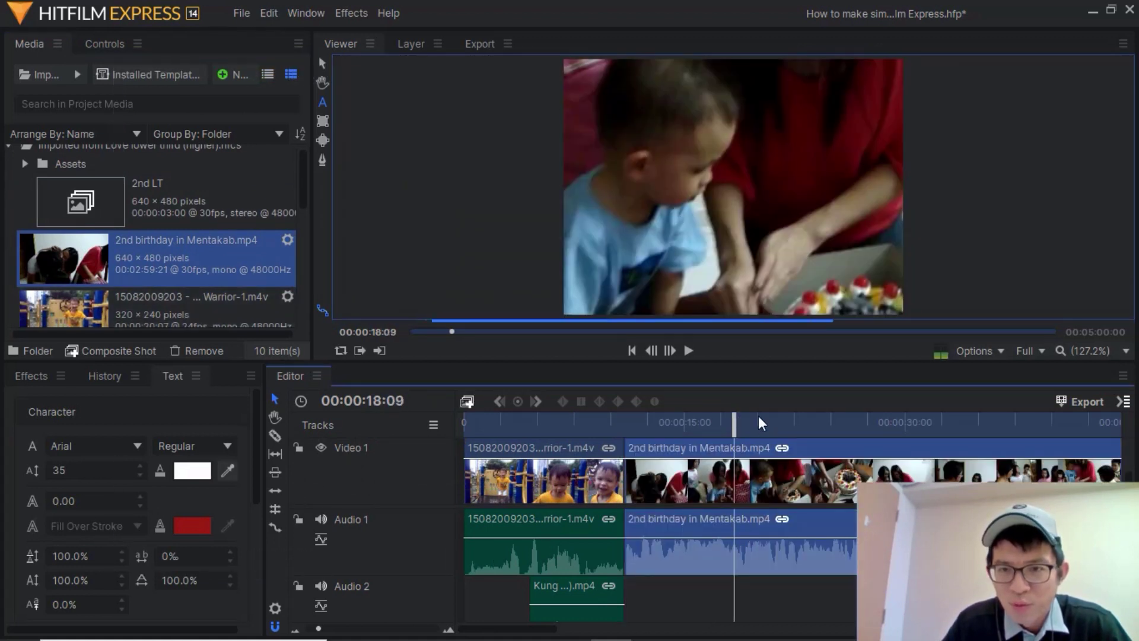
right_click(802, 450)
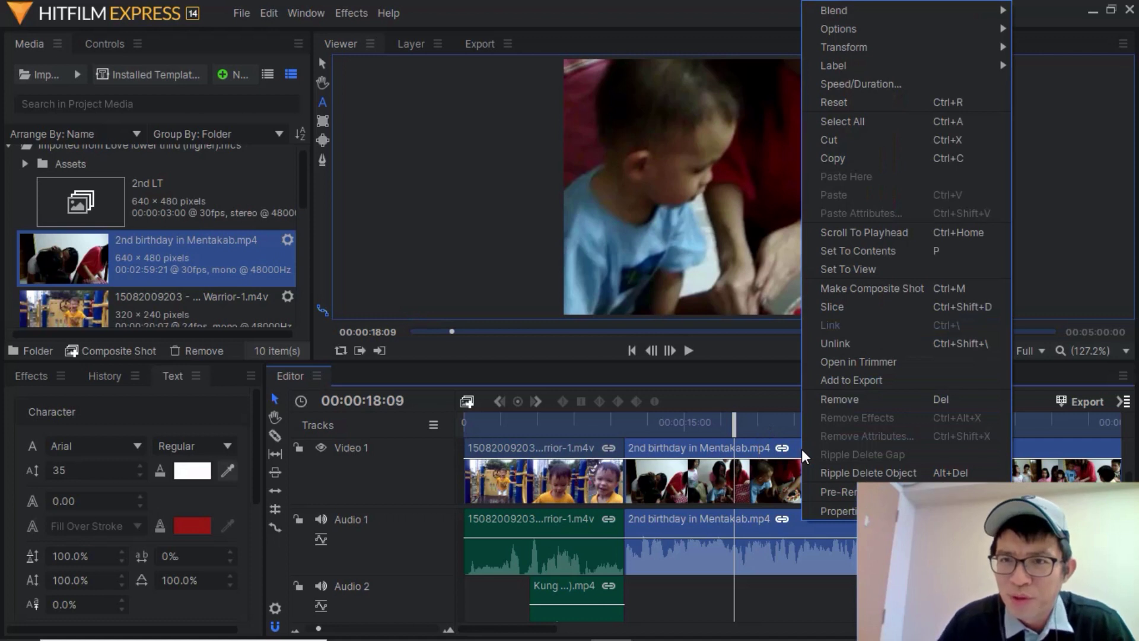
mouse_move(910, 48)
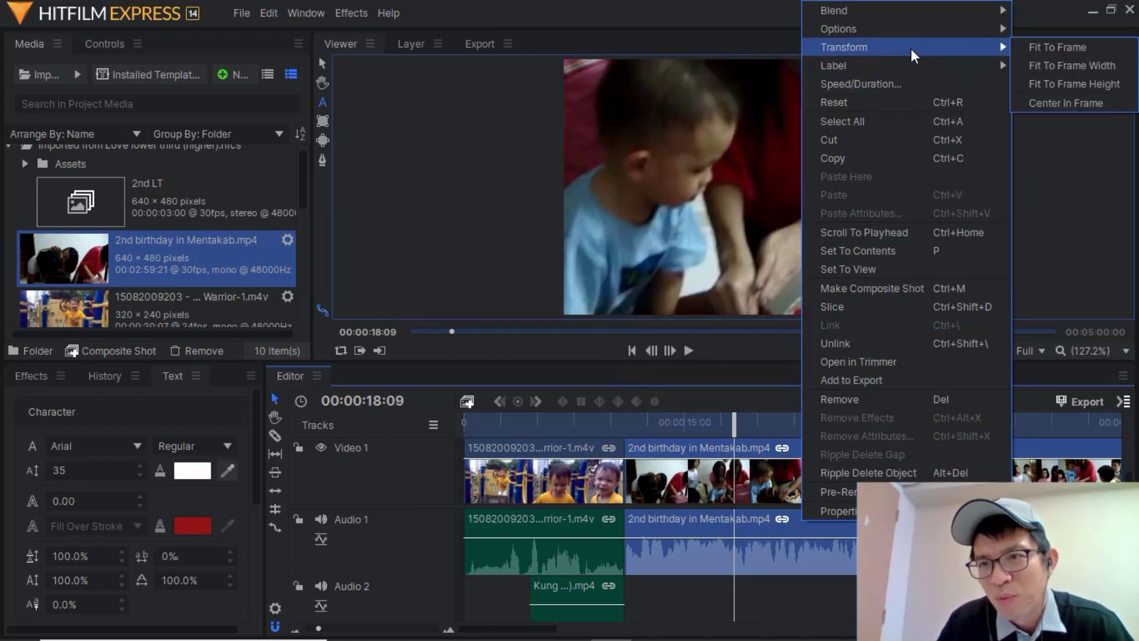
click(1073, 83)
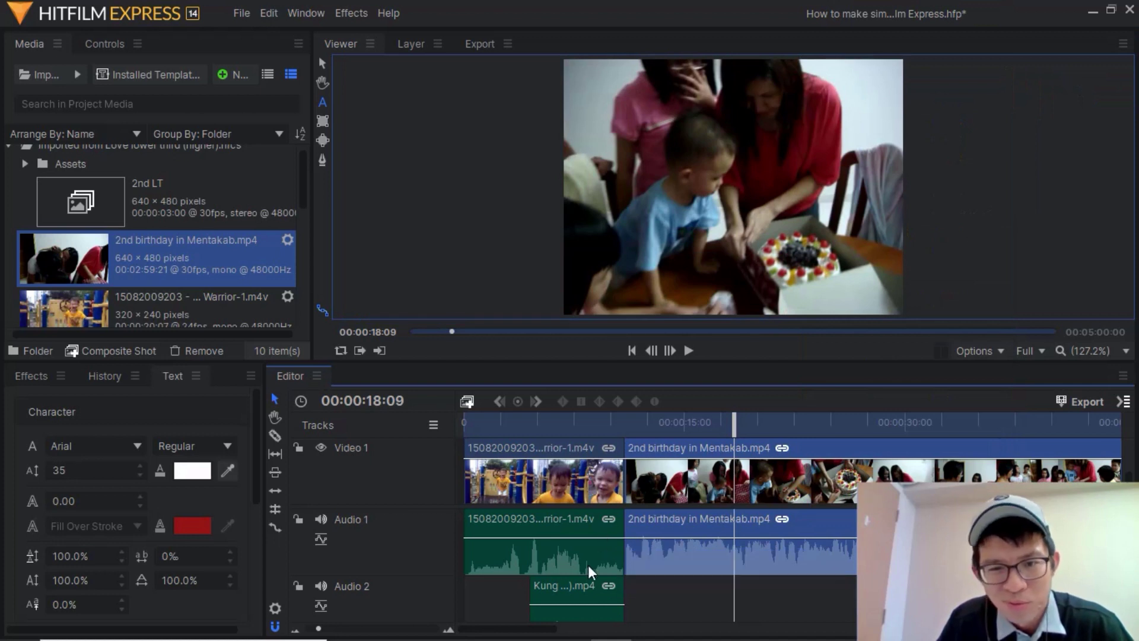
drag(488, 634, 485, 633)
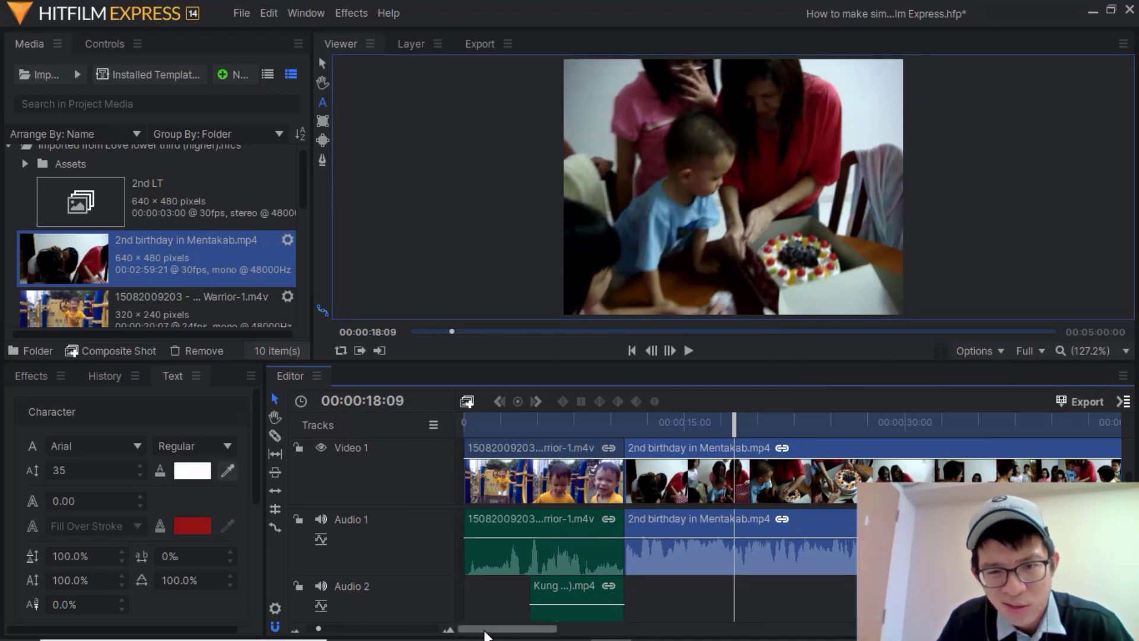
click(310, 631)
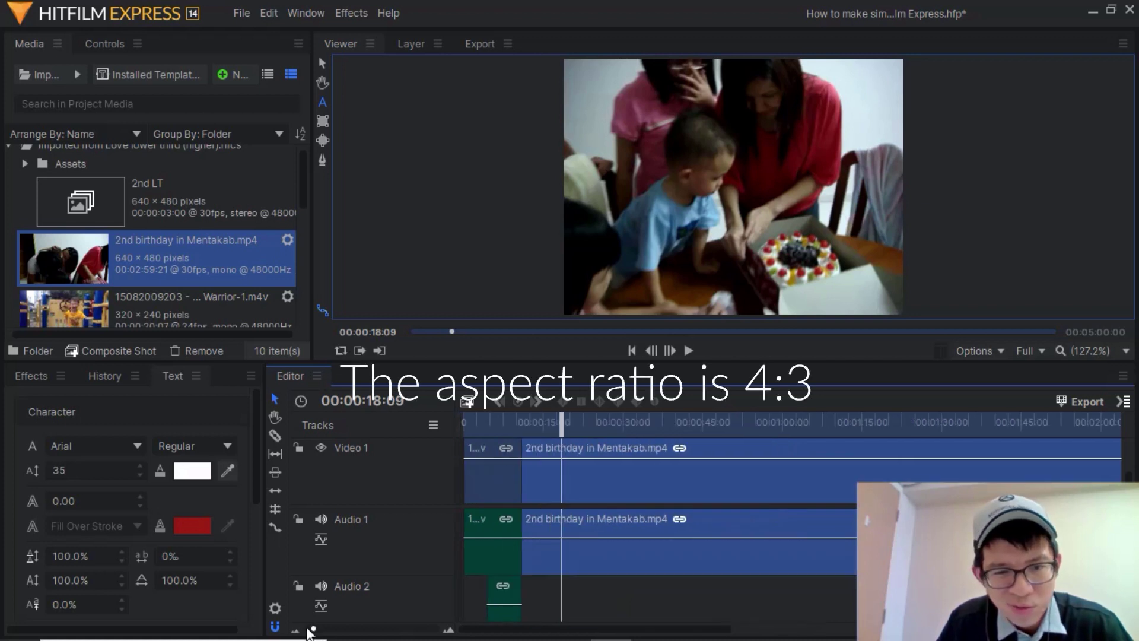
- Trim the start of the 2nd birthday clip to 00:02:08:09
click(308, 630)
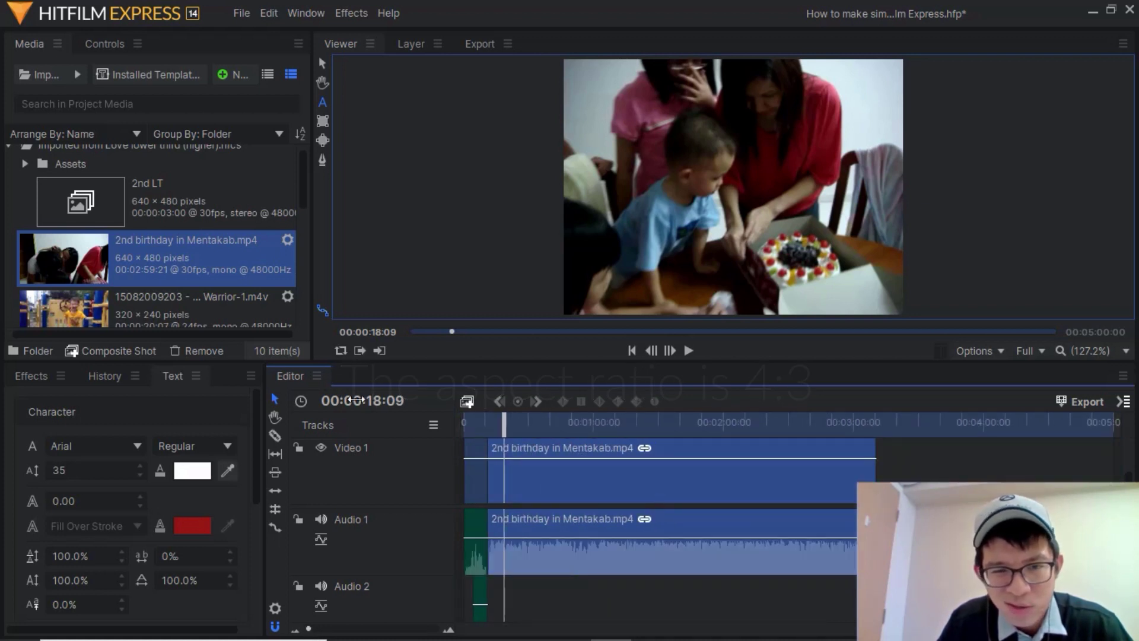
drag(513, 423, 740, 422)
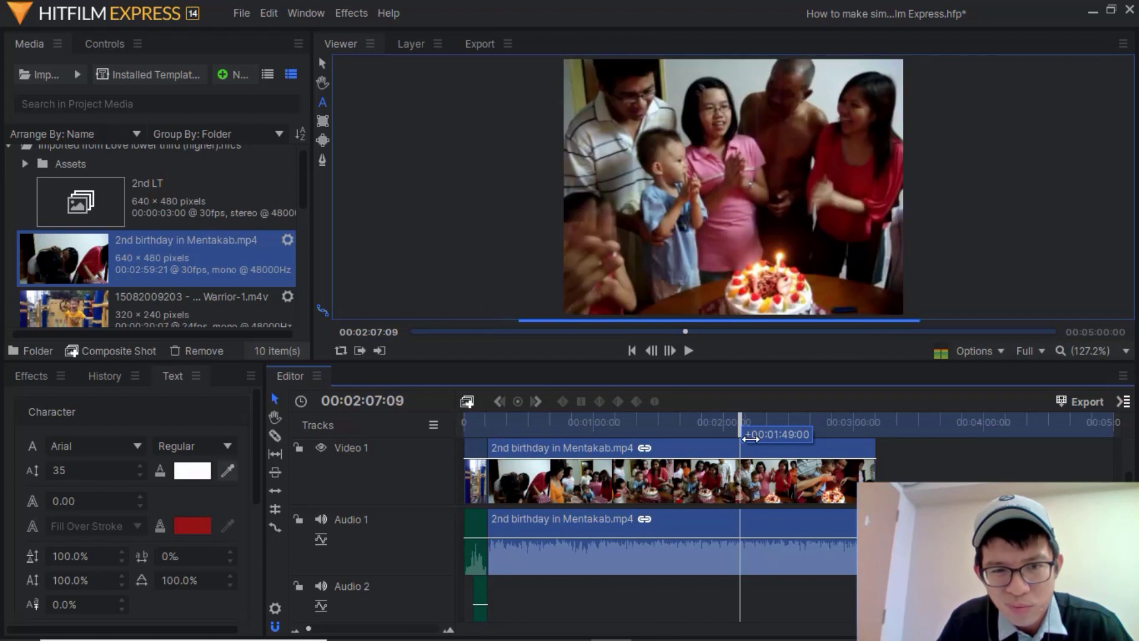
click(372, 400)
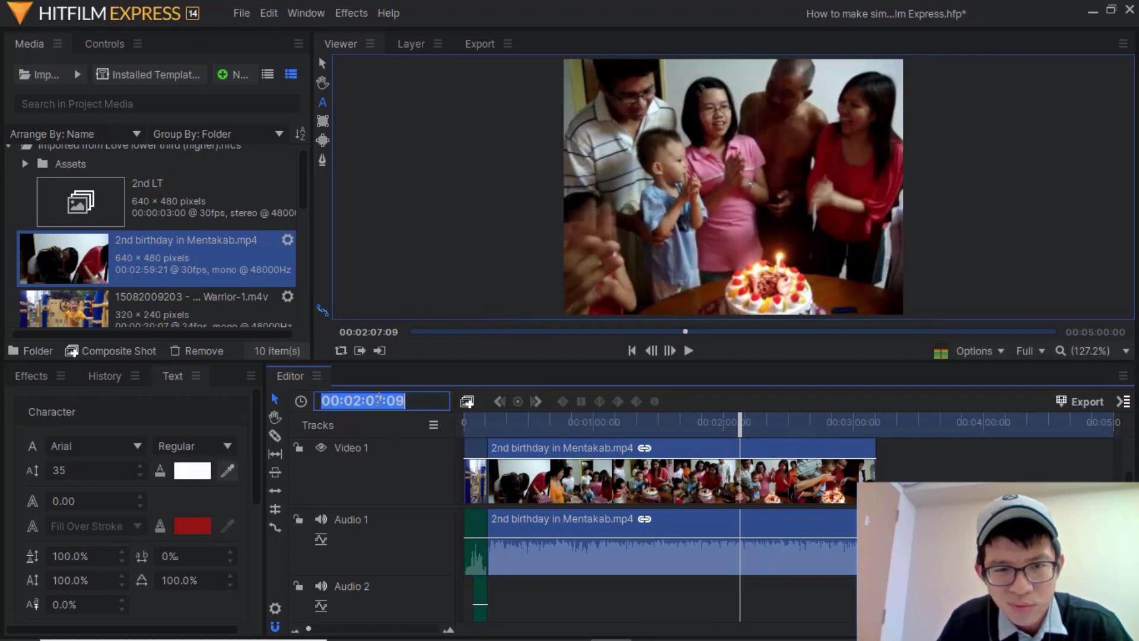
click(374, 401)
key(BackSpace)
text(8)
key(Return)
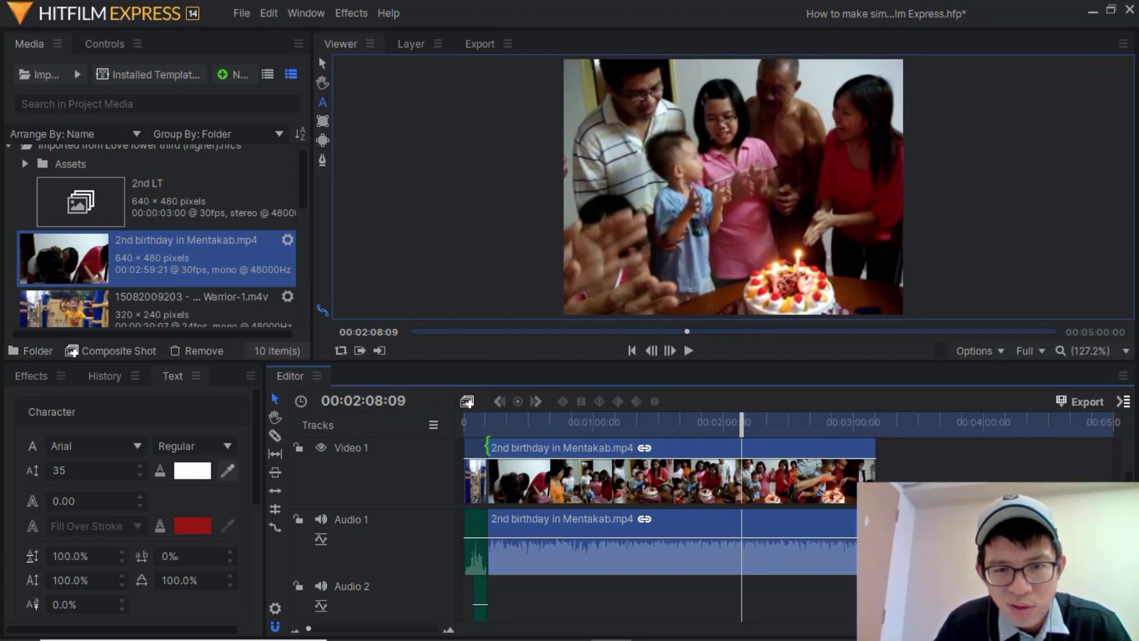
drag(486, 447, 742, 447)
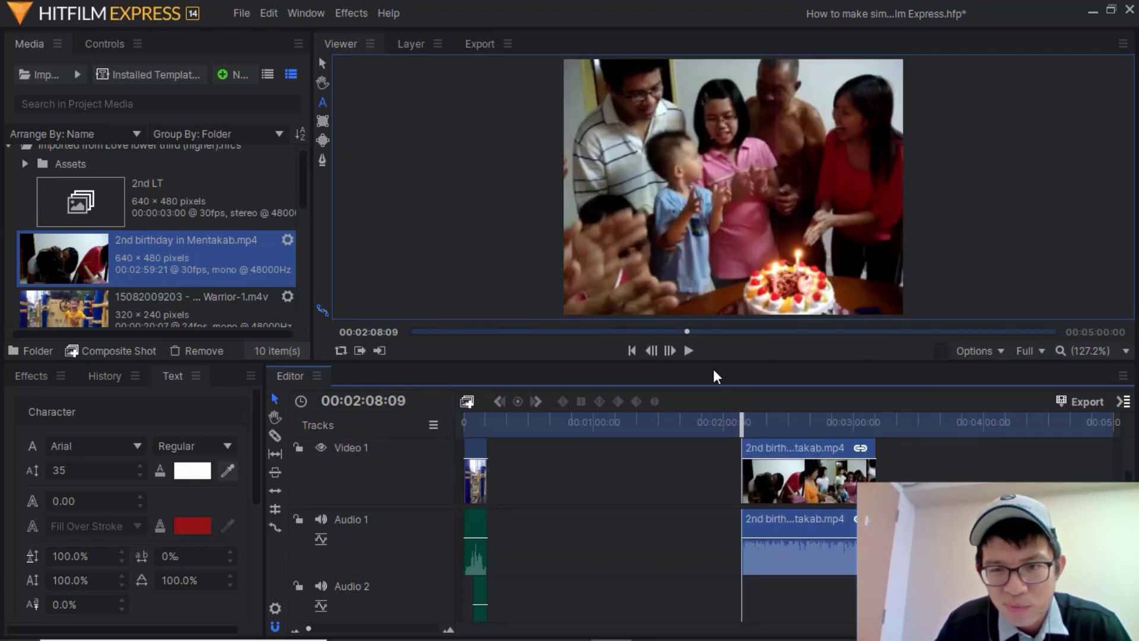
- Trim the clip's end back to 00:02:15:02
click(692, 351)
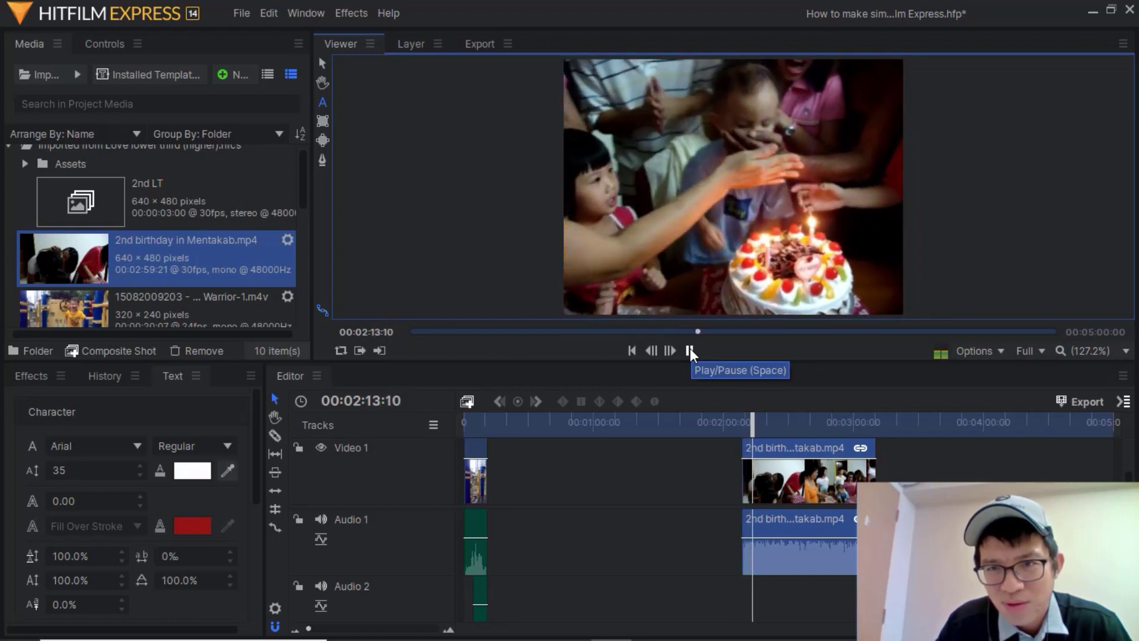
click(689, 350)
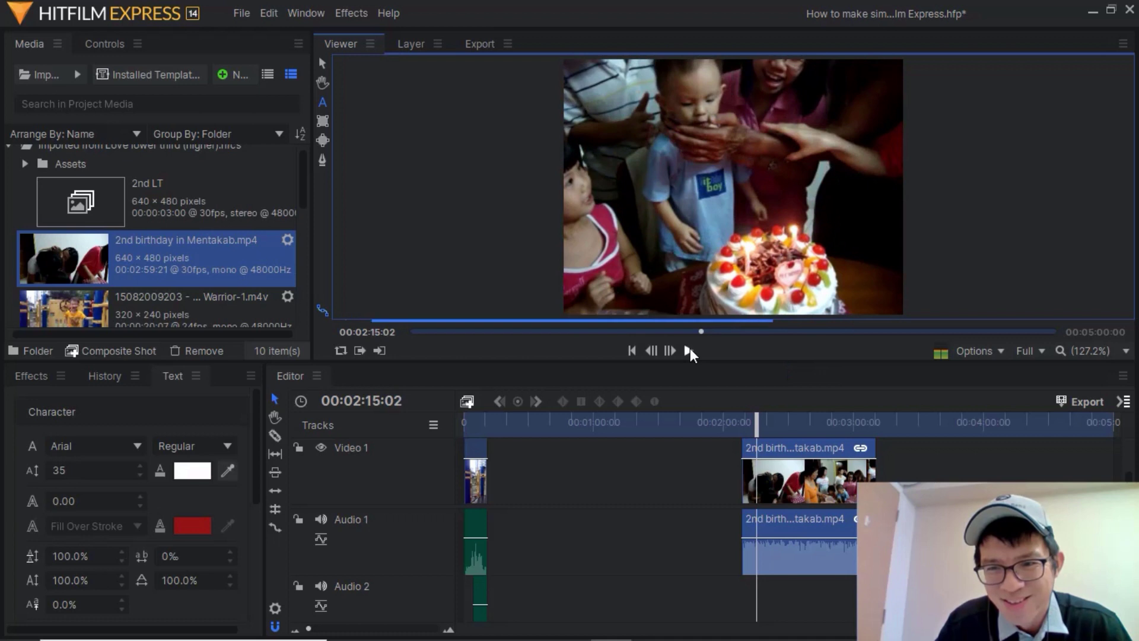
drag(871, 454, 757, 458)
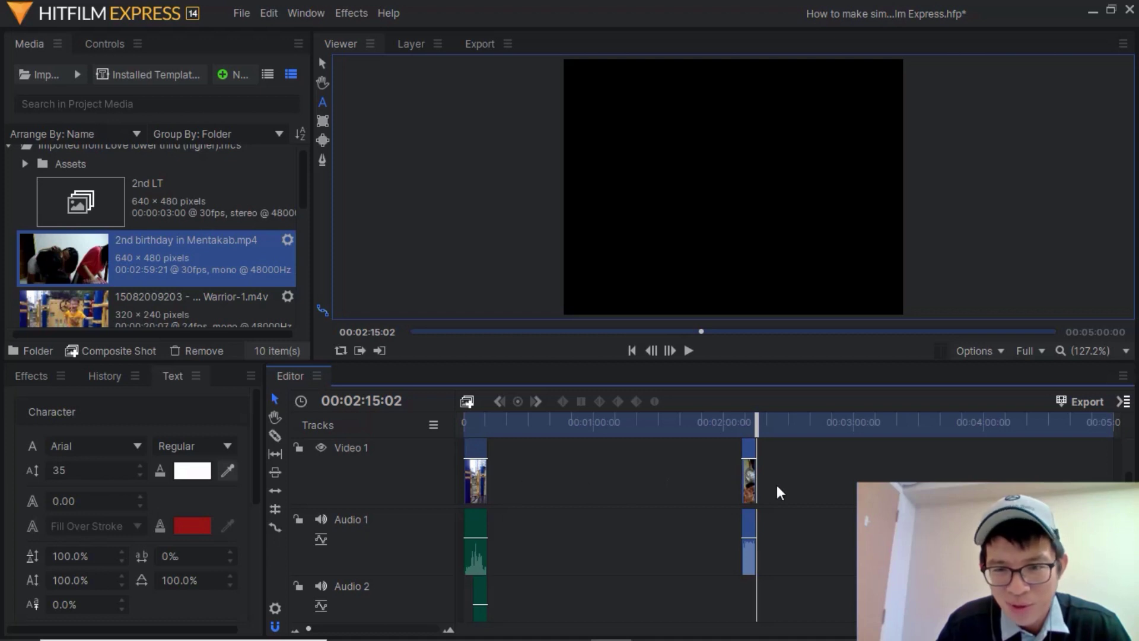
right_click(596, 473)
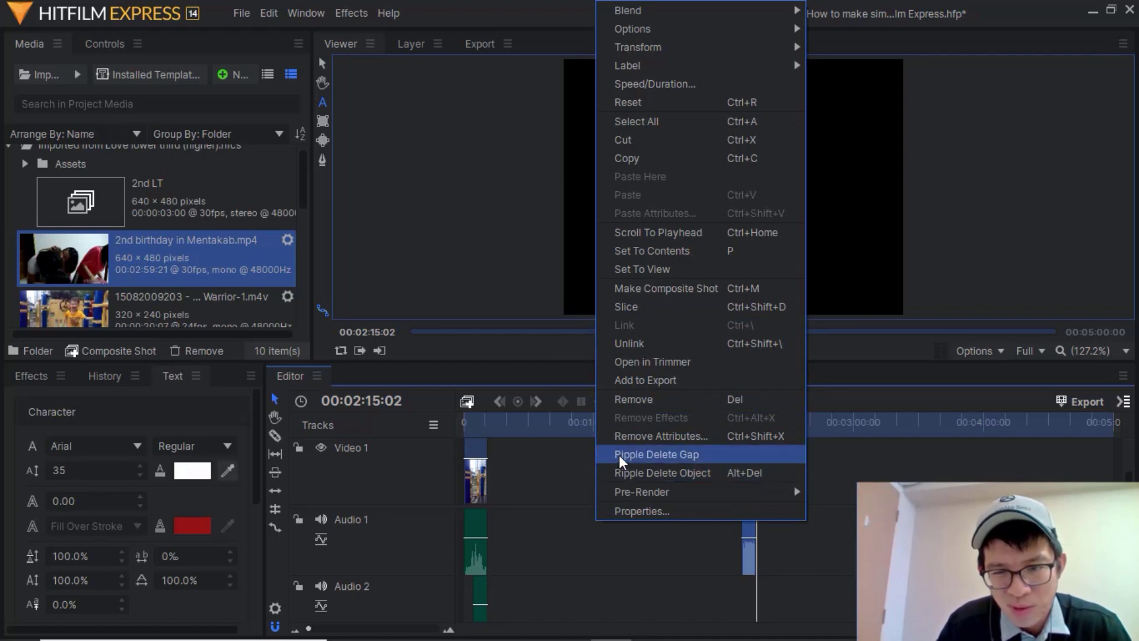
- Ripple-delete the gap so the birthday clip follows the playground clip, and zoom the timeline back in
click(619, 456)
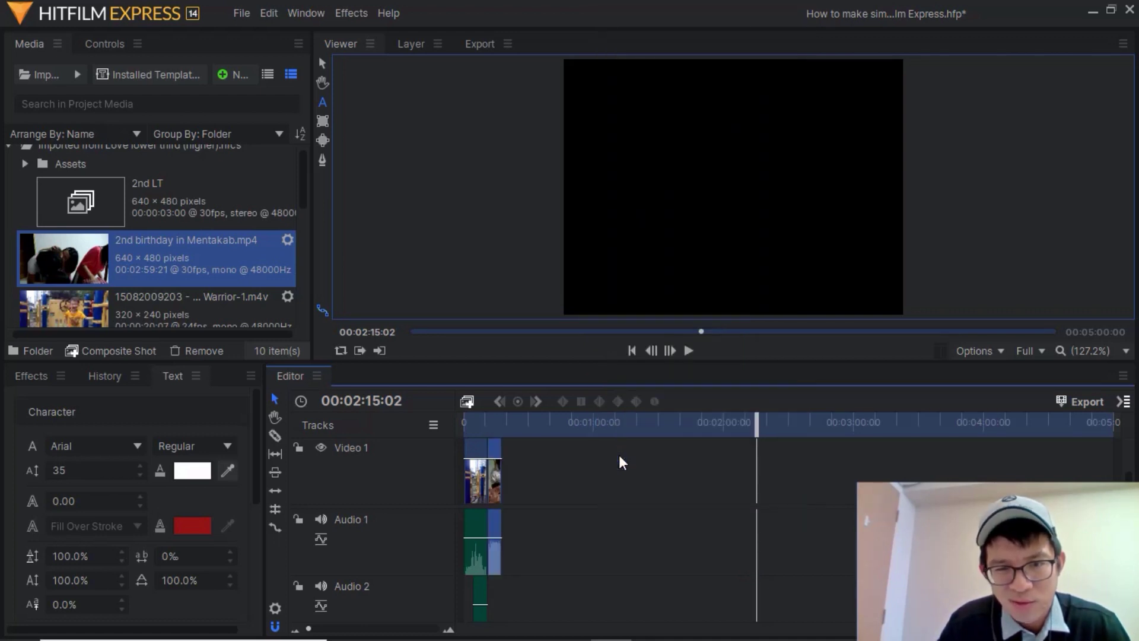
click(488, 424)
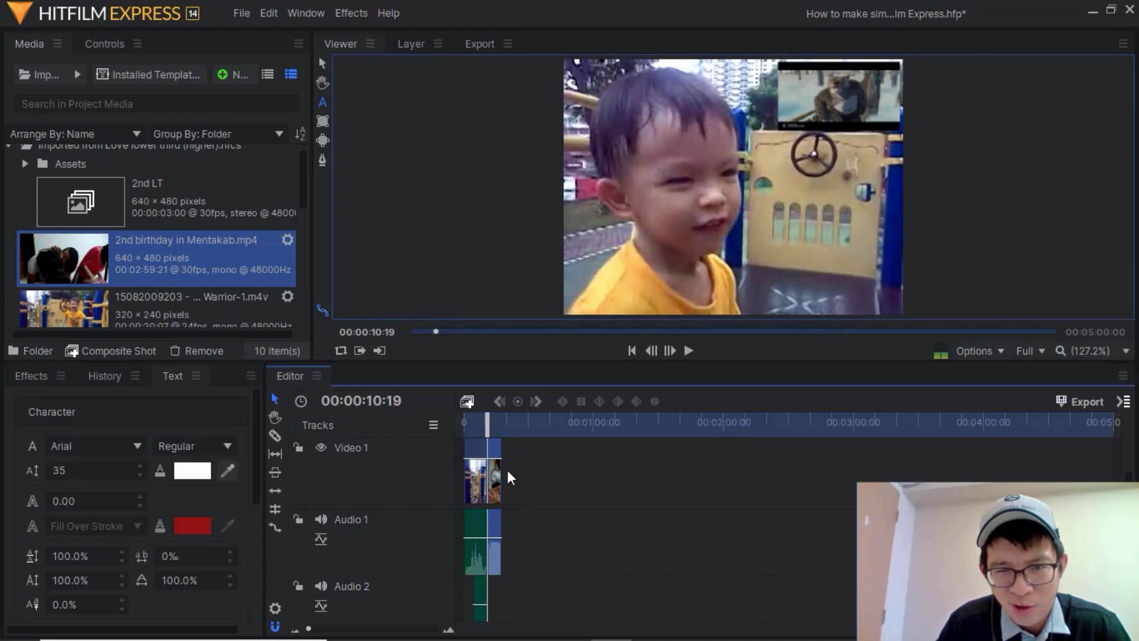
click(316, 626)
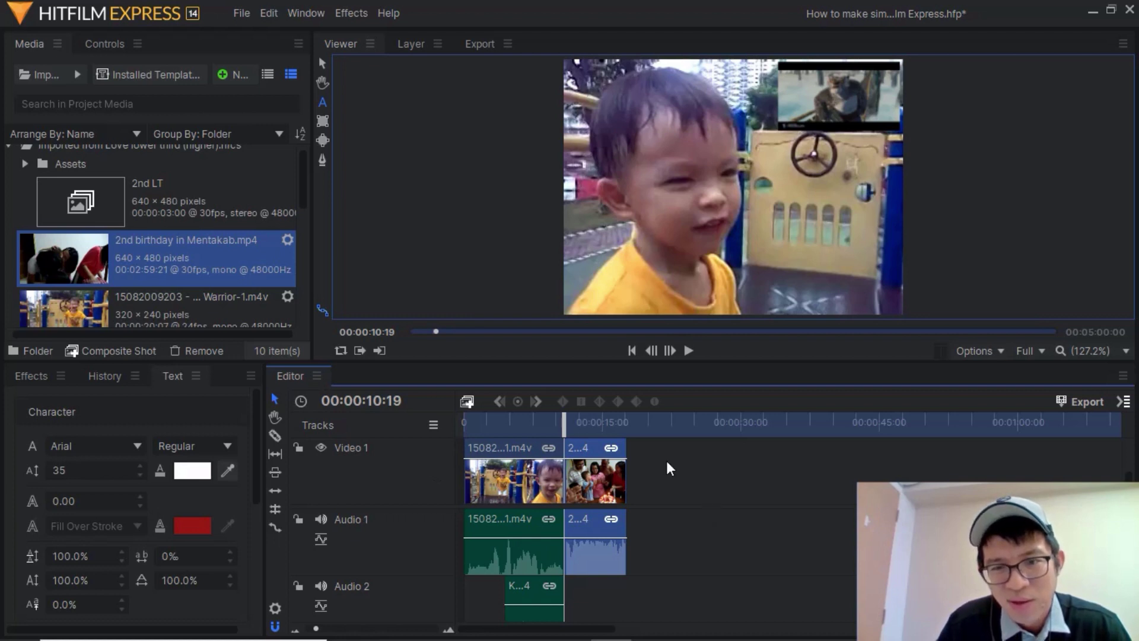
scroll(667, 460, up, 2)
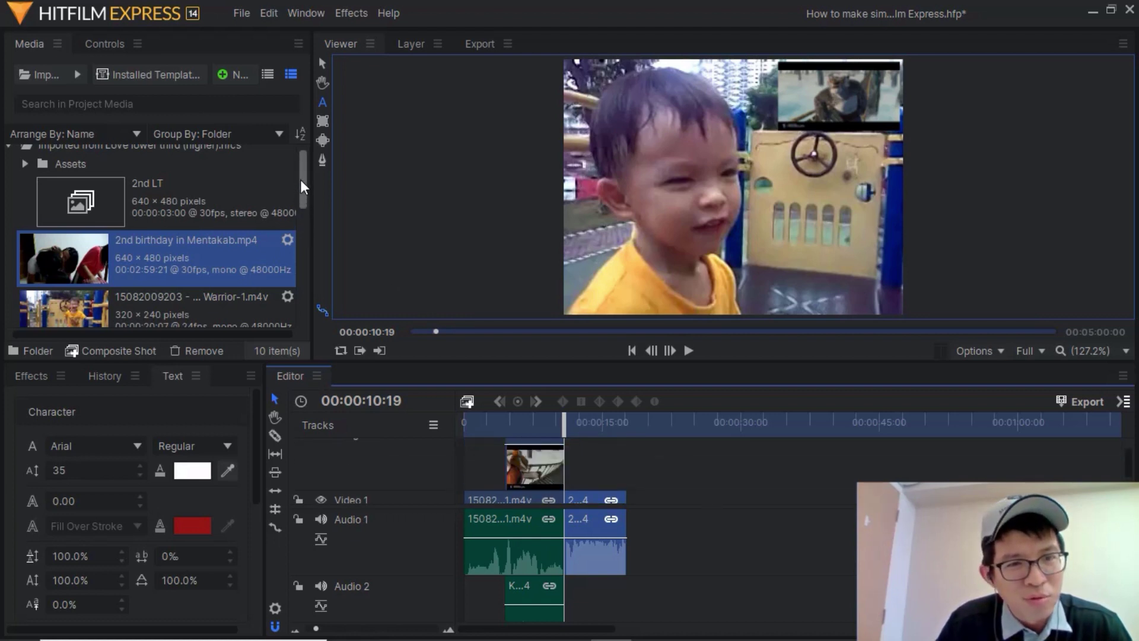
- Place Camcoder 35 secs.wmv on the Kung Fu Panda track, right after the panda clip
drag(301, 179, 299, 218)
click(203, 246)
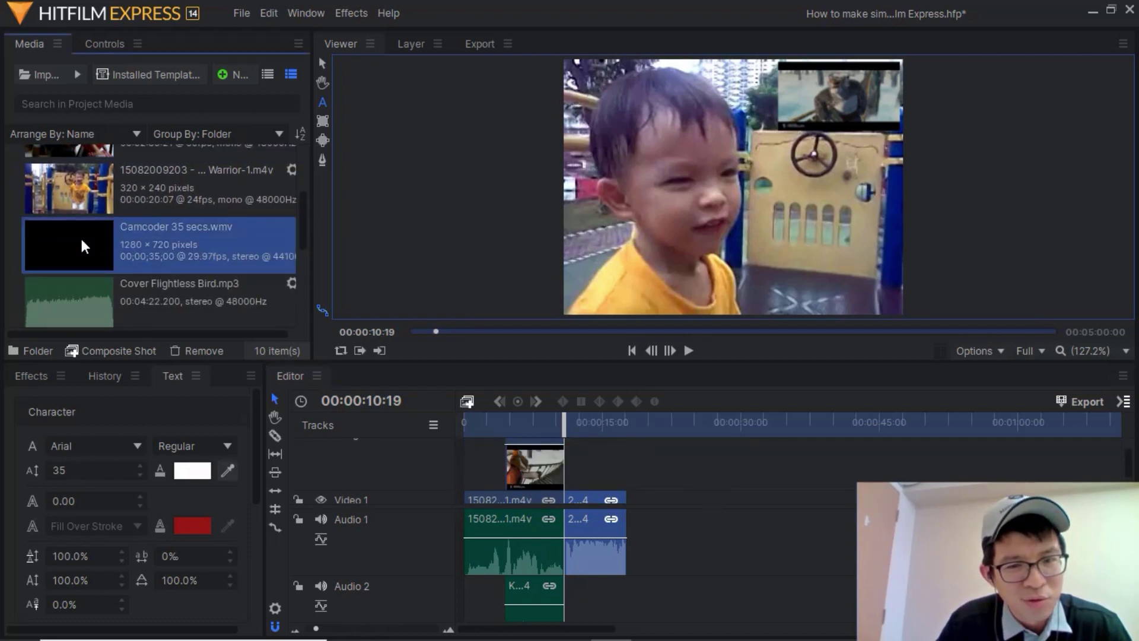
drag(80, 236, 642, 482)
click(657, 425)
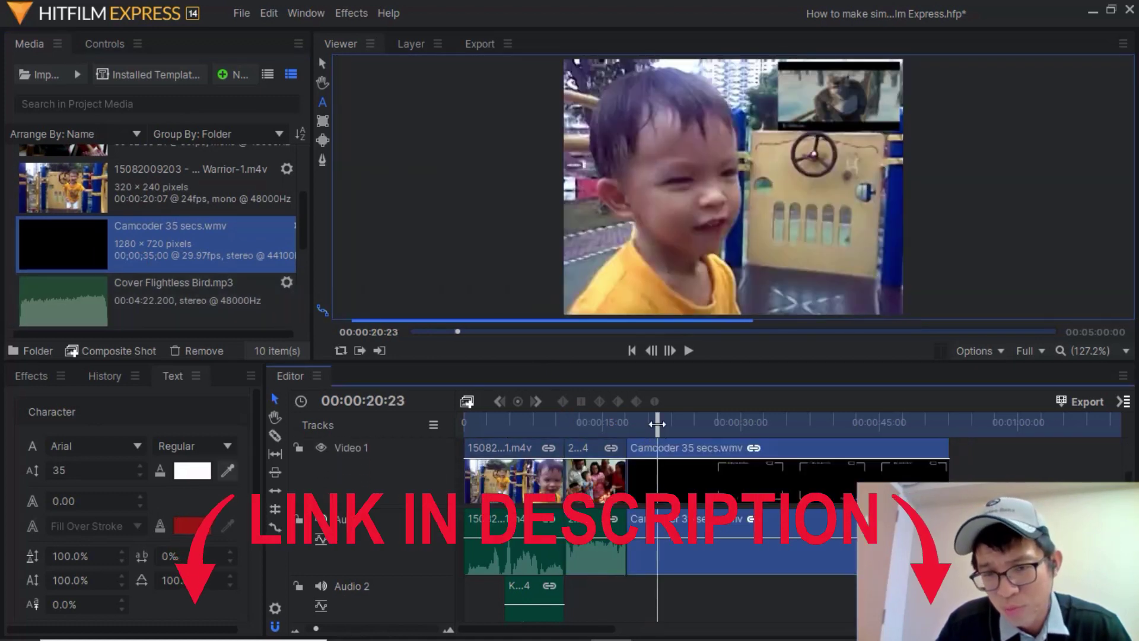
click(638, 422)
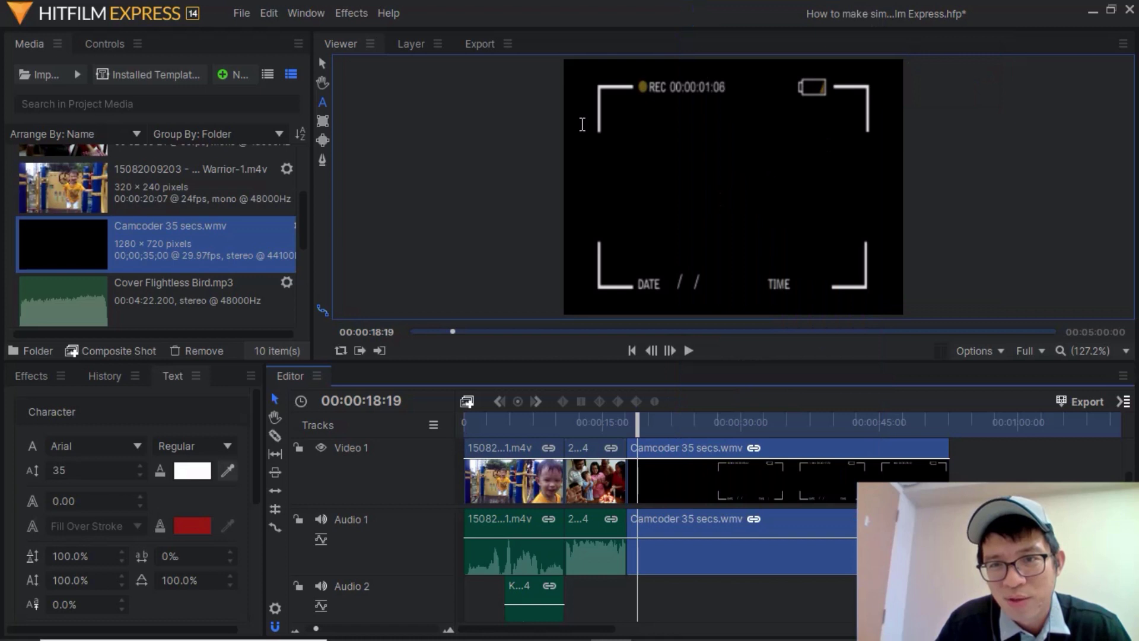
drag(679, 446, 621, 461)
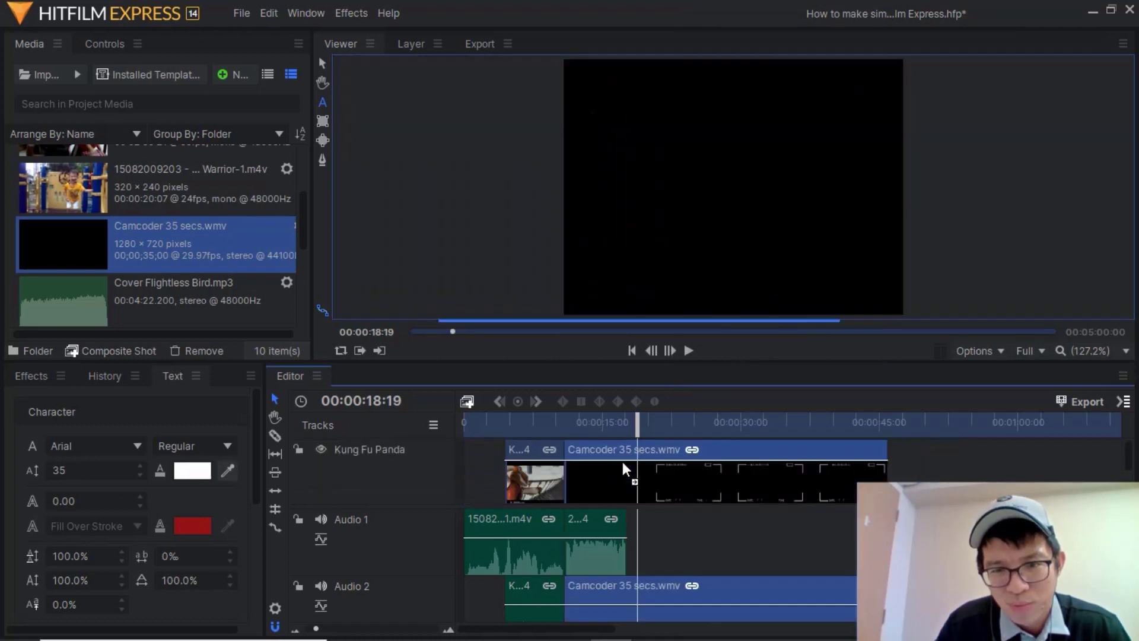
click(575, 423)
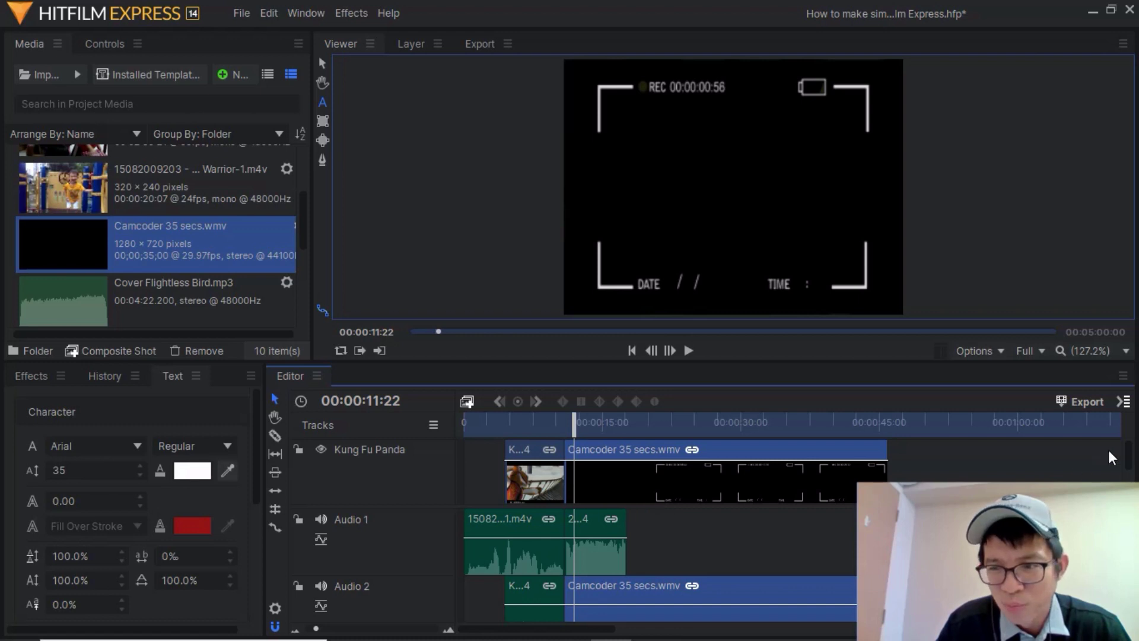
drag(1128, 454, 865, 439)
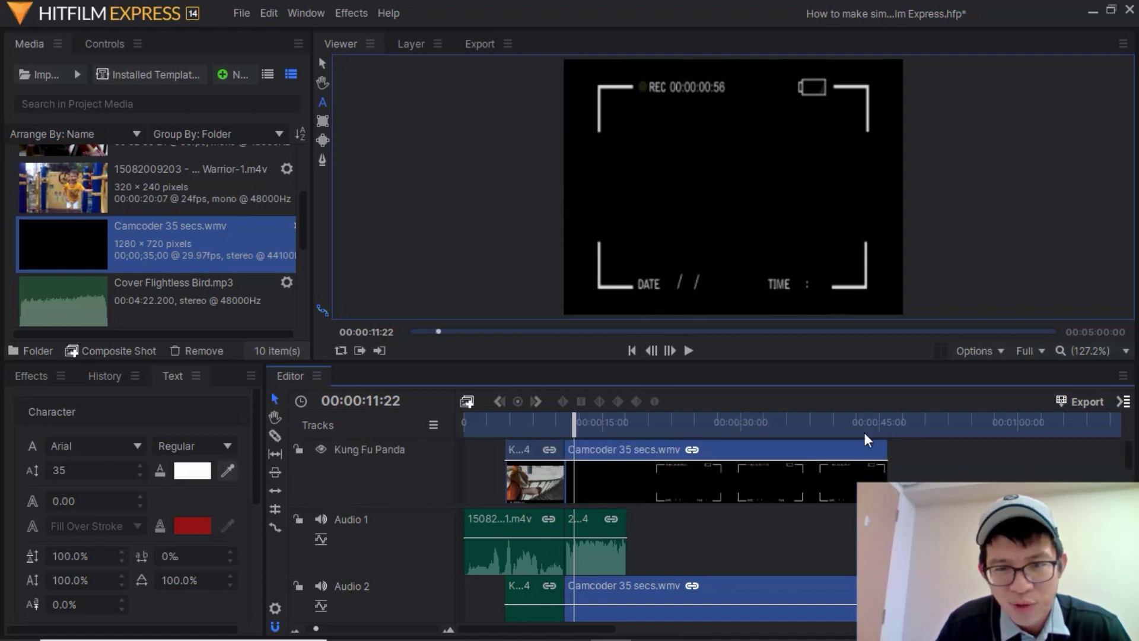
right_click(603, 450)
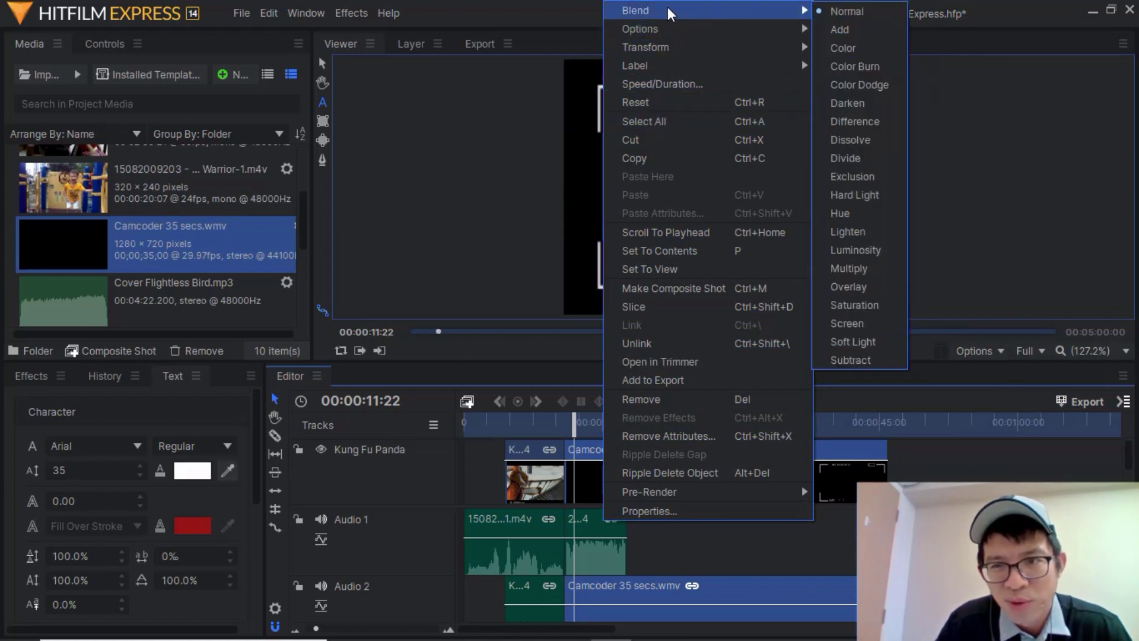
mouse_move(795, 10)
click(863, 313)
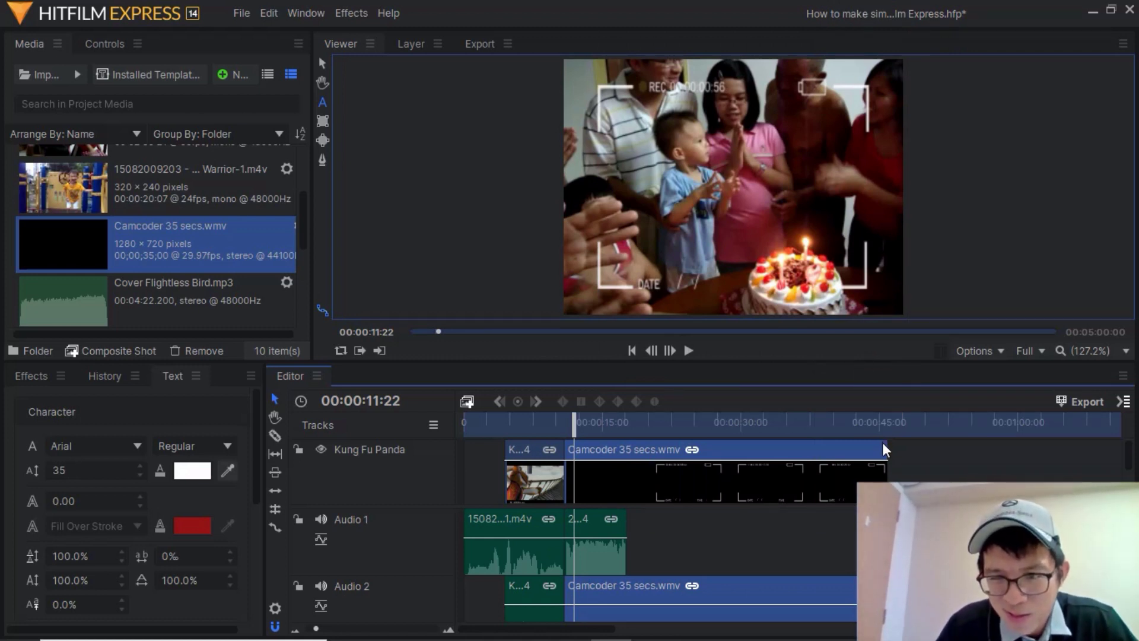
drag(886, 449, 626, 451)
click(688, 350)
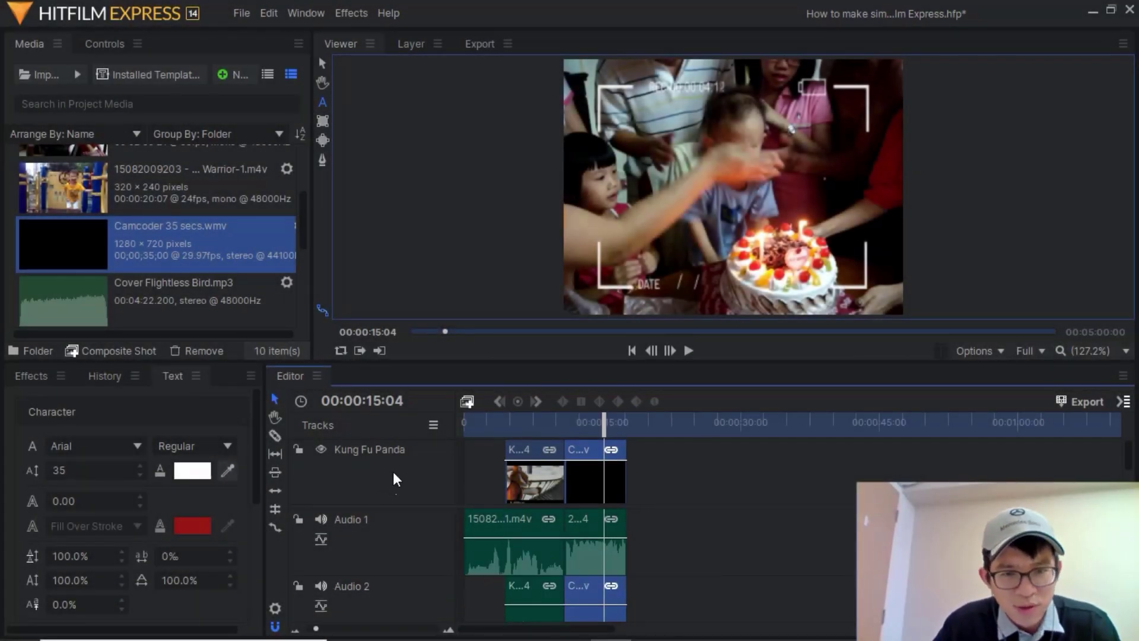
scroll(394, 466, down, 2)
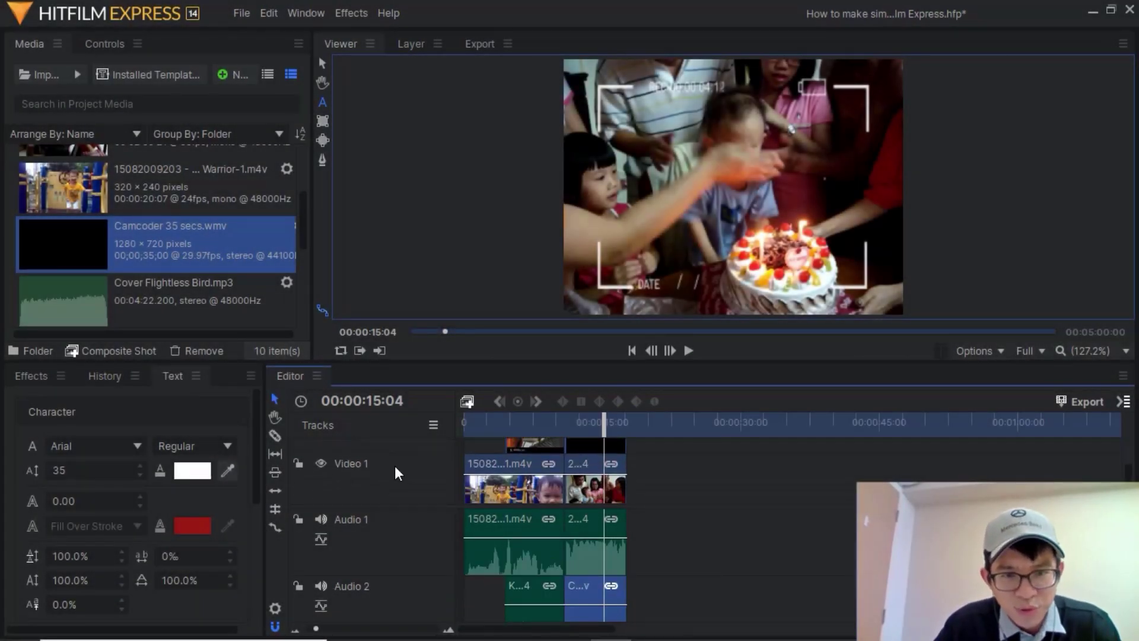
- Hide Video 1, add a text box reading '10 02 07' in the Viewer, and select it
click(322, 464)
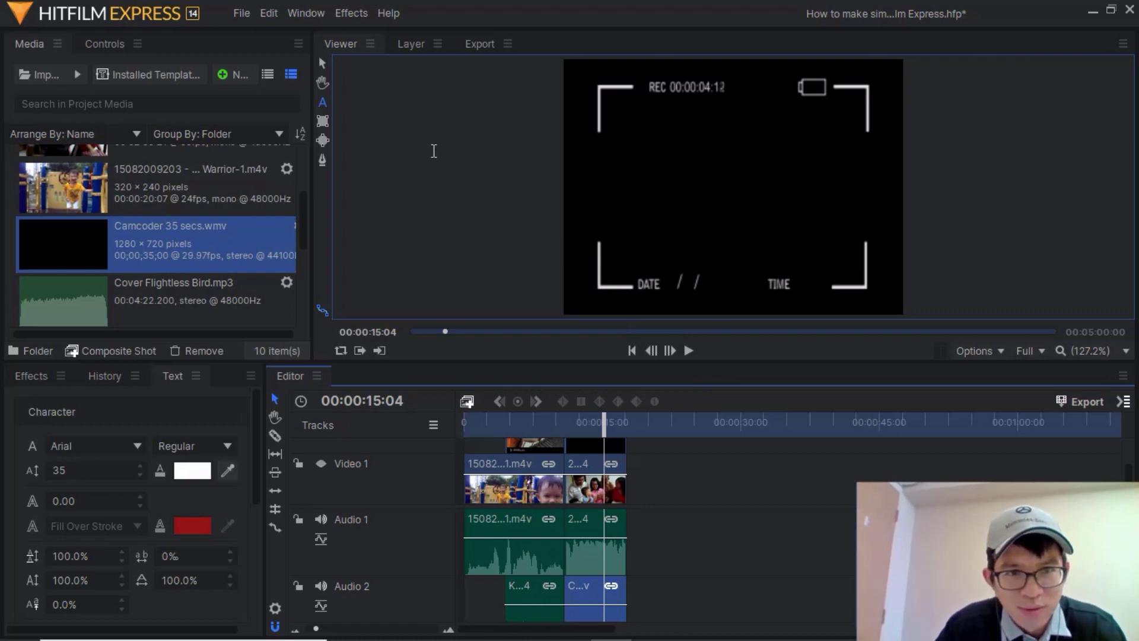
click(323, 102)
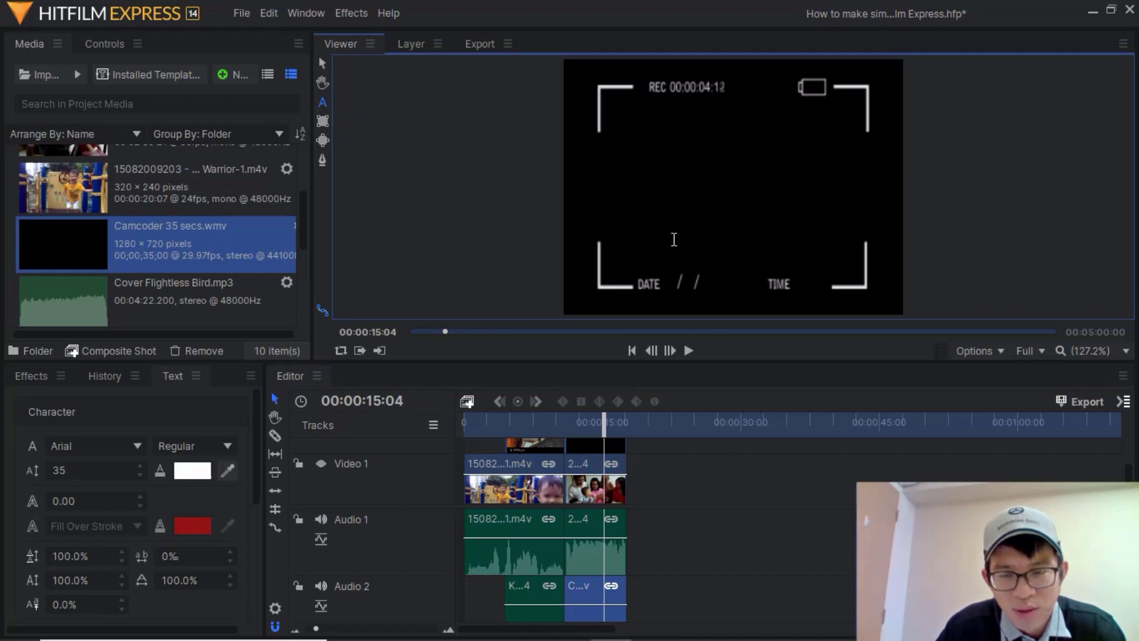
drag(637, 197, 810, 245)
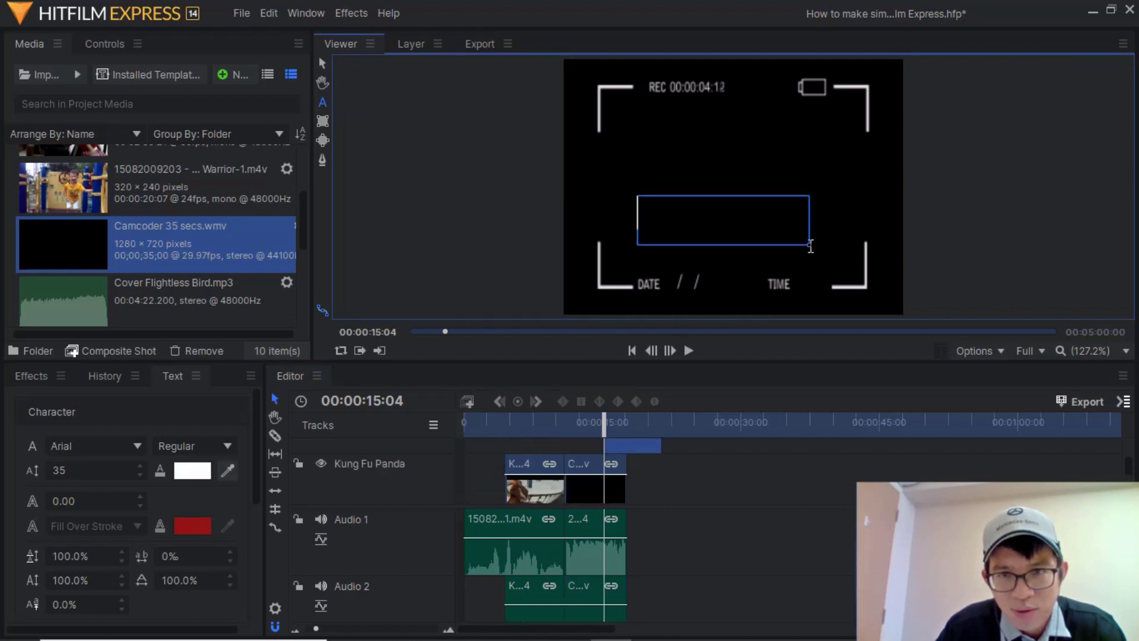
text(1)
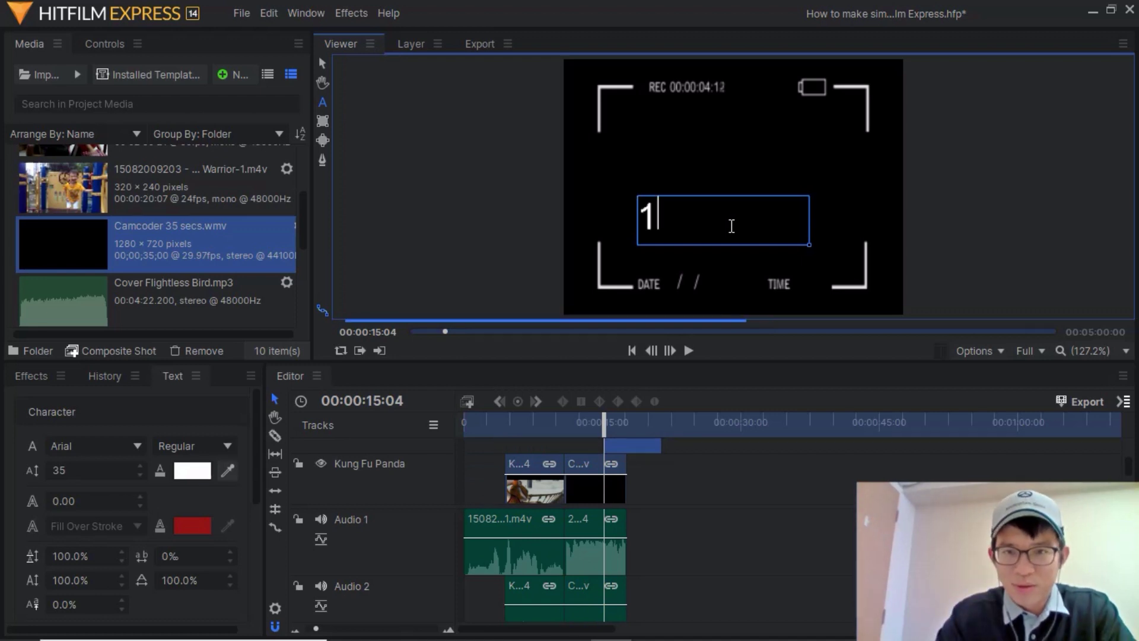
text(0 0)
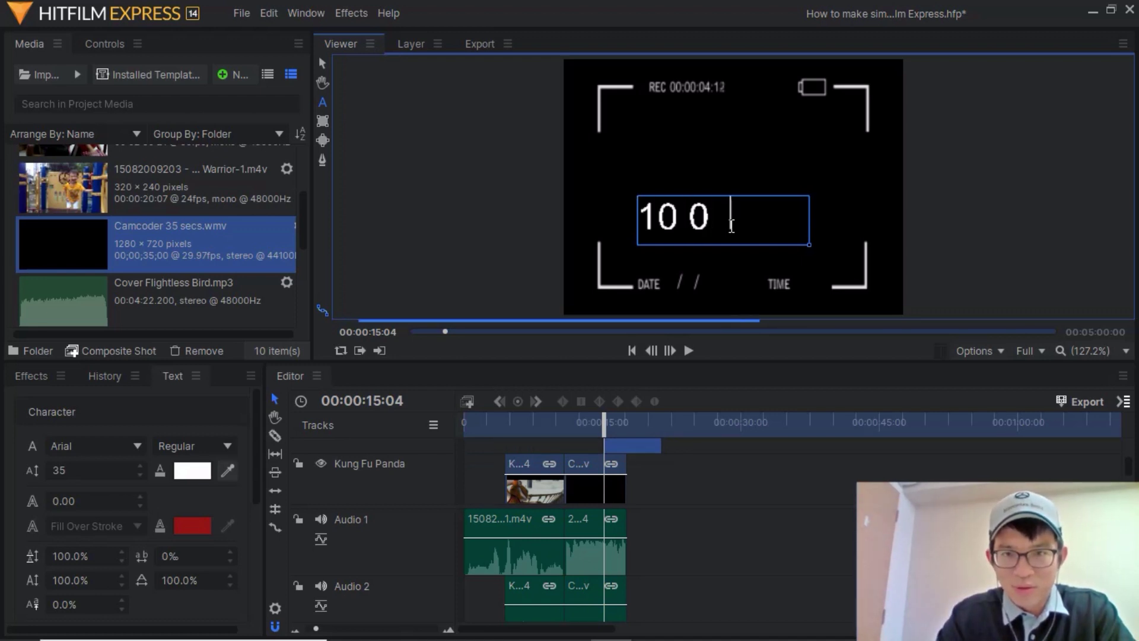
text(2 07)
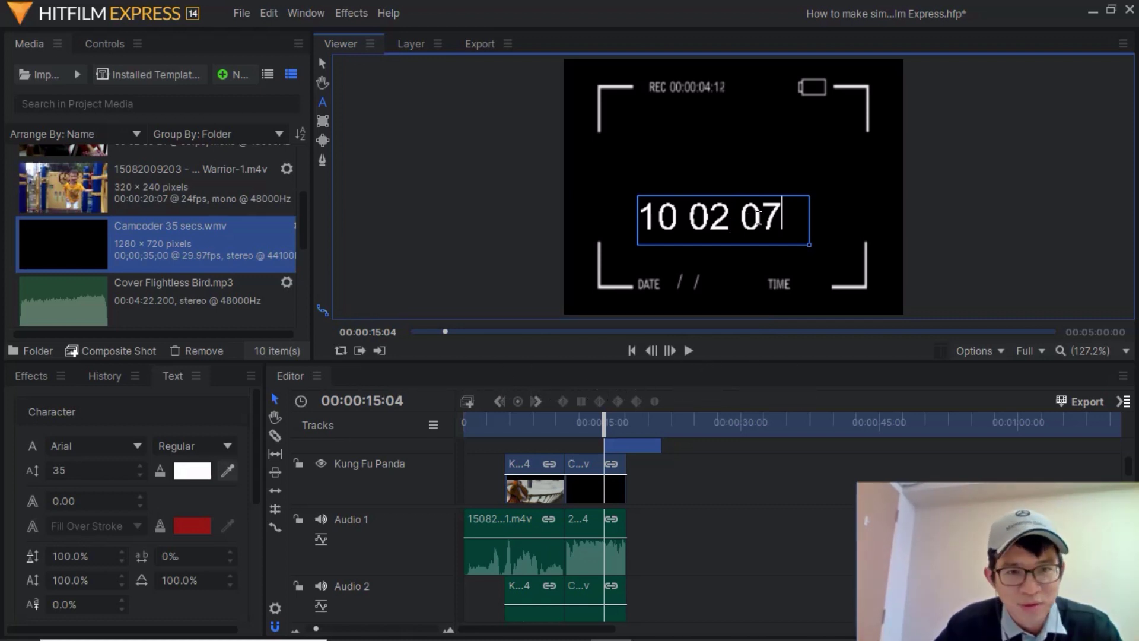
drag(793, 215, 658, 216)
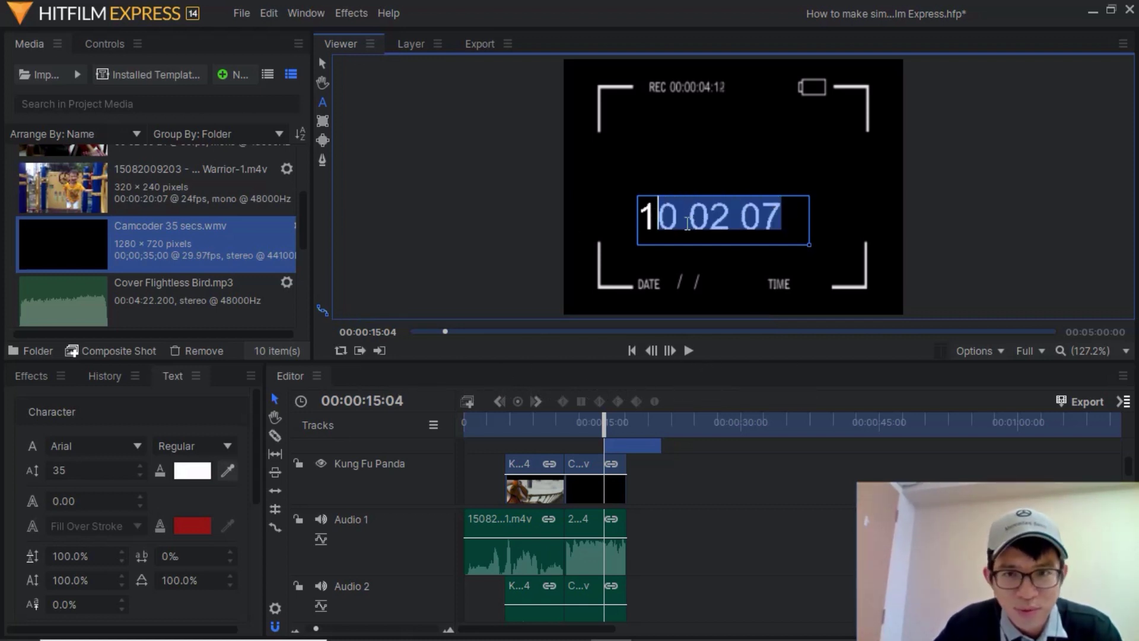
click(741, 218)
drag(786, 217, 636, 217)
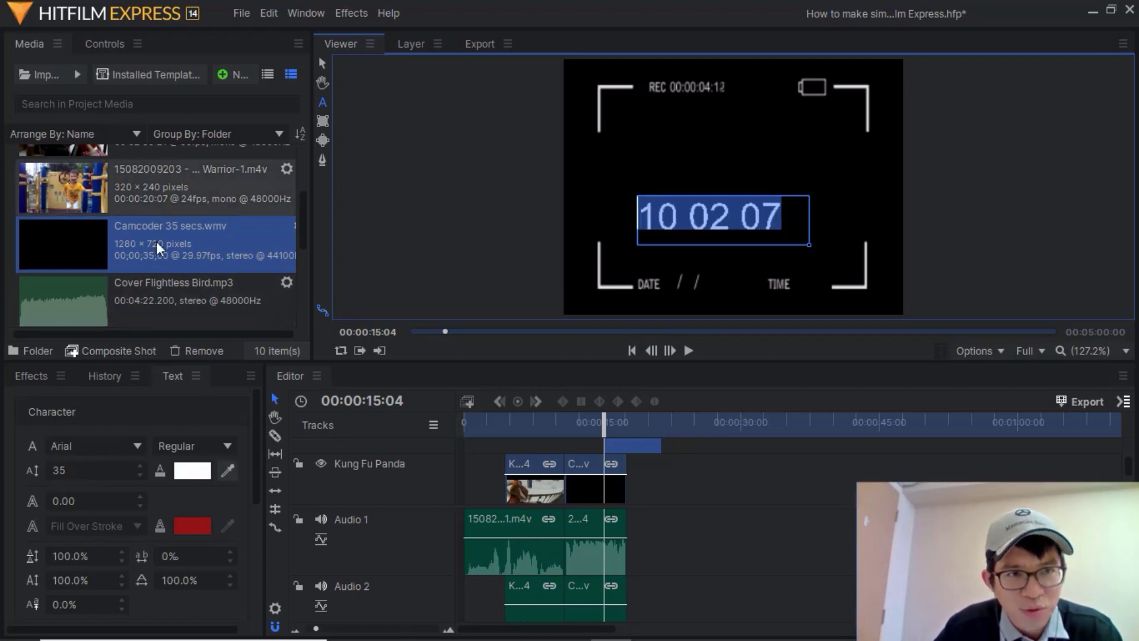
- Scale the date text down to 31% in its Transform controls
click(105, 43)
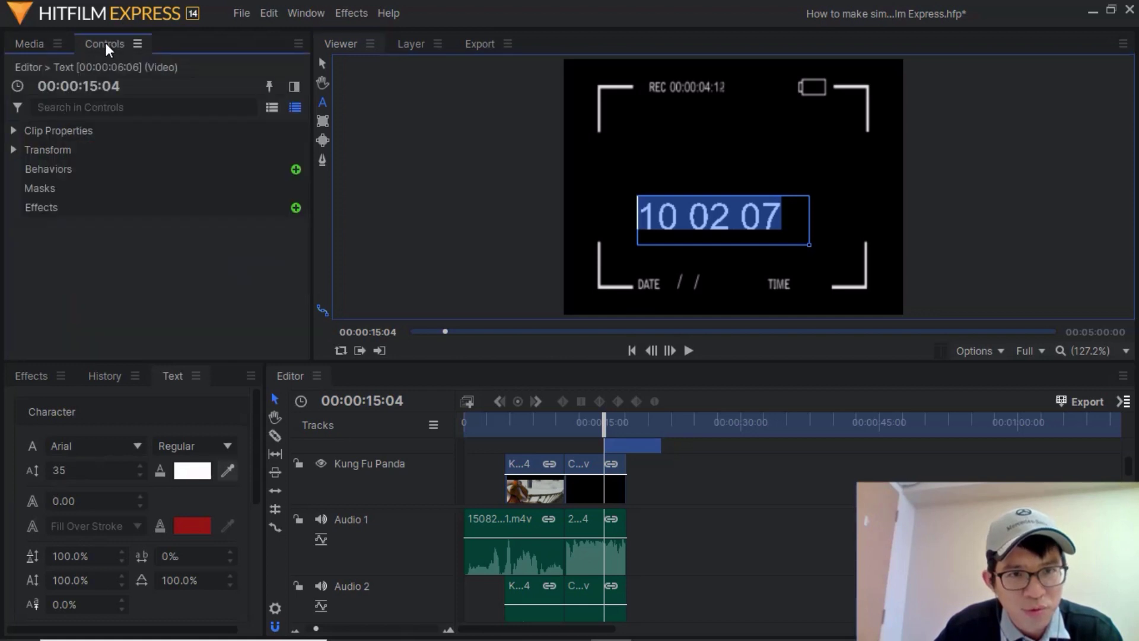
click(12, 151)
mouse_move(231, 207)
mouse_down()
mouse_move(261, 188)
mouse_move(254, 209)
mouse_move(294, 188)
mouse_move(261, 188)
mouse_move(240, 210)
mouse_up()
click(277, 183)
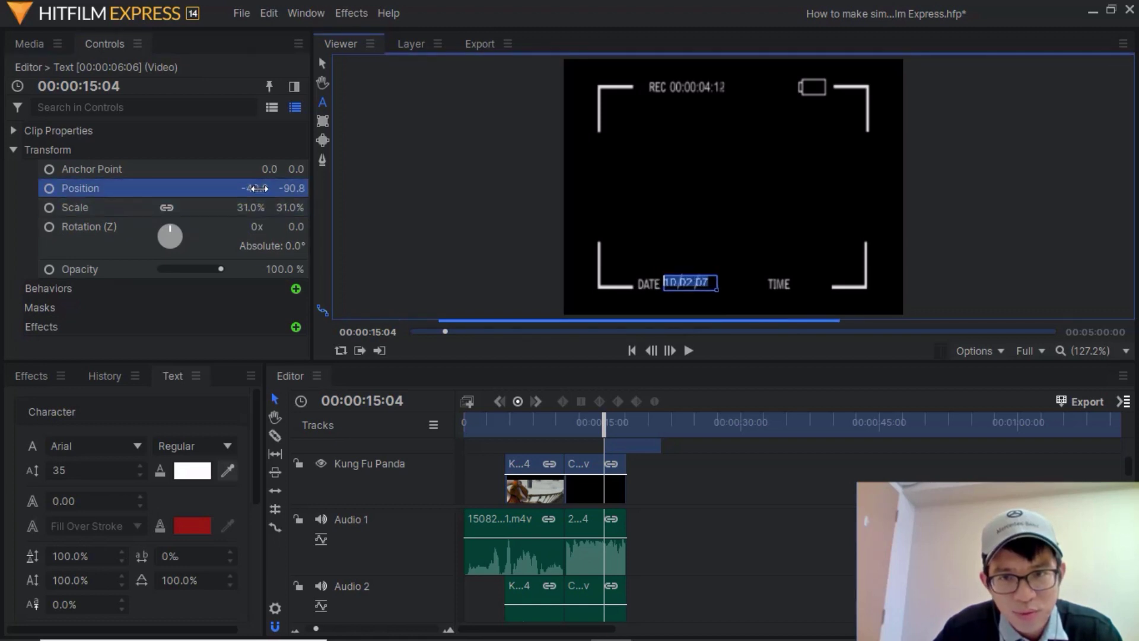
- Move the Text clip to start around 11 seconds, preview it, and unhide Video 1
click(564, 421)
scroll(593, 469, up, 1)
drag(620, 446, 589, 449)
click(689, 350)
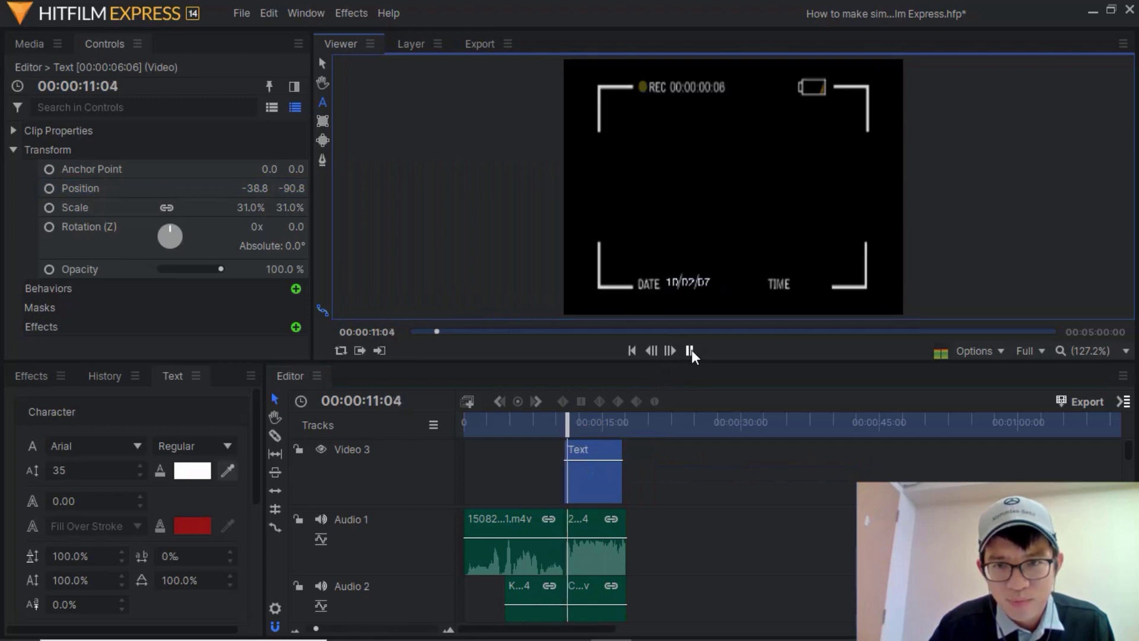
click(689, 350)
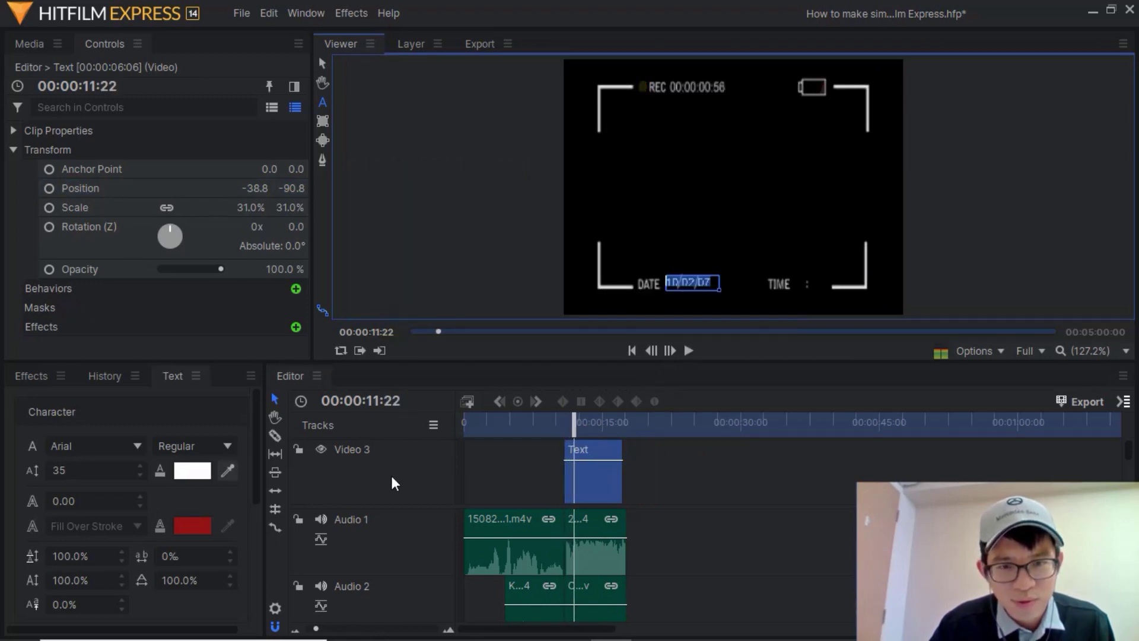
scroll(391, 476, down, 2)
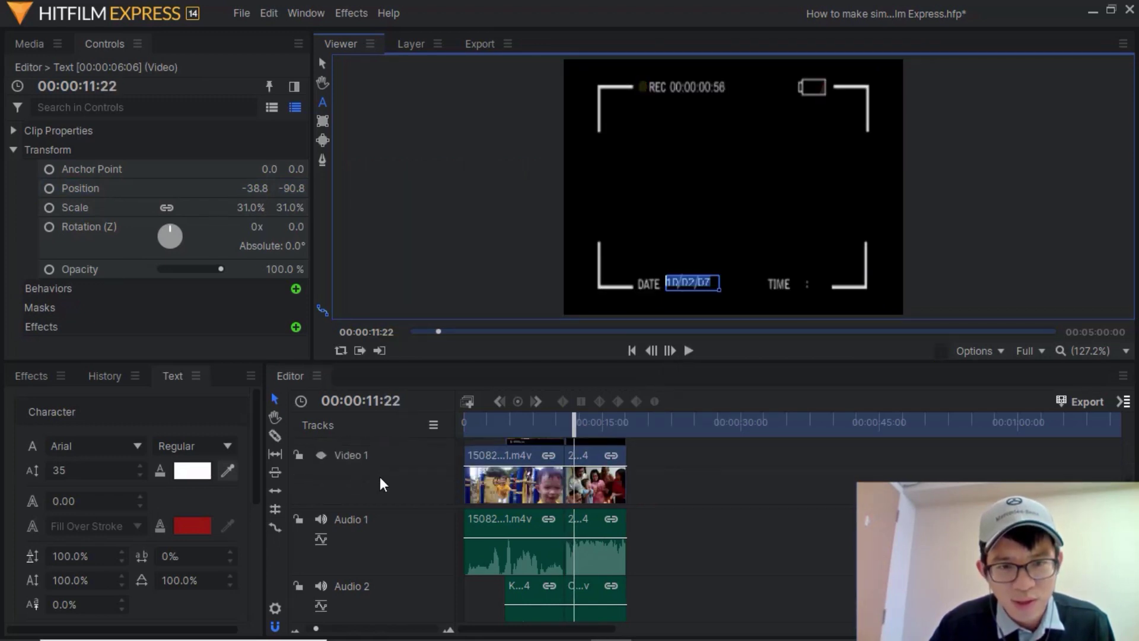
click(322, 456)
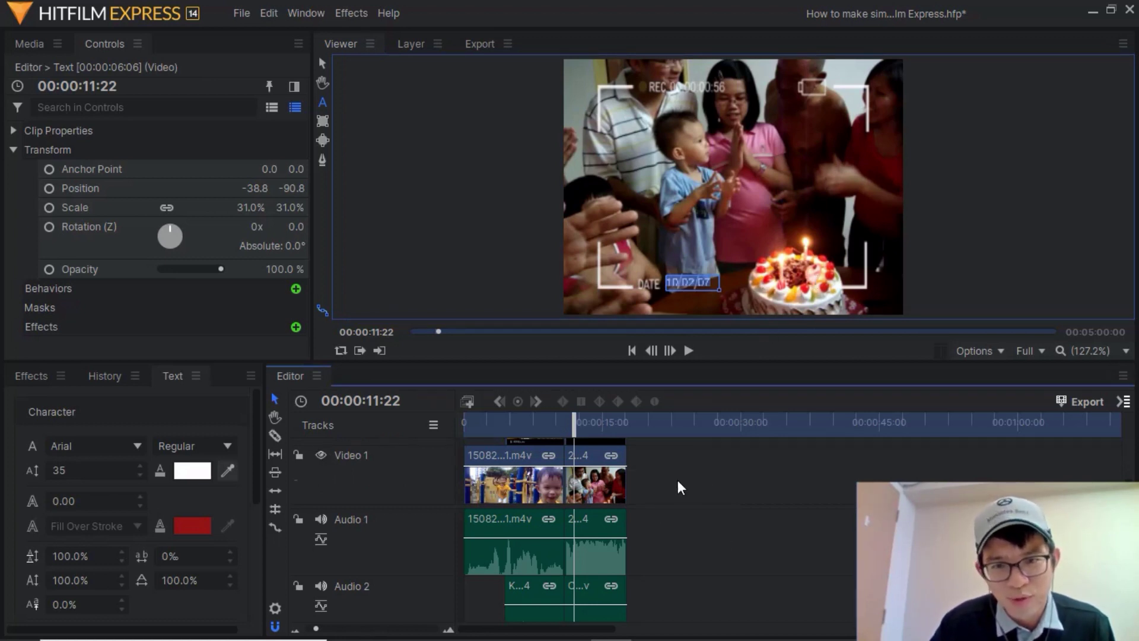
scroll(677, 480, up, 2)
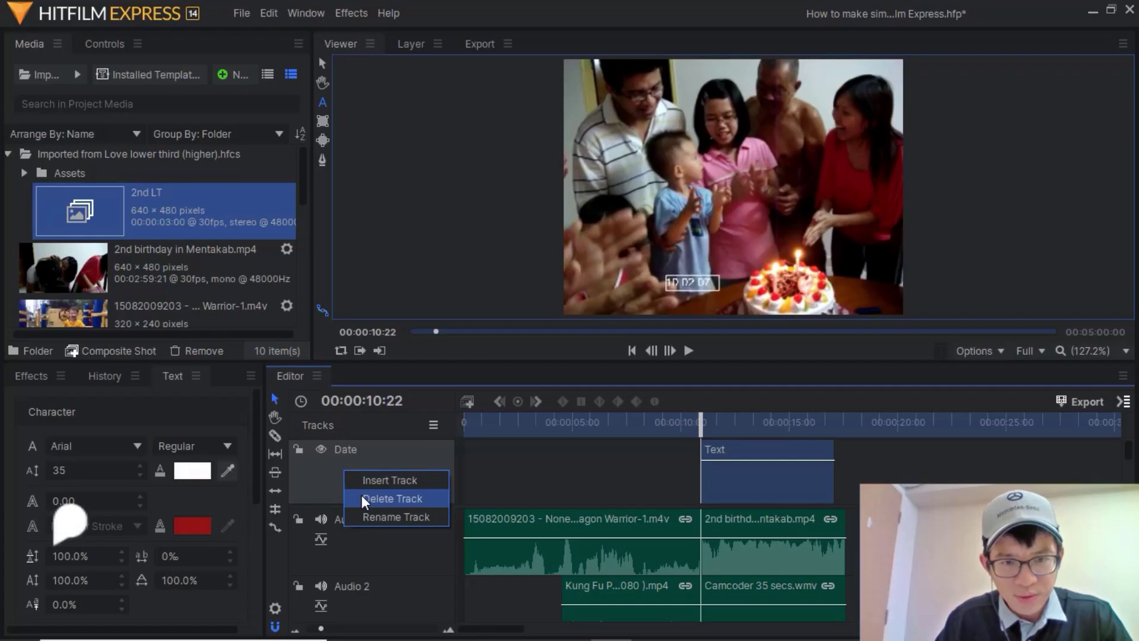
- Insert a new video track and rename it 'Lower third'
click(371, 478)
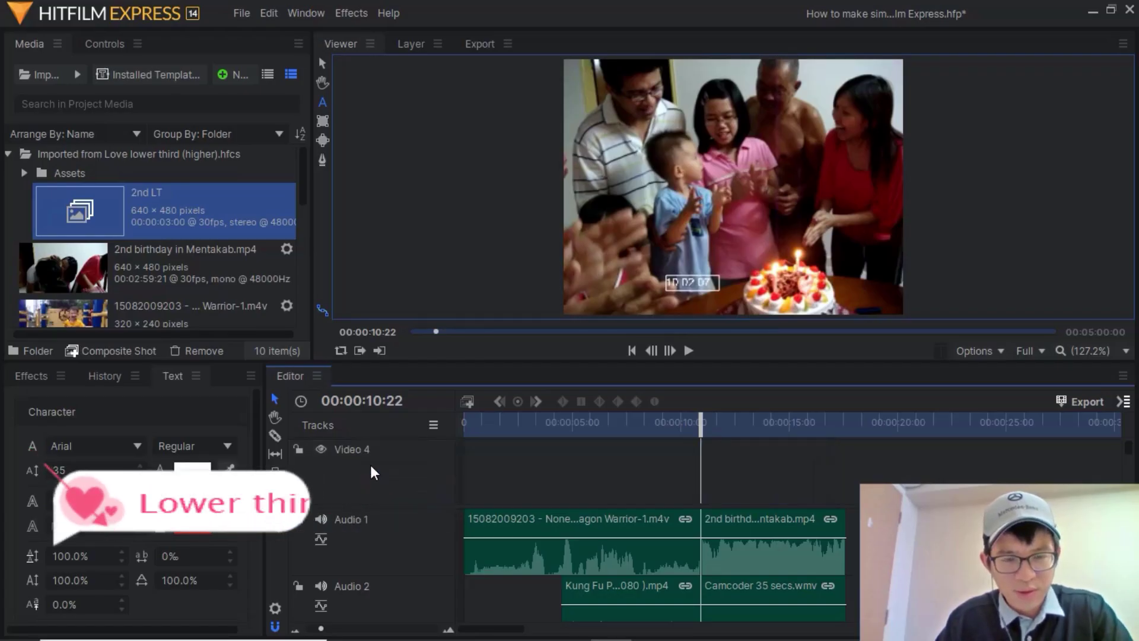
right_click(370, 464)
click(392, 508)
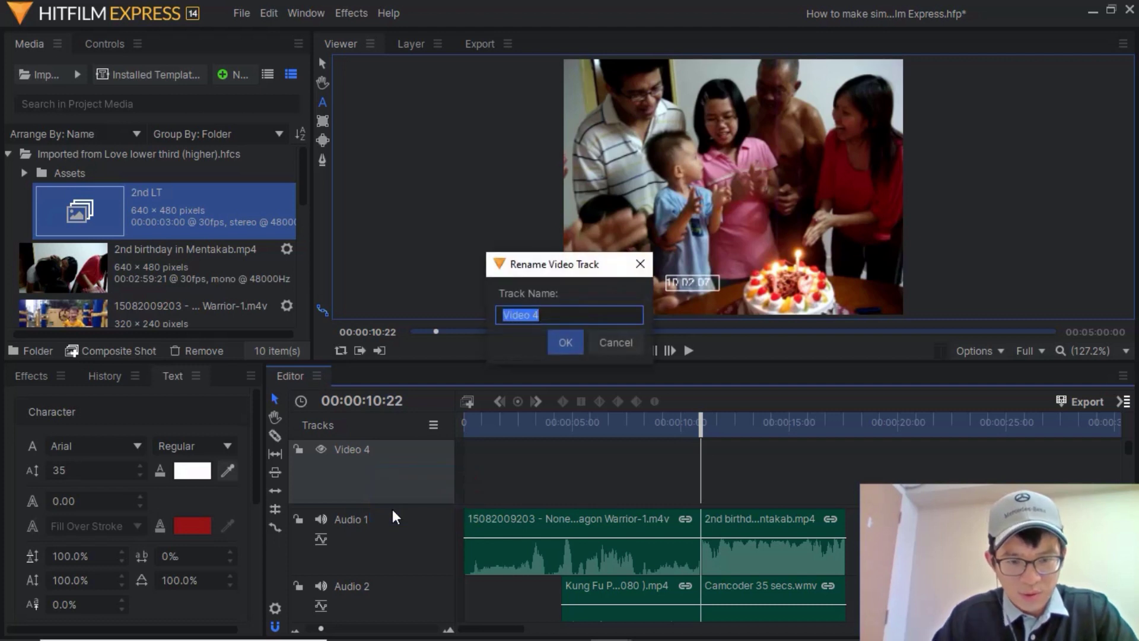
text(Lower third)
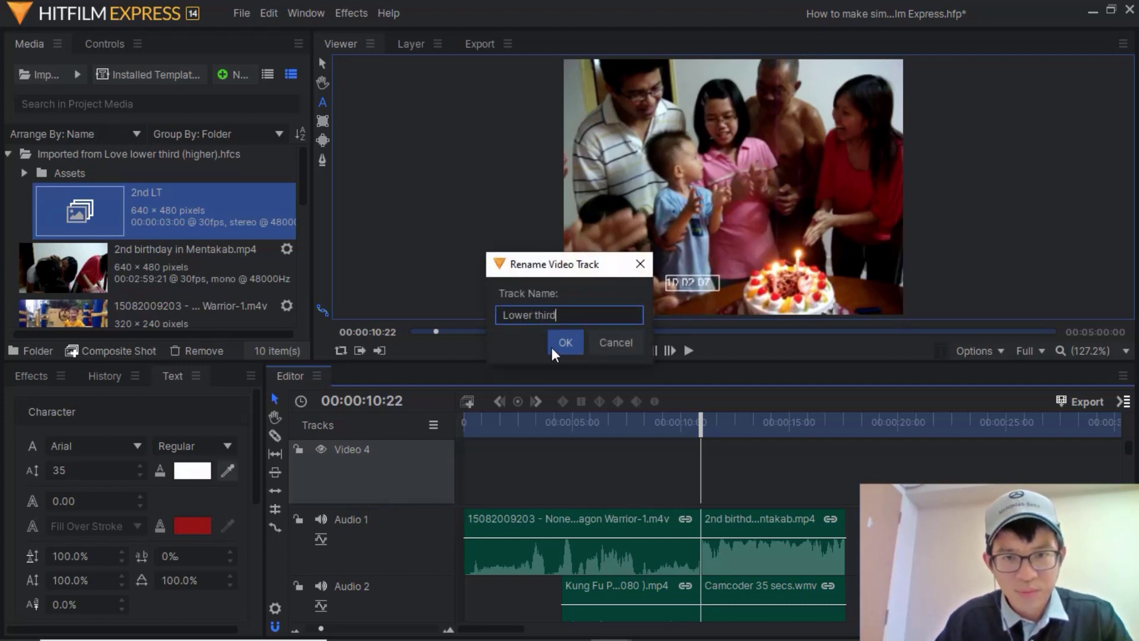
click(551, 347)
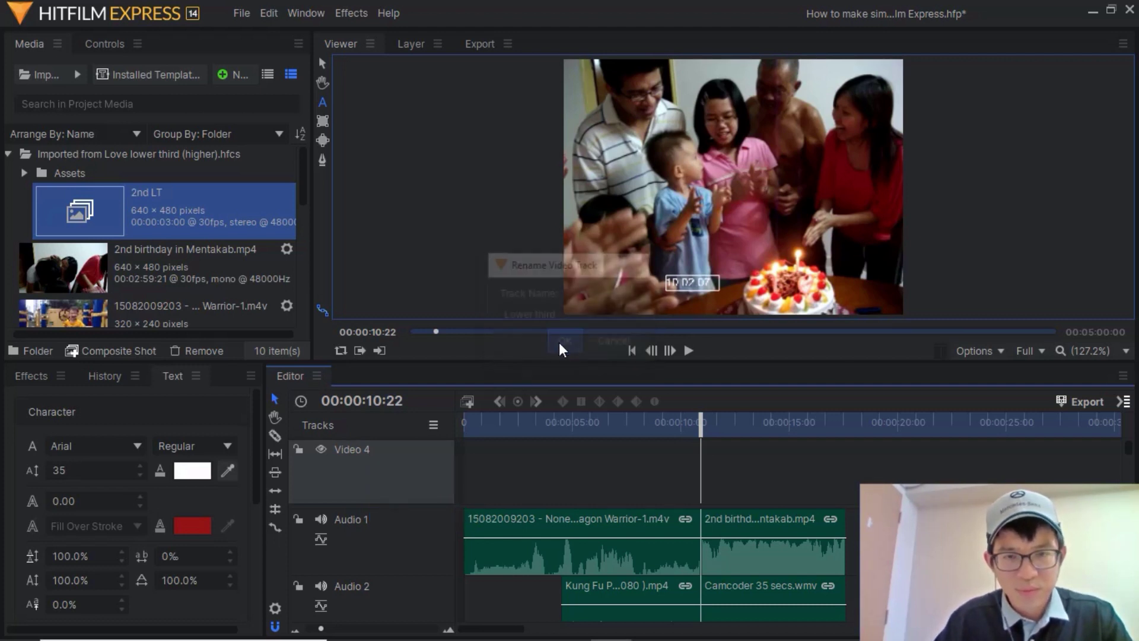
- Place the 2nd LT graphic on the Lower third track and preview it
drag(189, 216, 707, 451)
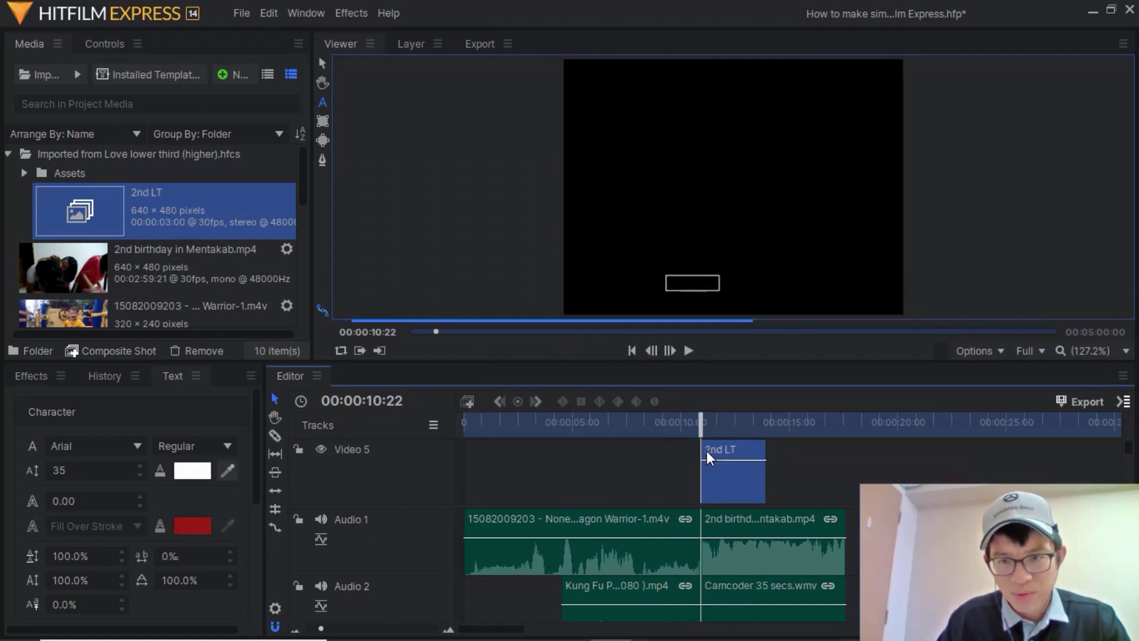
click(688, 351)
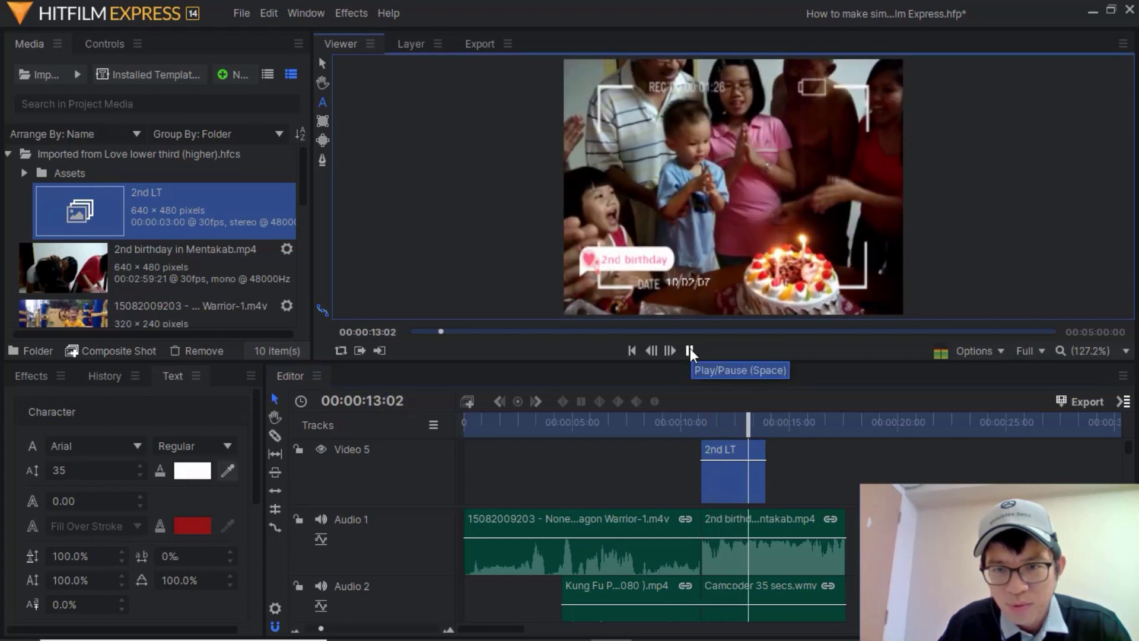
click(689, 351)
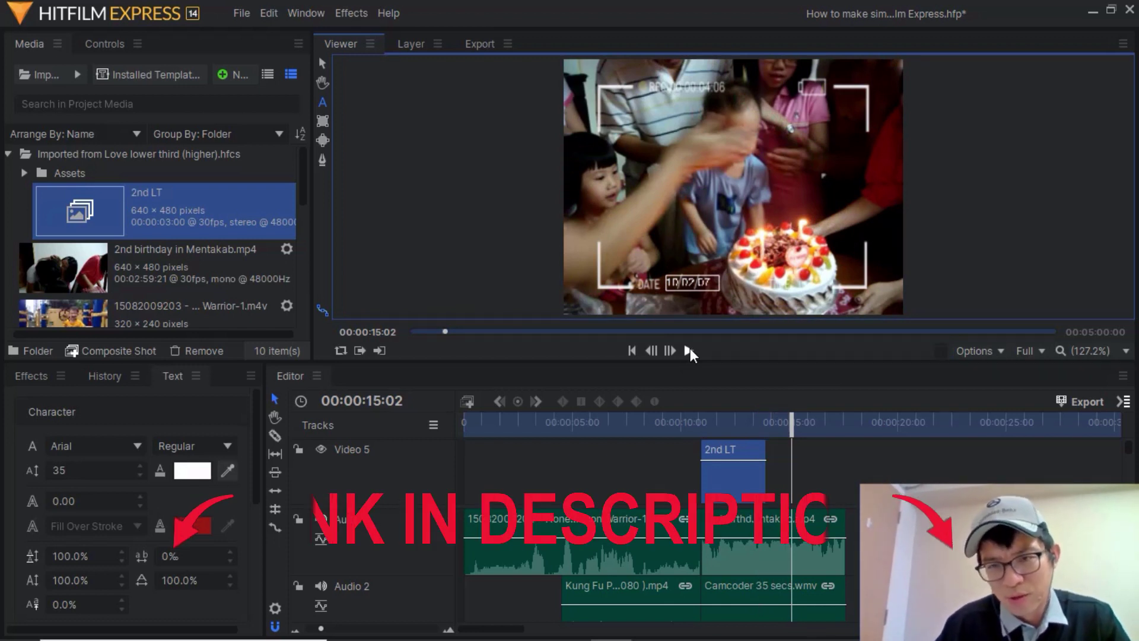
click(723, 419)
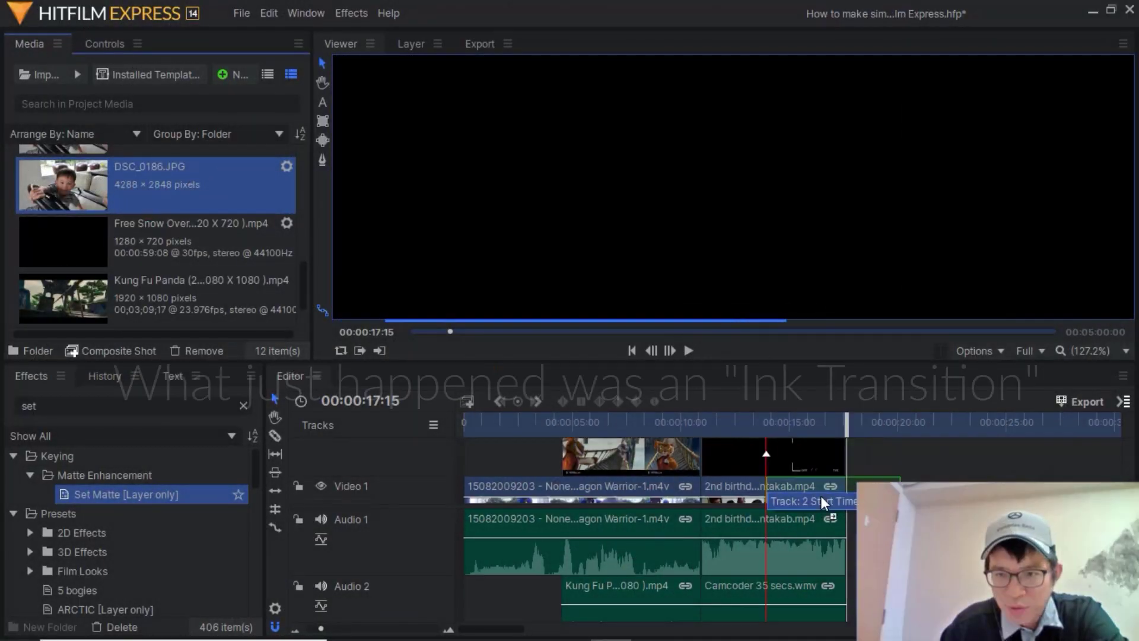
- Place DSC_0186.JPG after the birthday clip on Video 1 and set its duration to 00:00:03:06
drag(933, 456, 874, 457)
right_click(874, 456)
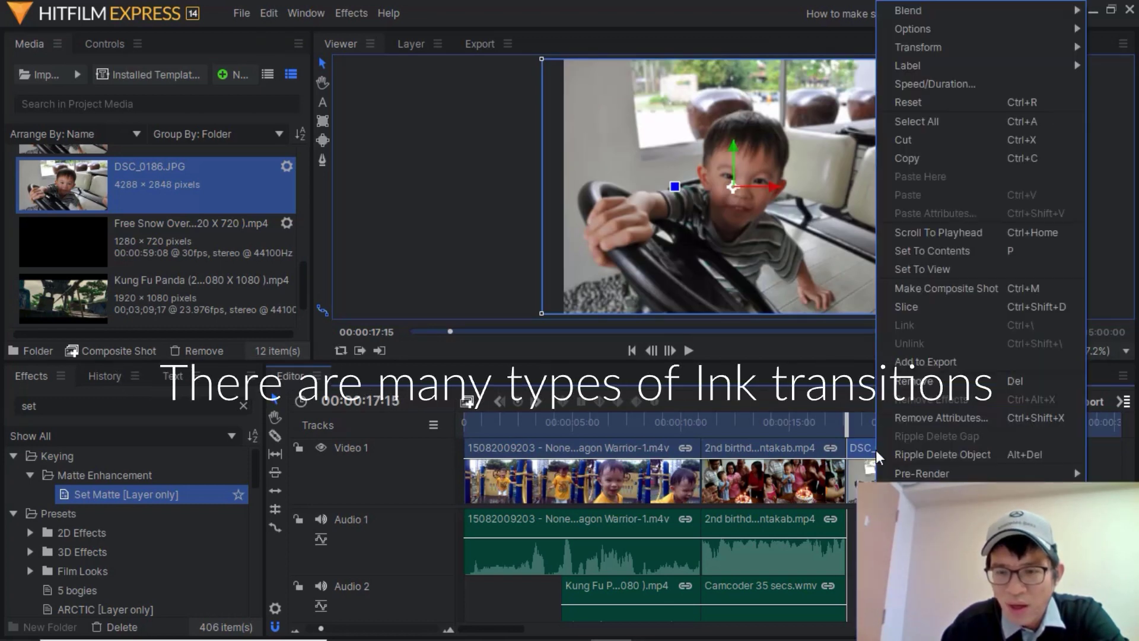
click(934, 84)
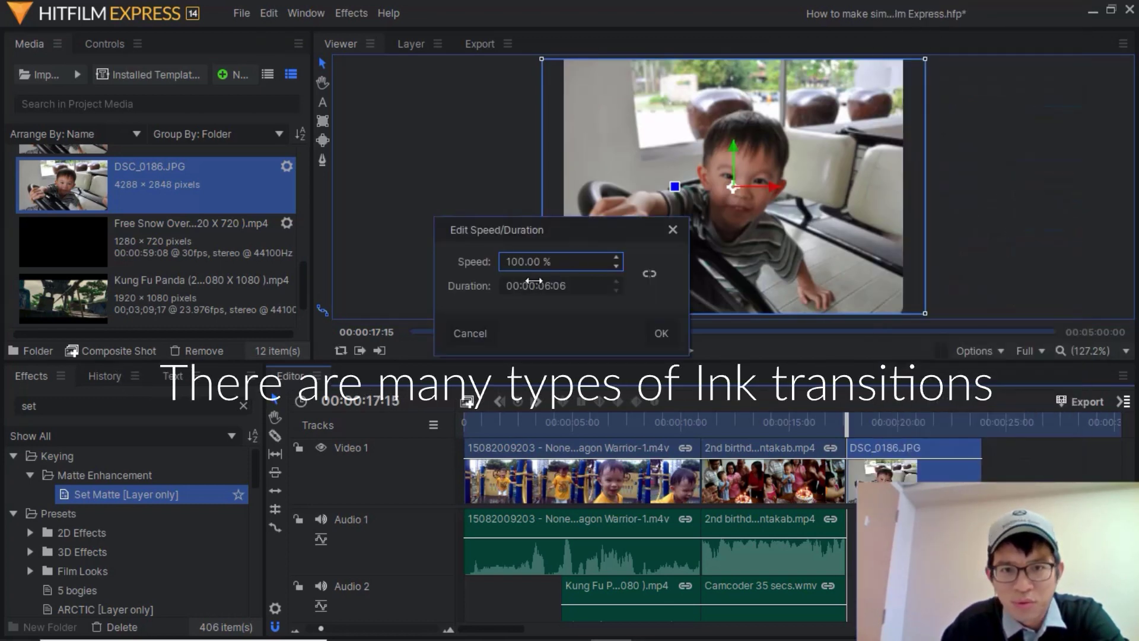
click(534, 285)
click(551, 285)
key(BackSpace)
text(3)
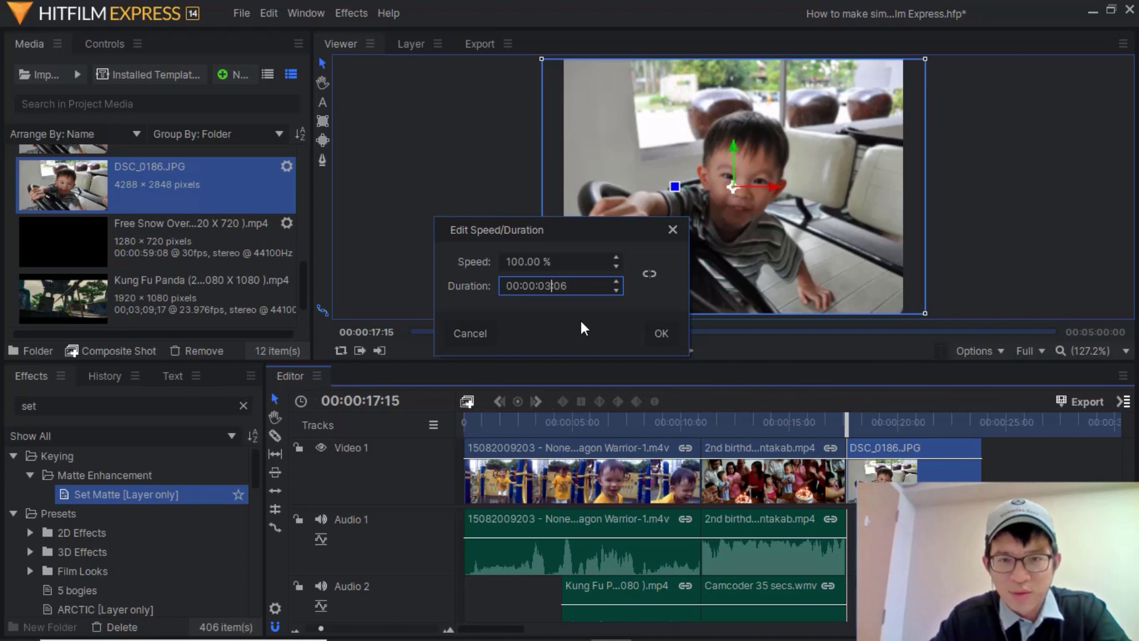
key(Return)
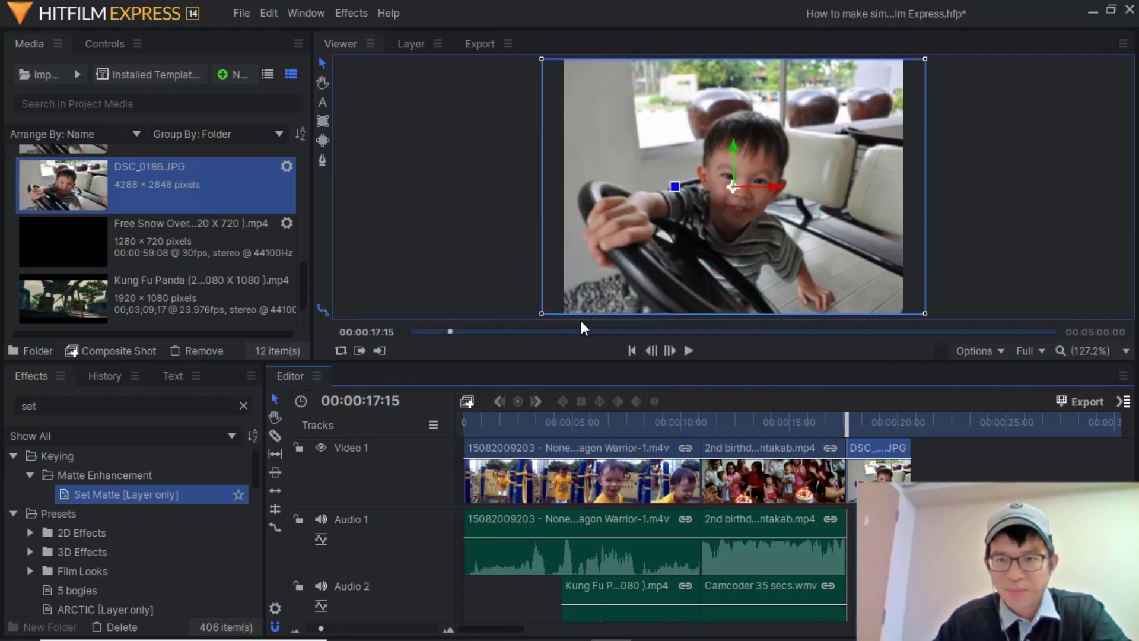
right_click(868, 448)
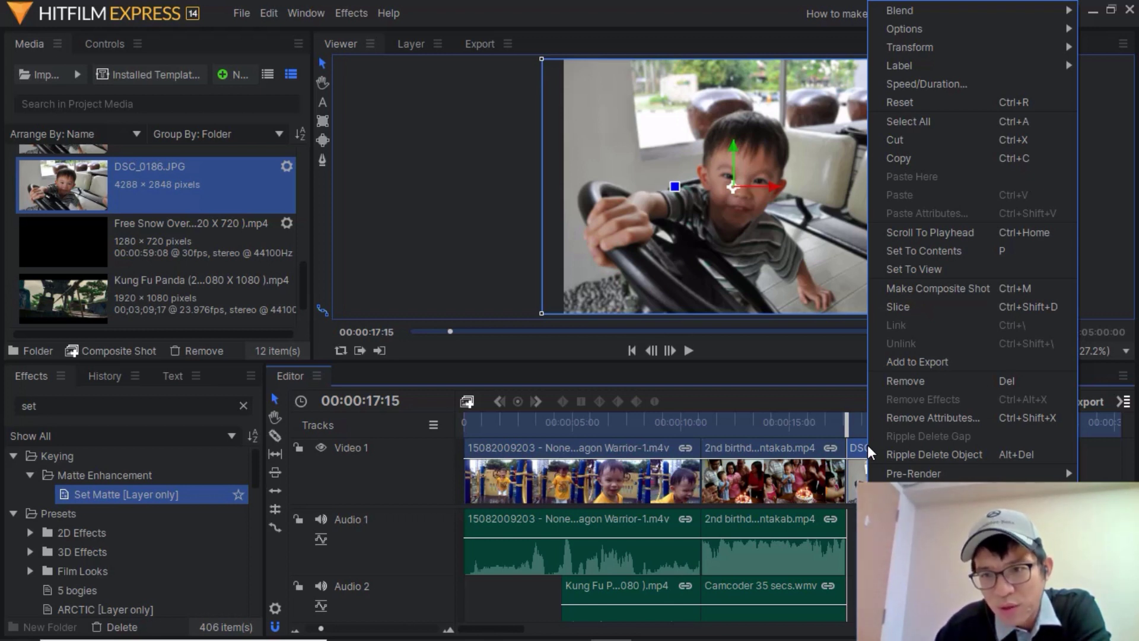
- Make the DSC_0186.JPG clip a composite shot named 'Ink transition' and open its timeline
click(920, 288)
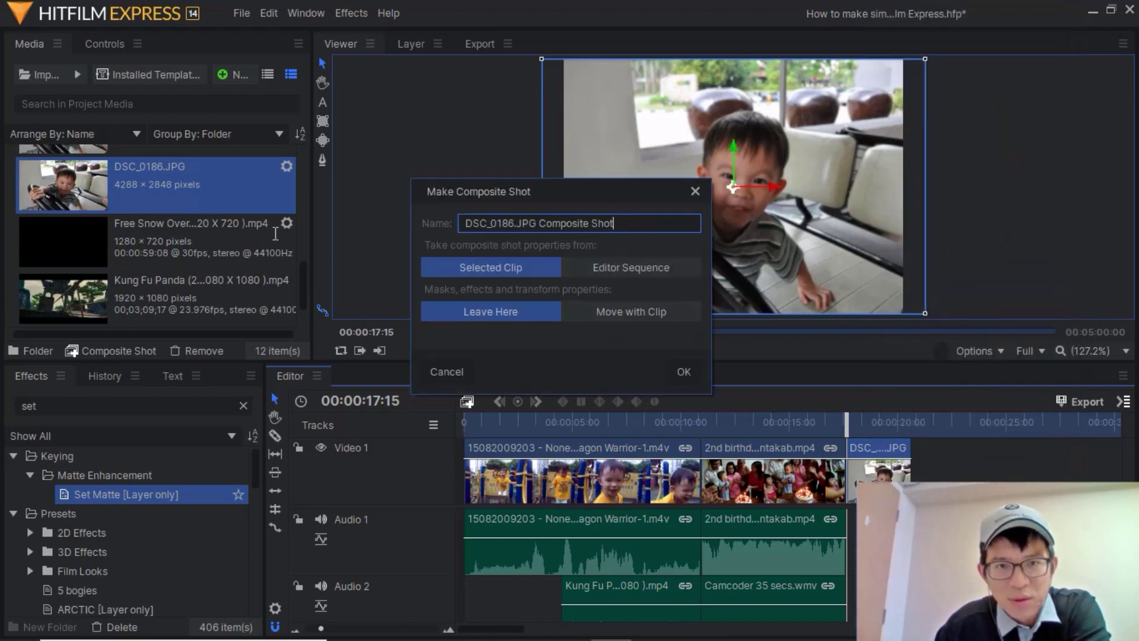
drag(618, 221, 390, 219)
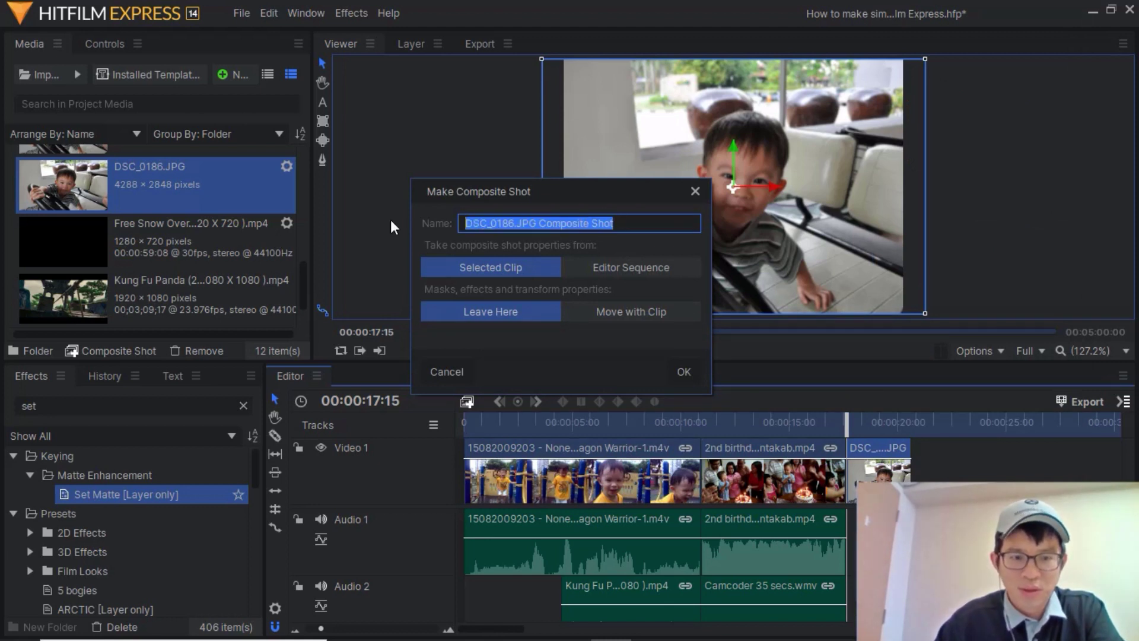
text(Ink t)
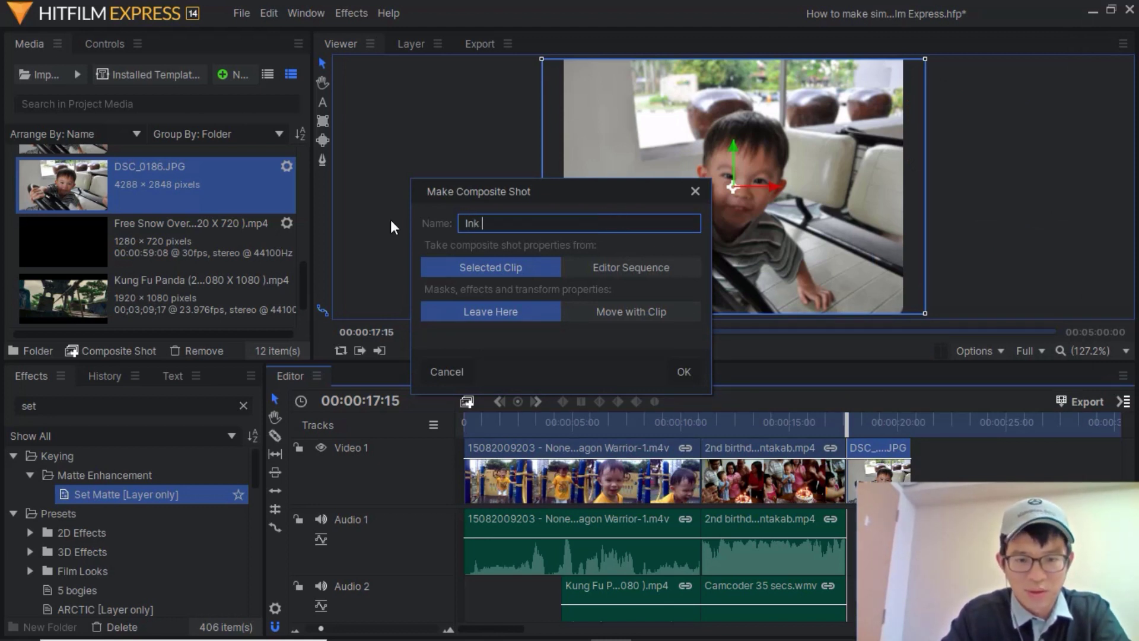
text(ransition)
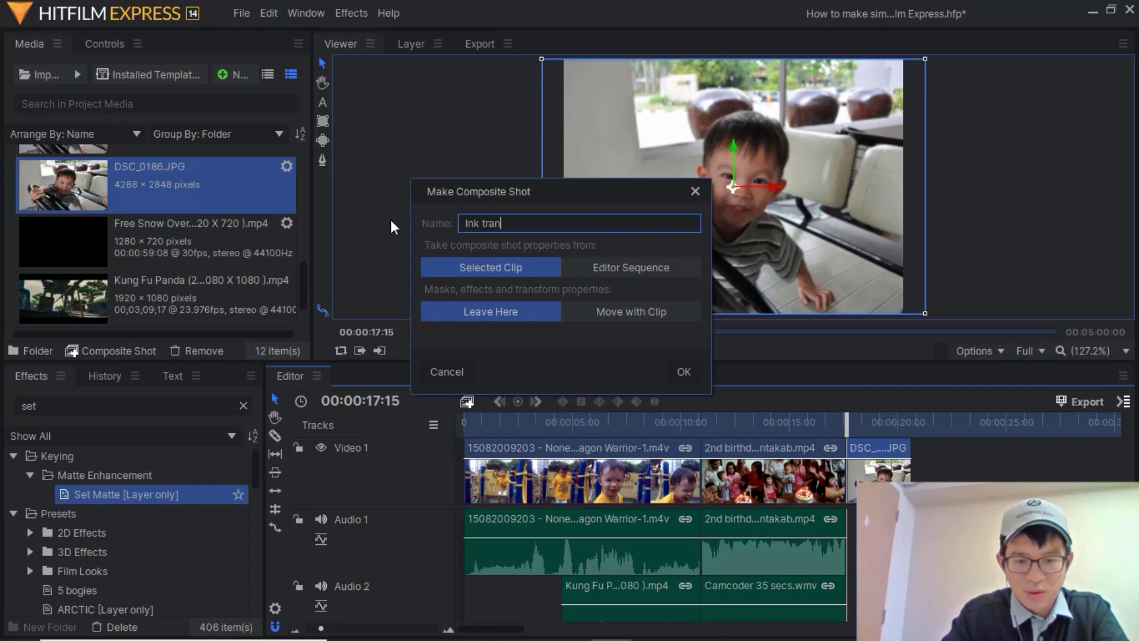
click(682, 373)
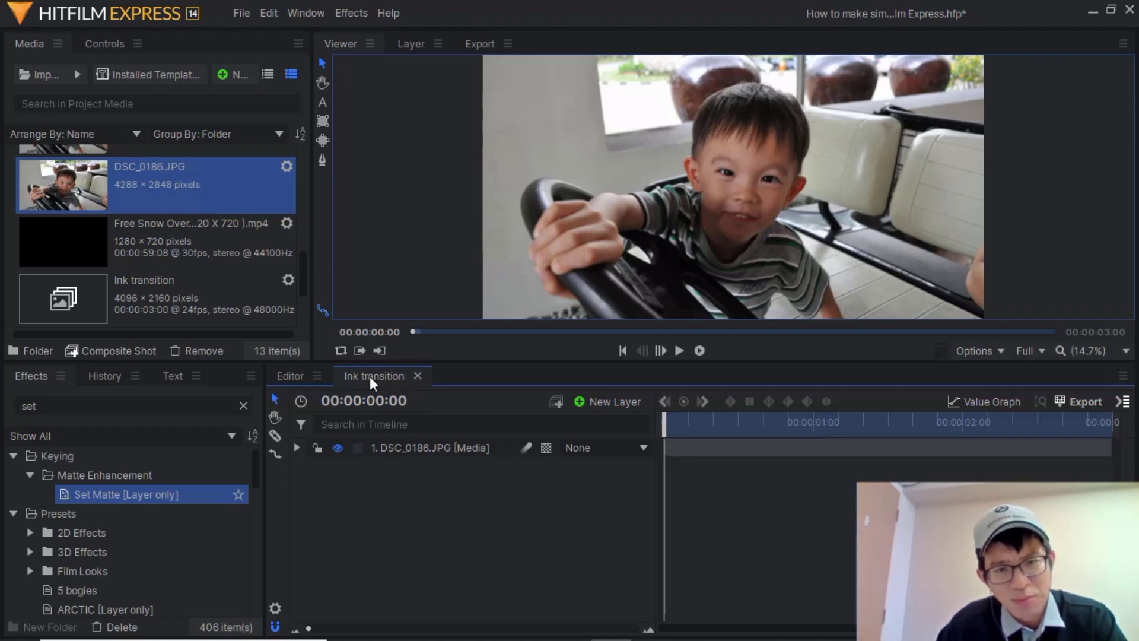
click(287, 375)
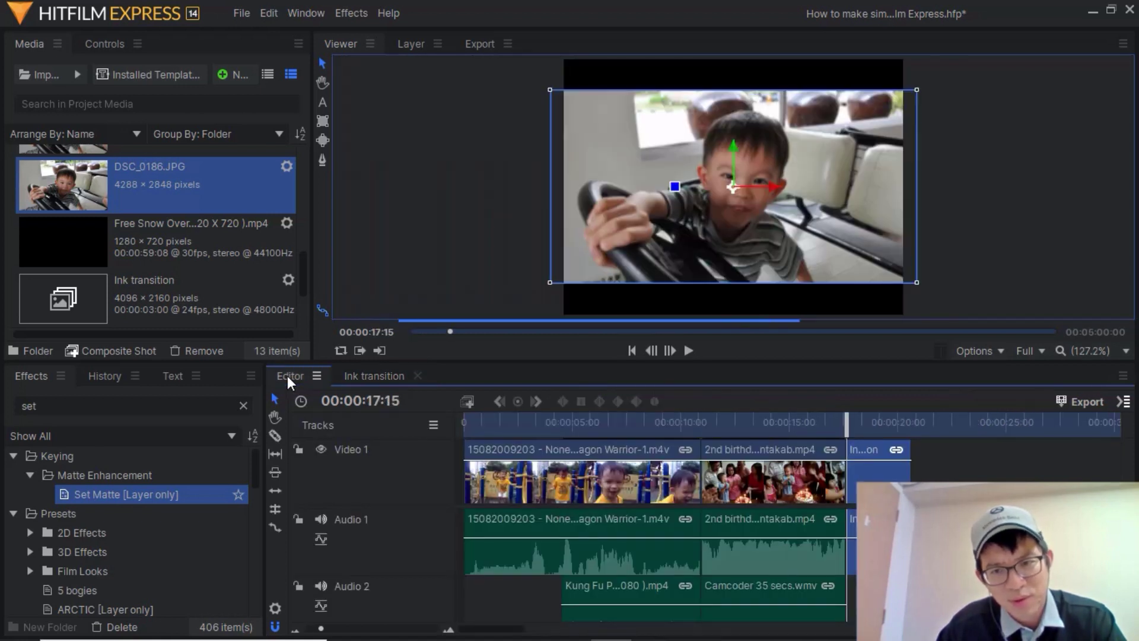
click(372, 376)
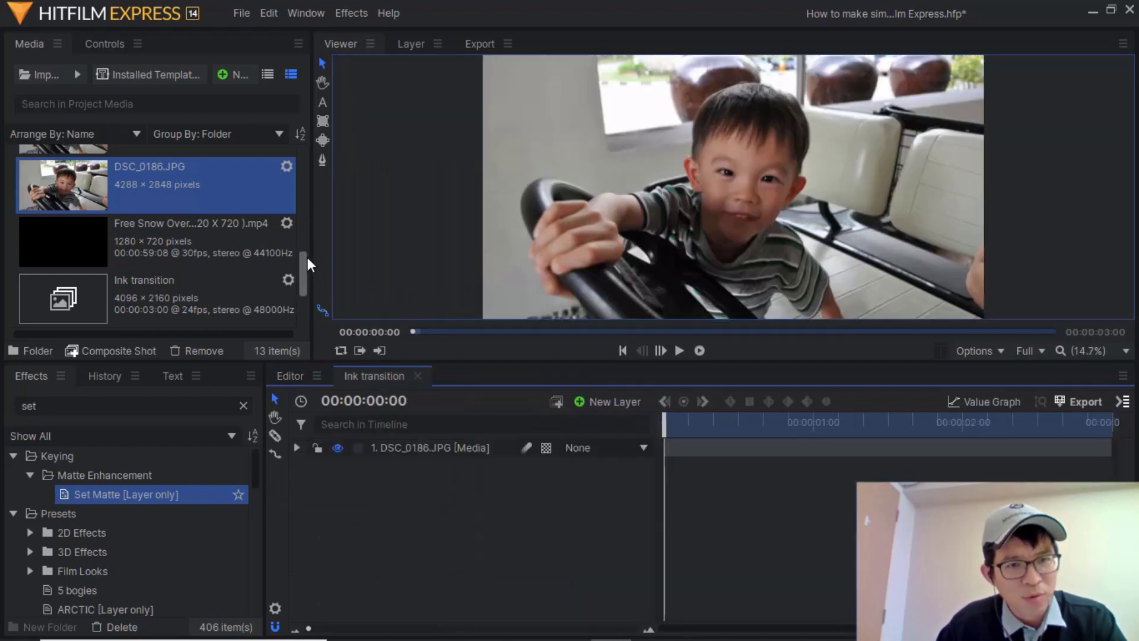
- Add Paint transition-2.mov above the photo in the Ink transition composite, then select the DSC_0186.JPG layer
scroll(306, 259, down, 2)
click(244, 305)
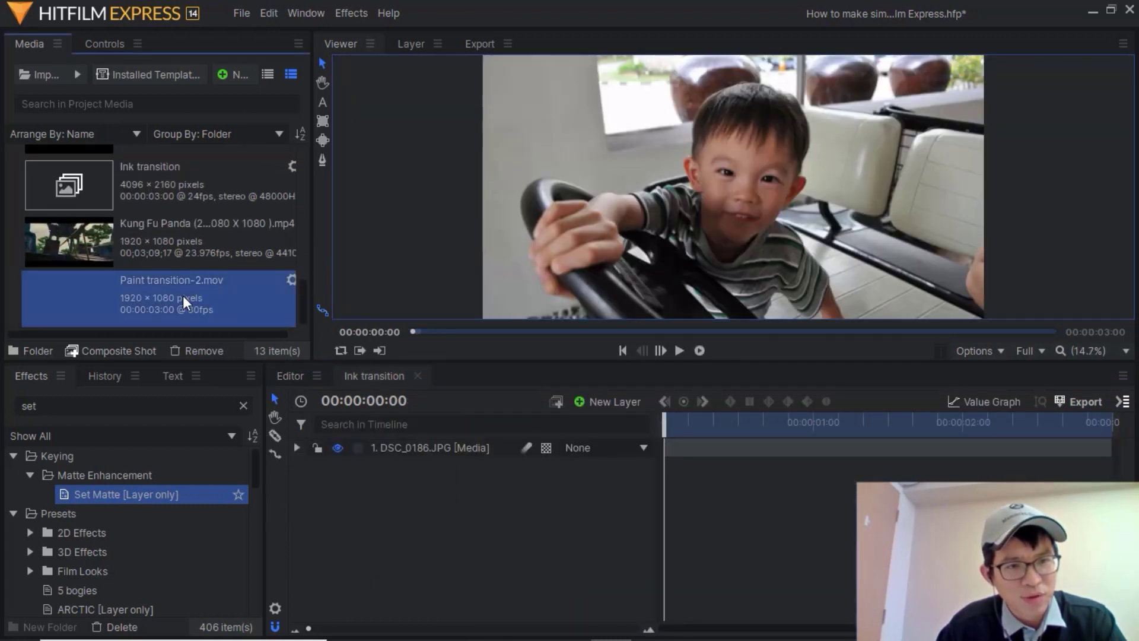
mouse_move(168, 292)
mouse_down()
mouse_move(358, 415)
mouse_move(366, 439)
mouse_up()
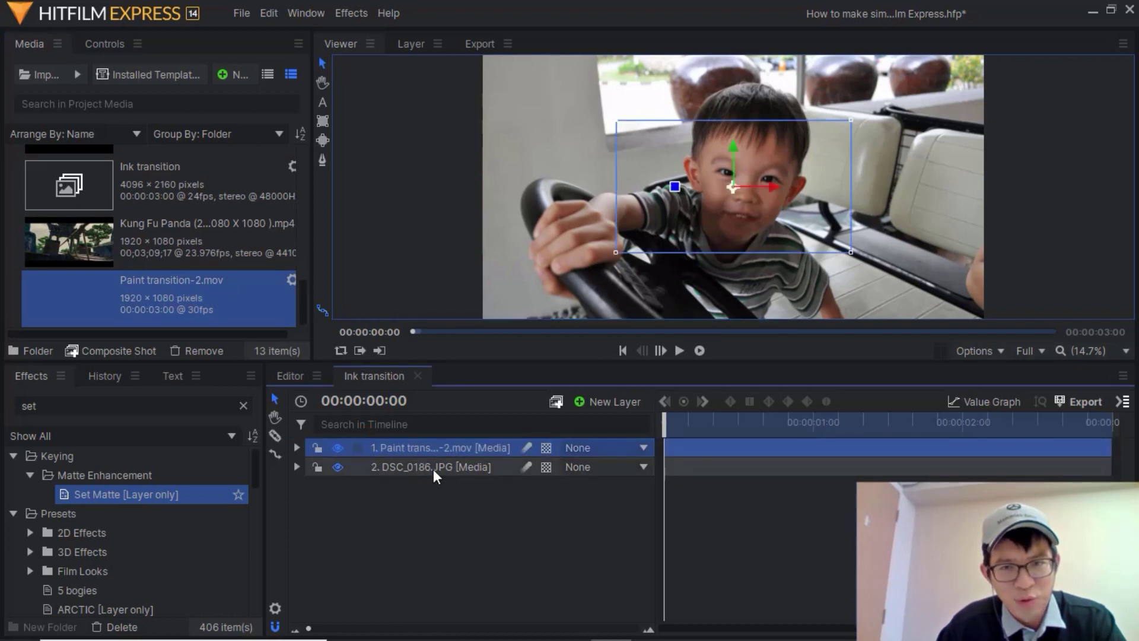
click(788, 468)
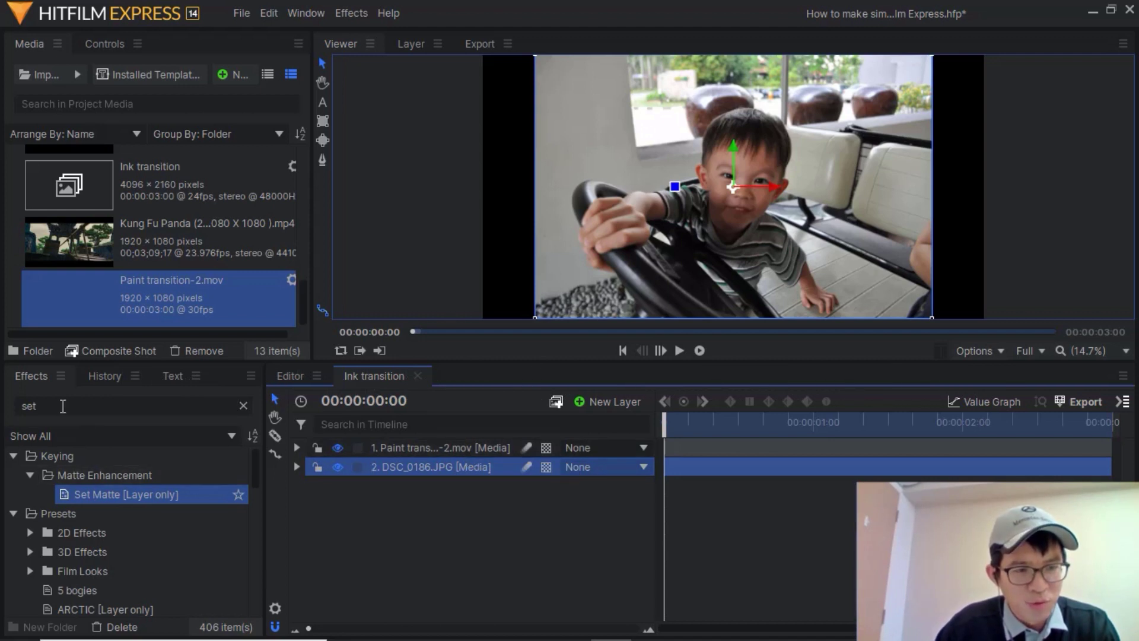
- Search Effects for 'set' and apply Set Matte to the DSC_0186.JPG layer
double_click(20, 403)
key(BackSpace)
text(set)
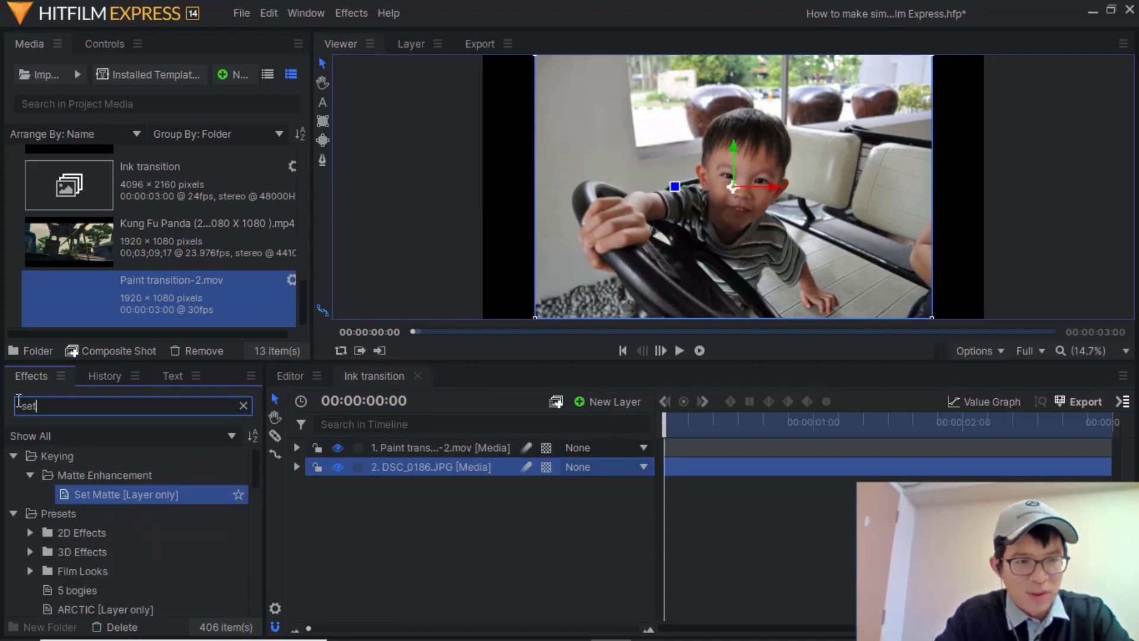
click(93, 496)
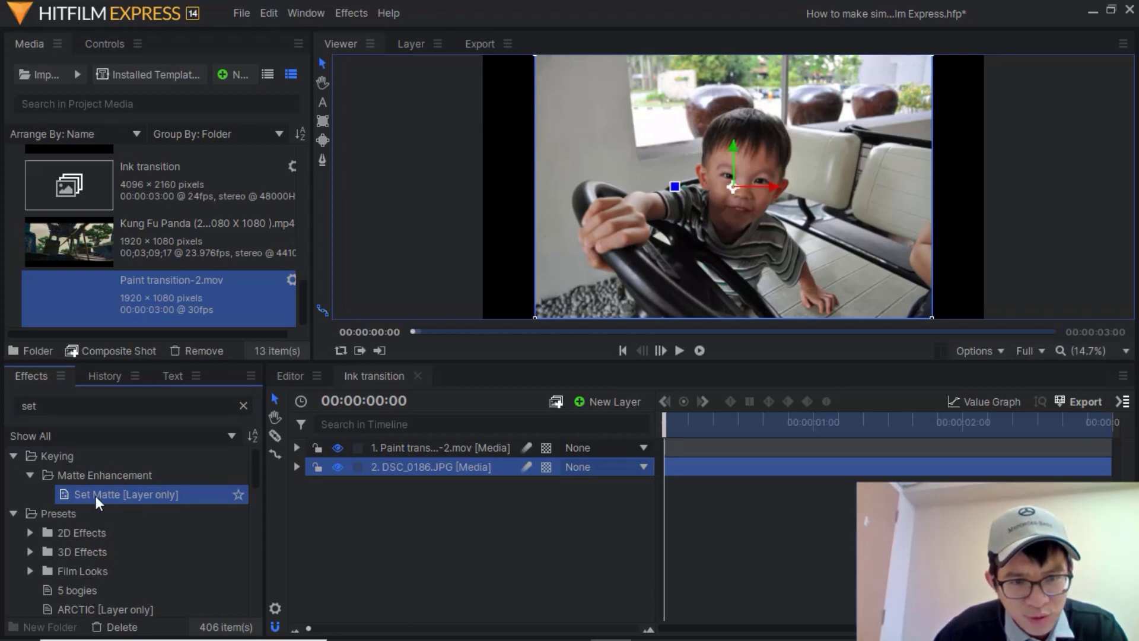
drag(95, 496, 389, 468)
- Set the matte source layer to Paint transition-2.mov, hide the paint layer, and play the result
click(328, 524)
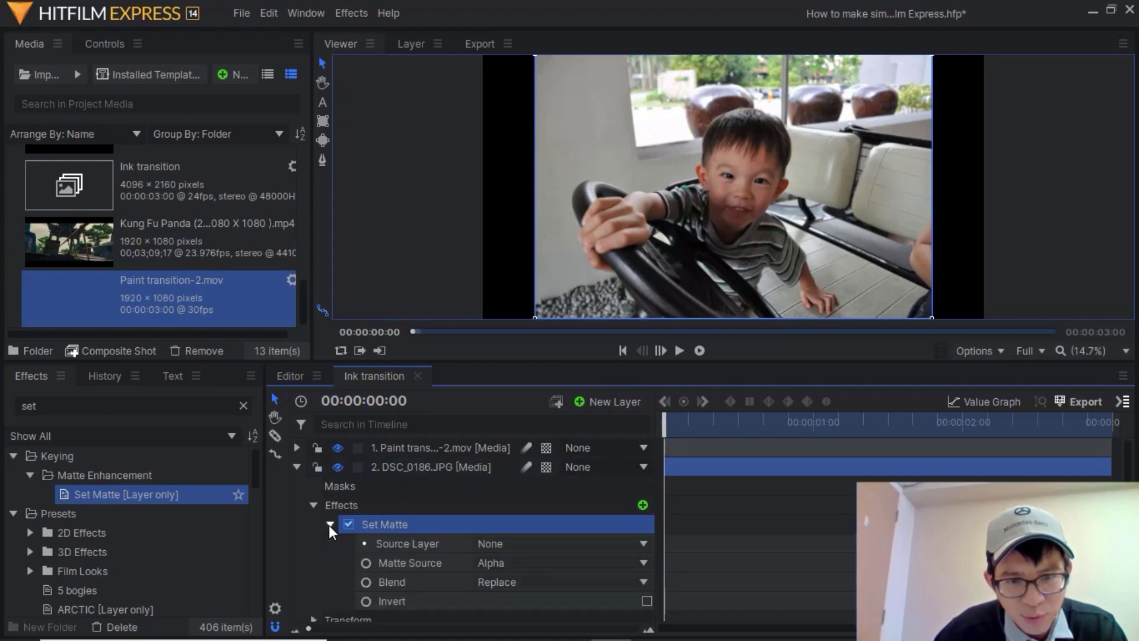
click(639, 539)
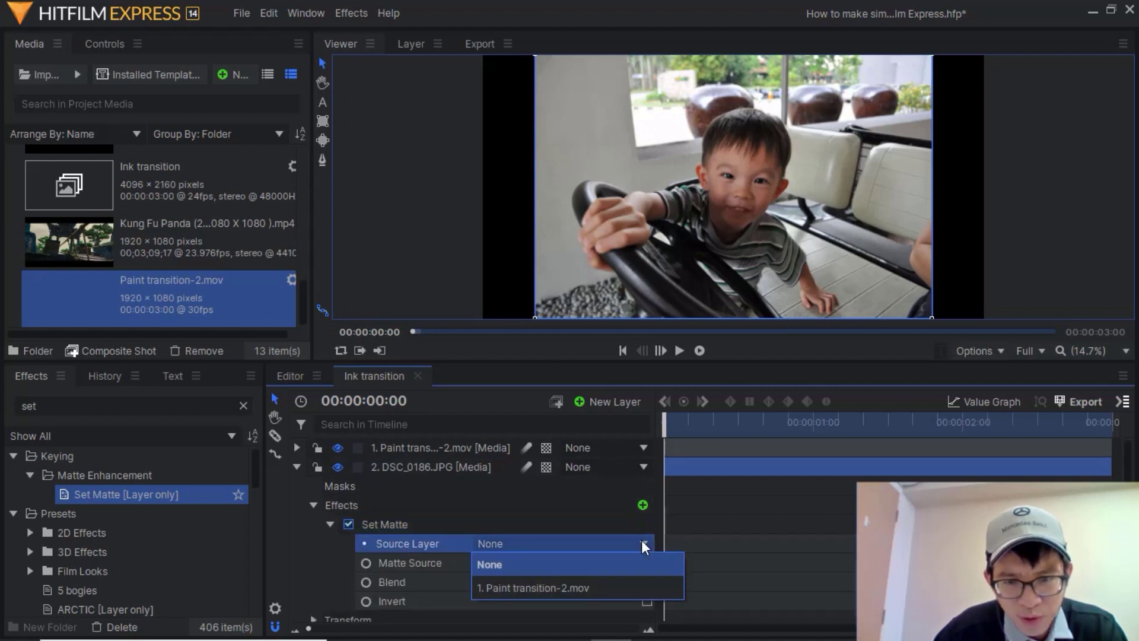
click(524, 588)
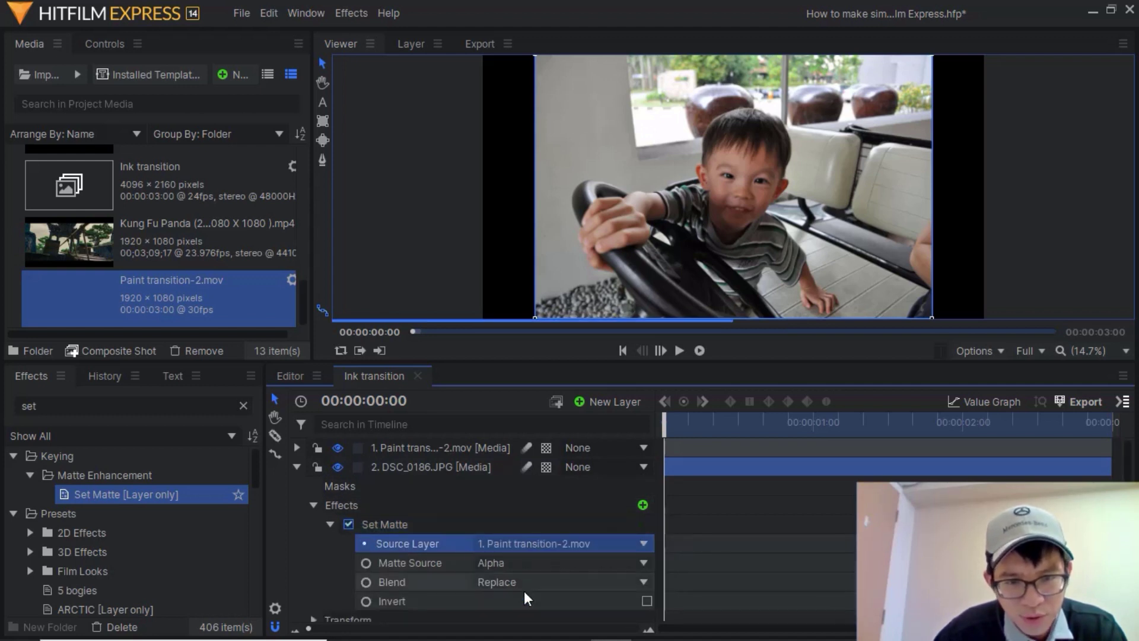
click(297, 467)
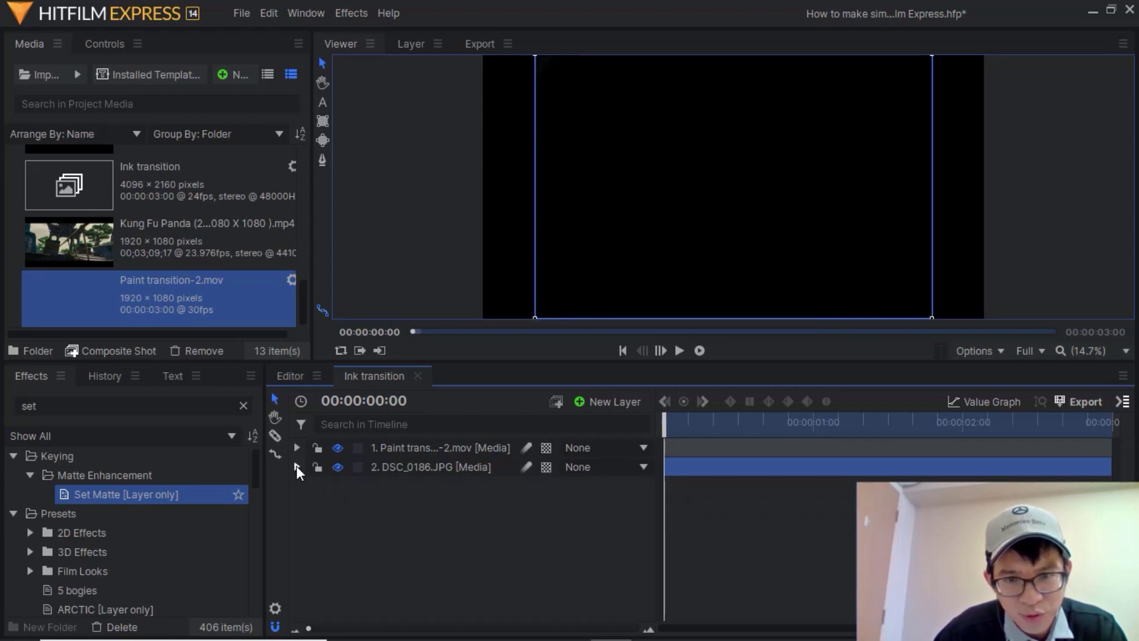
click(337, 447)
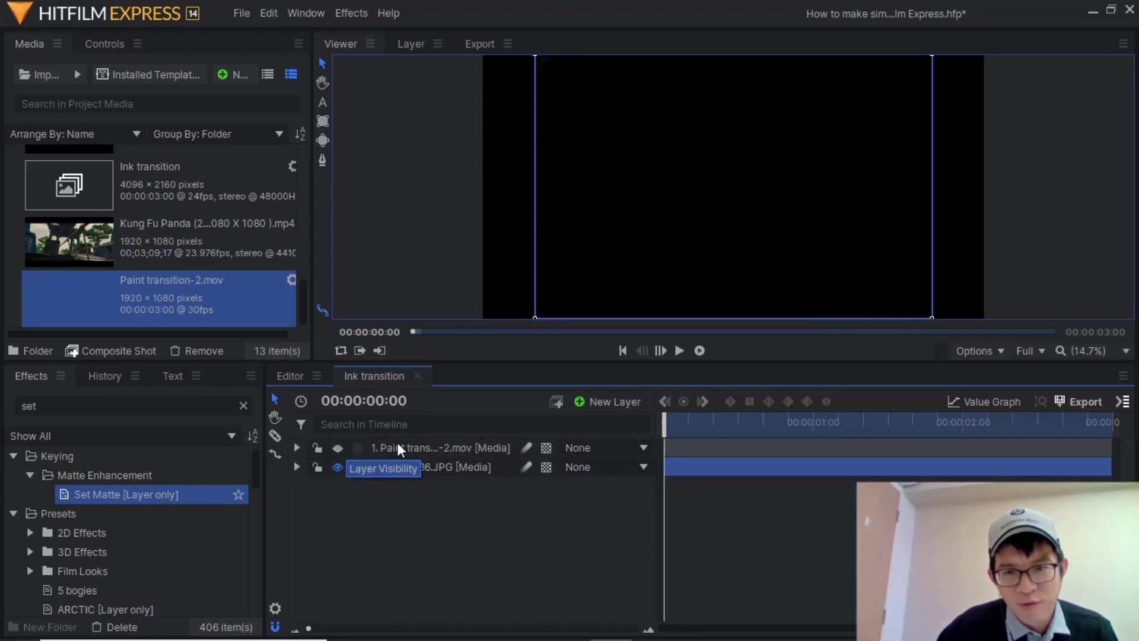
click(679, 350)
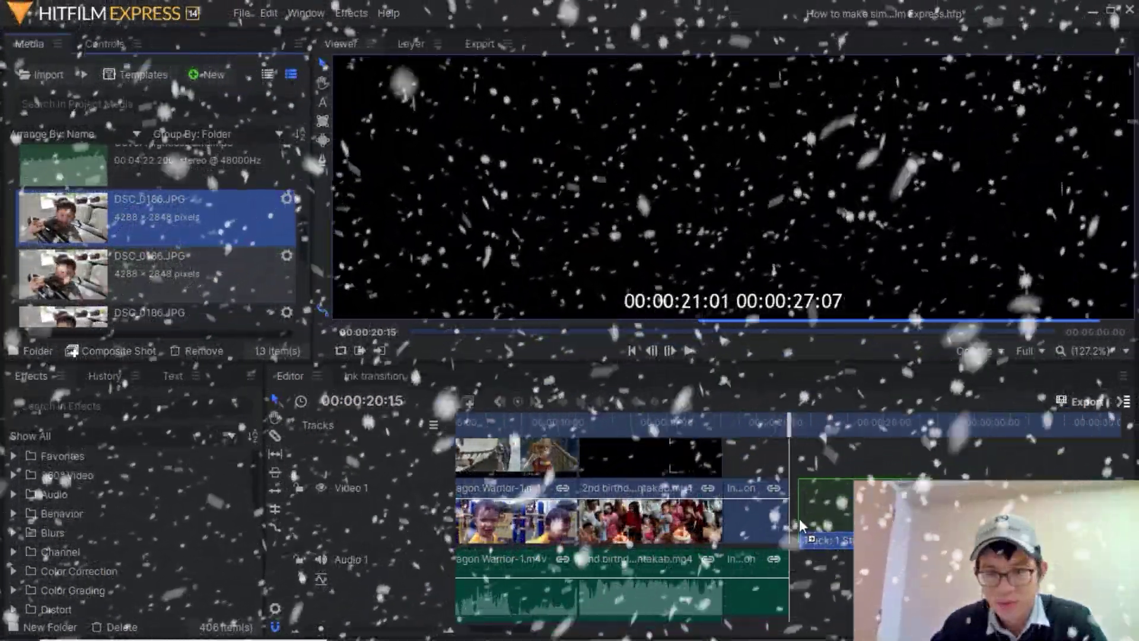
- Add the Free Snow Overlay clip to the timeline and adjust its Speed/Duration
scroll(300, 226, down, 3)
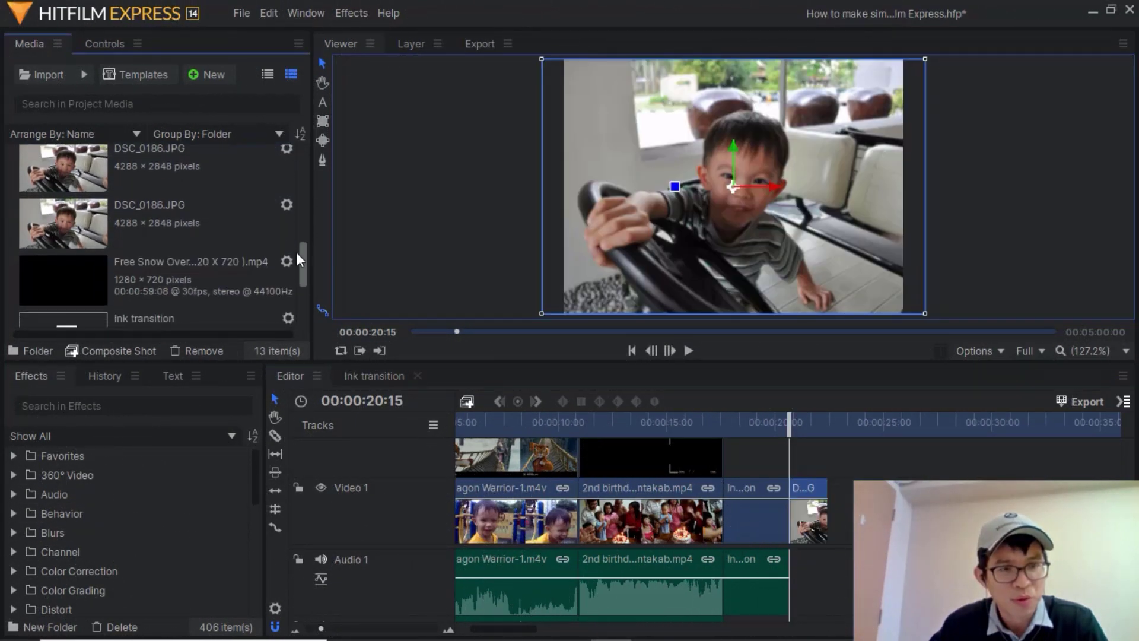
click(140, 234)
drag(140, 232, 839, 504)
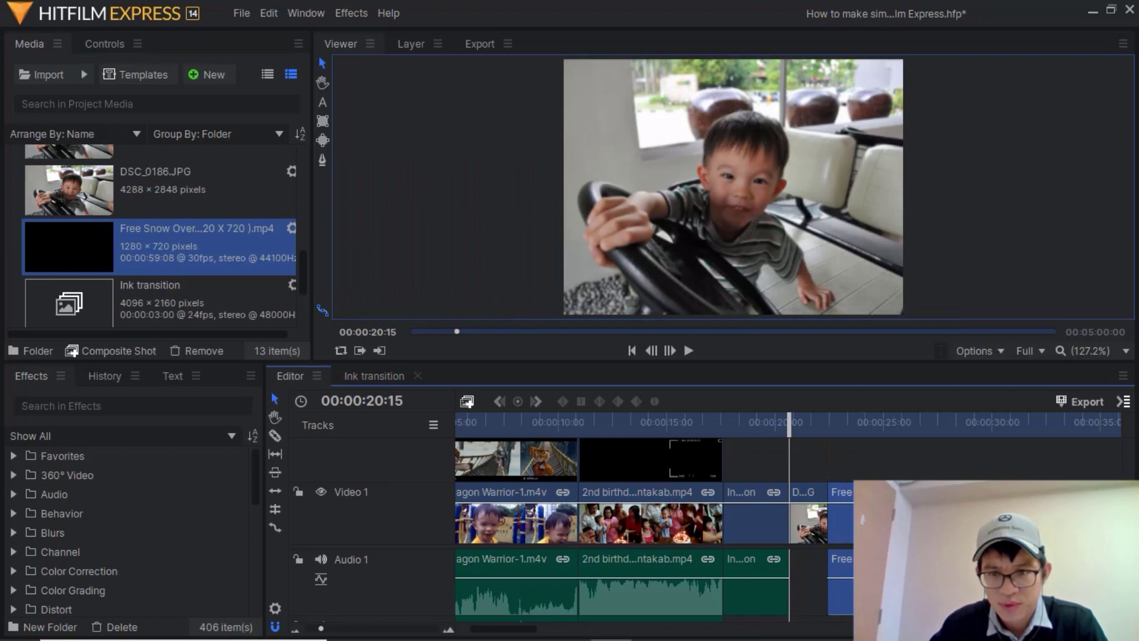
right_click(846, 515)
click(958, 85)
click(522, 285)
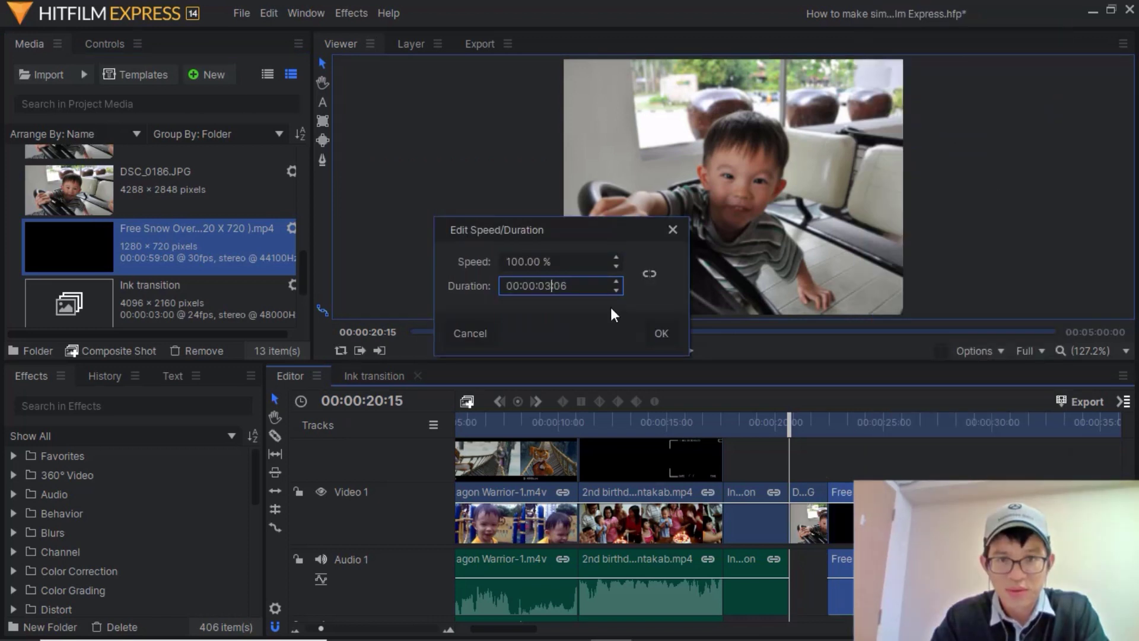
click(660, 333)
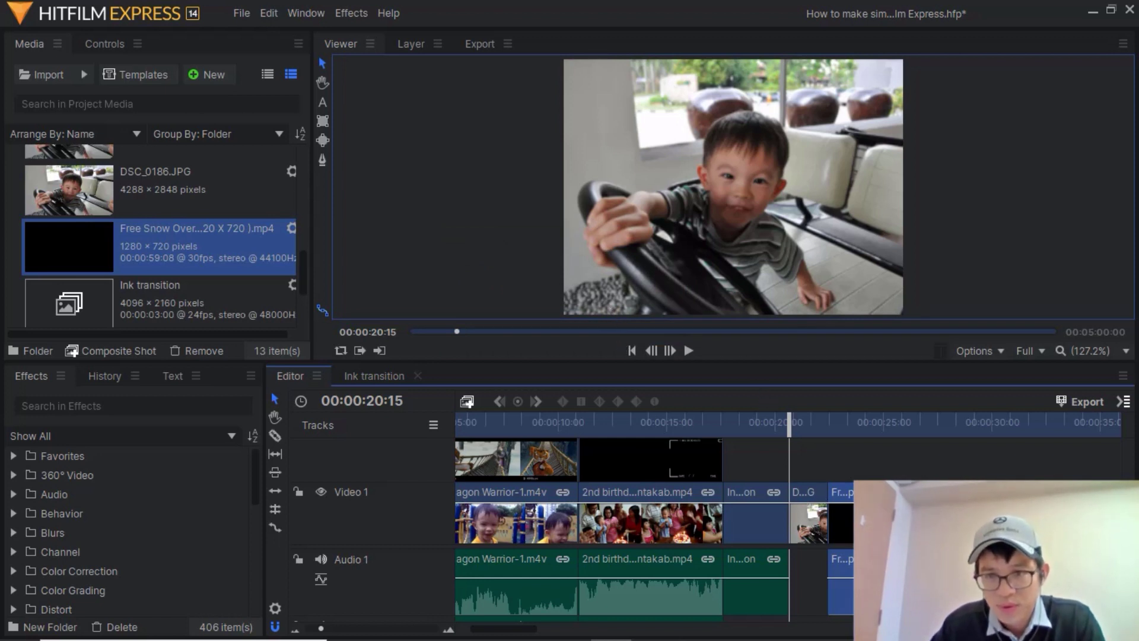
- Move the snow clip to the upper track at 19:04, blend it in Screen mode, and preview
drag(791, 417, 758, 426)
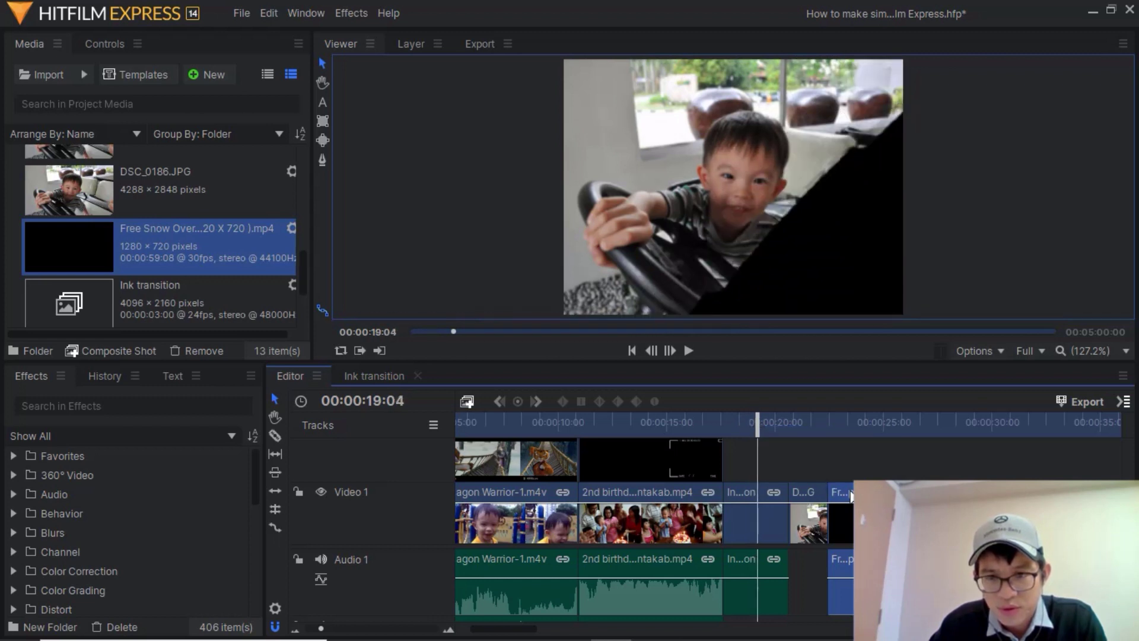
drag(851, 496, 779, 463)
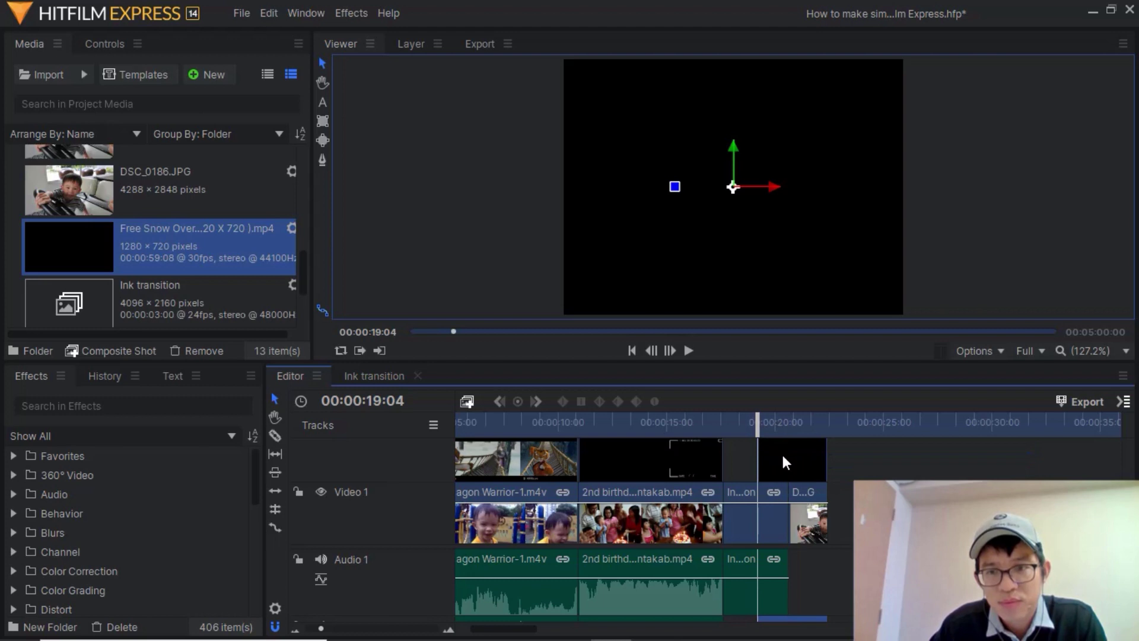
right_click(786, 462)
mouse_move(836, 10)
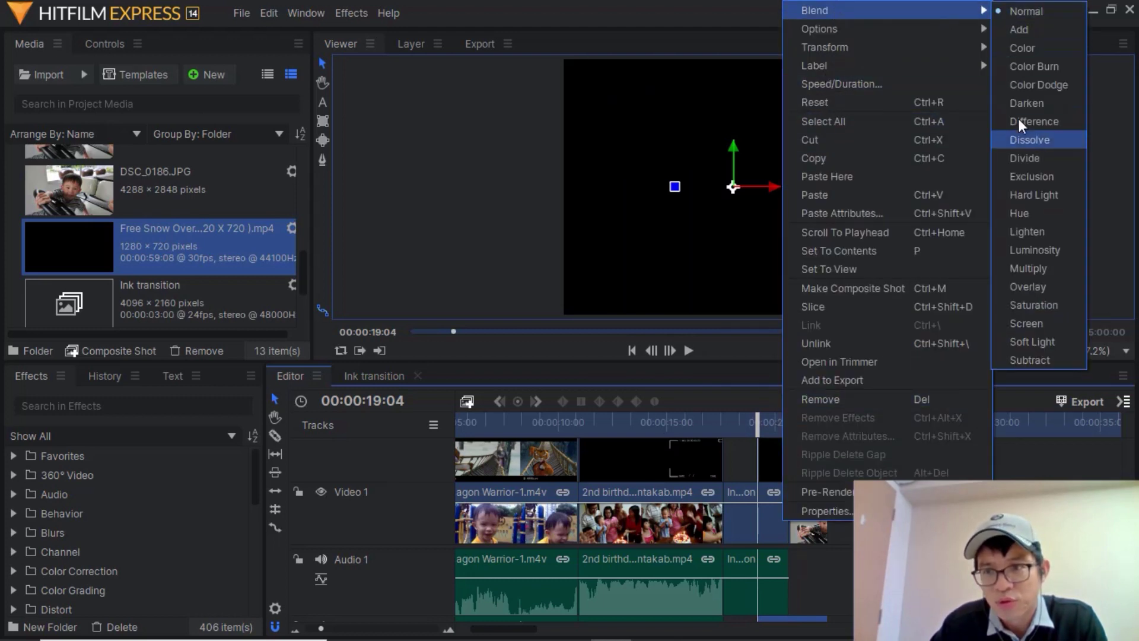
click(1026, 323)
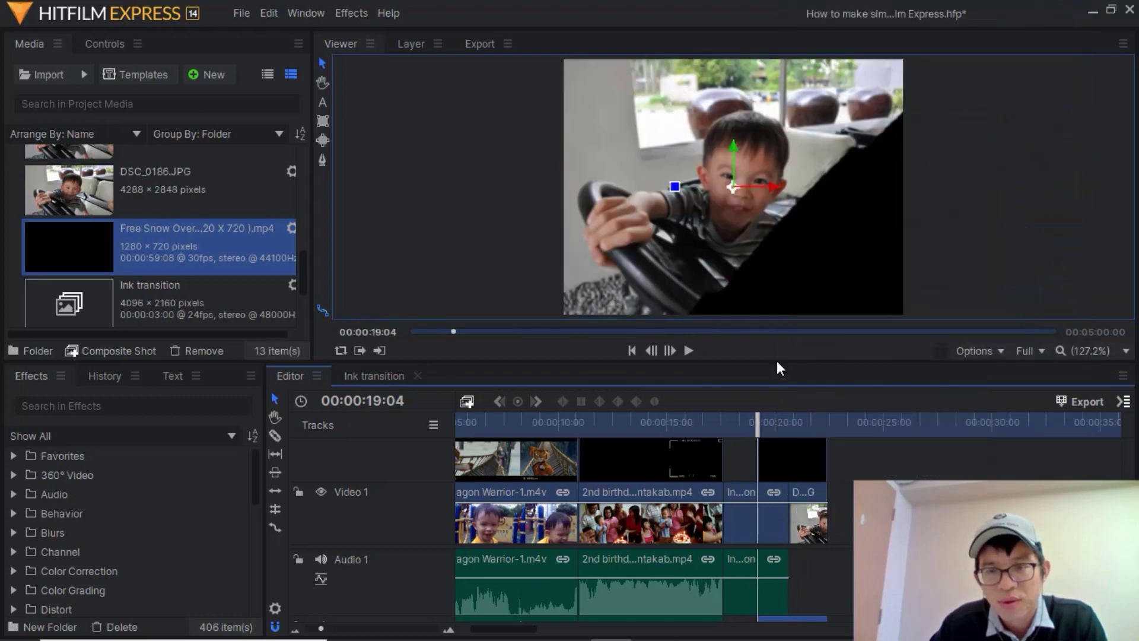
click(689, 350)
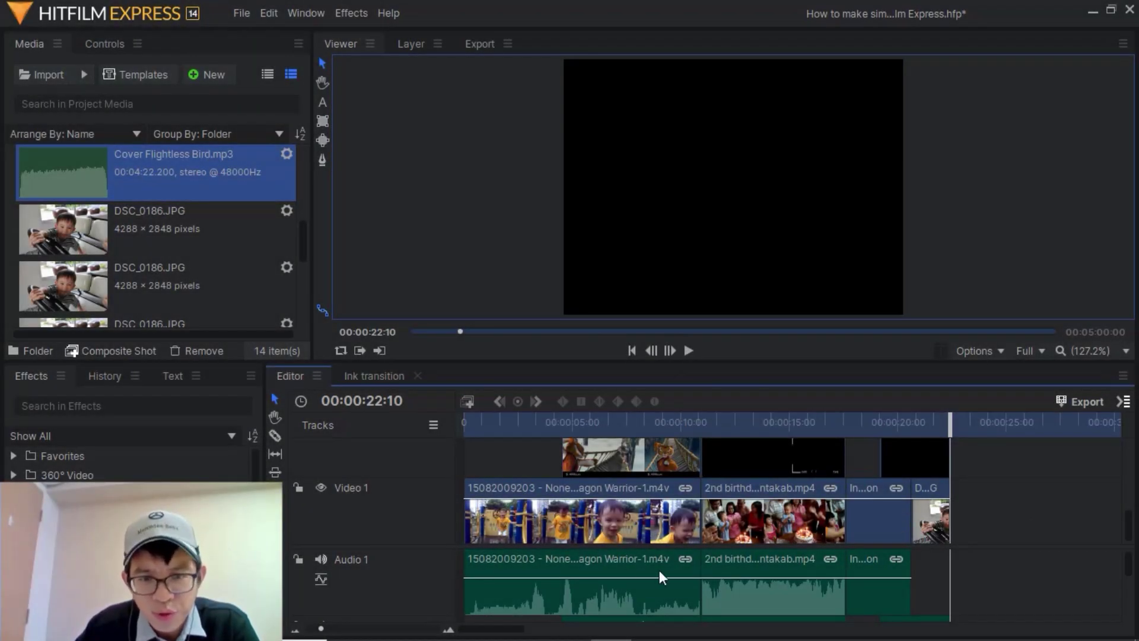
scroll(661, 576, down, 1)
- Insert a new Audio 3 track below Audio 2 and rename it 'Music'
scroll(660, 577, down, 1)
right_click(400, 592)
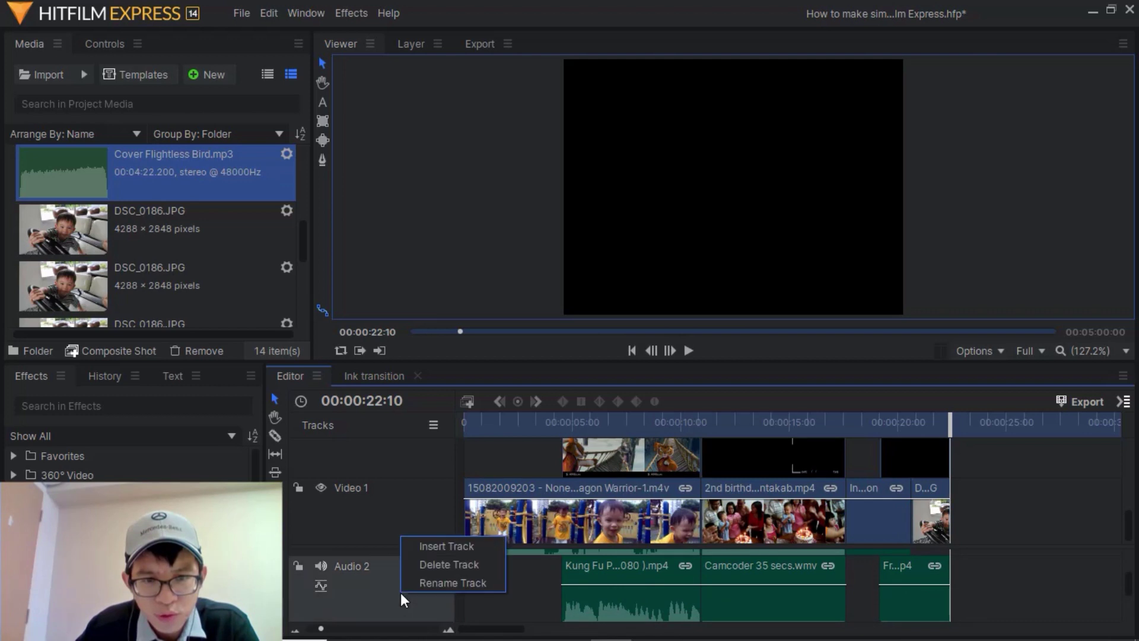
click(432, 548)
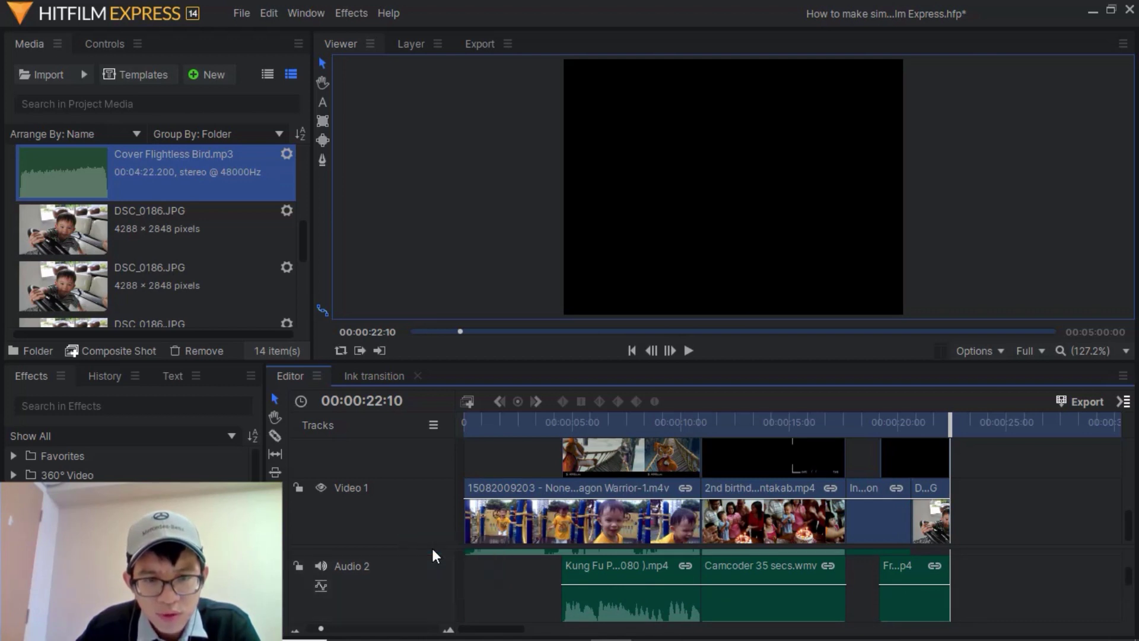
scroll(423, 557, down, 2)
right_click(388, 577)
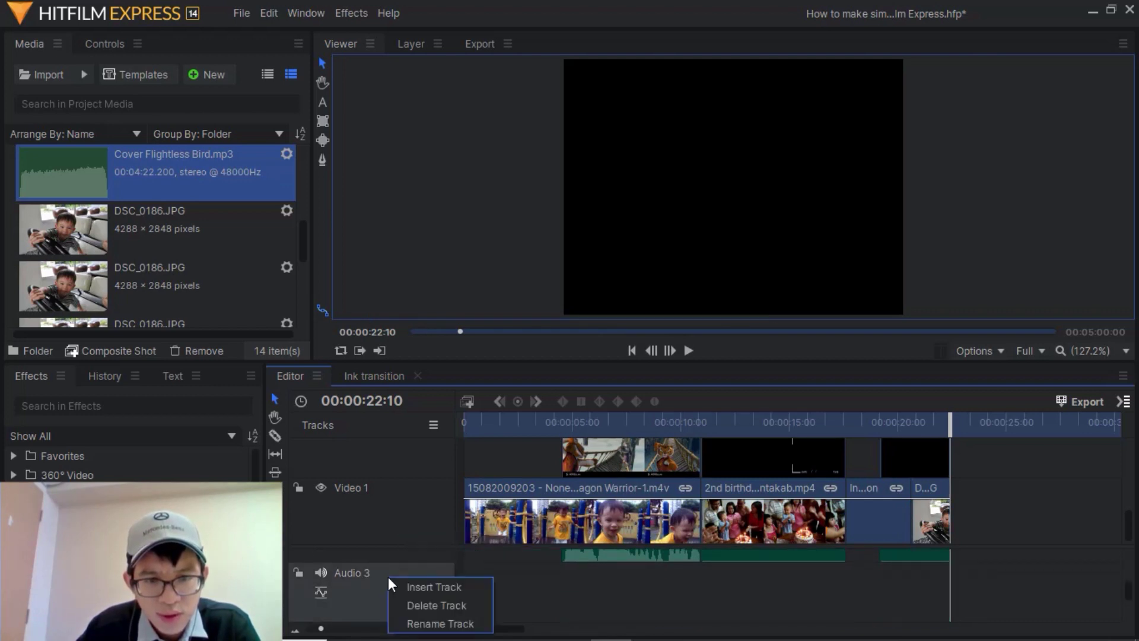
click(407, 622)
text(Music)
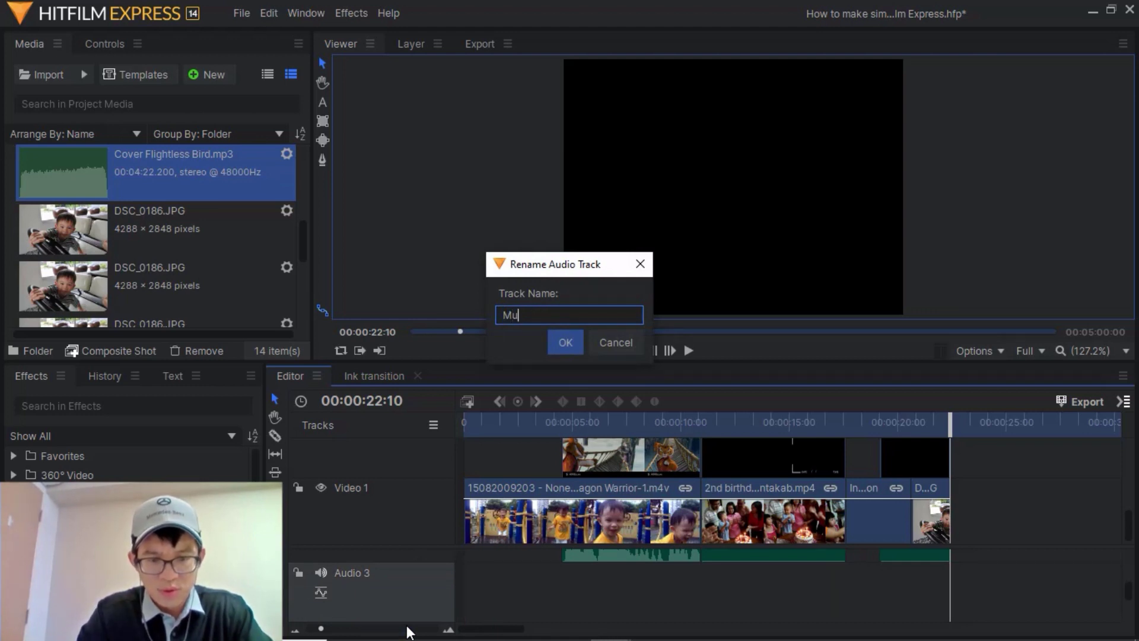
key(Return)
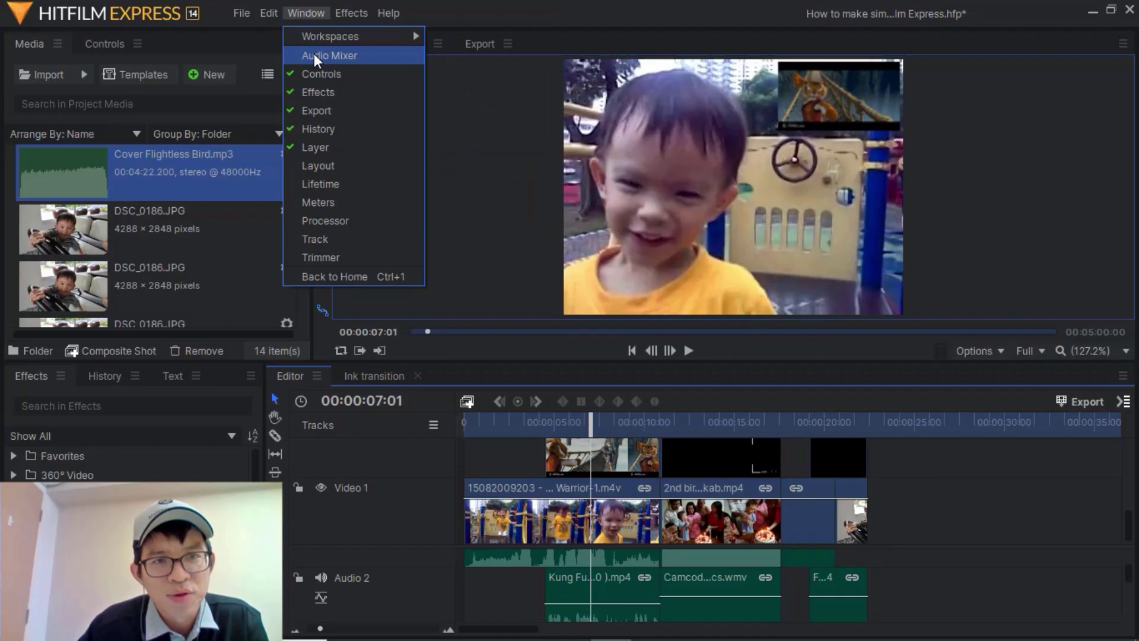
- Open the Audio Mixer, widen the timeline, and play from 08:09 to compare audio meters
click(314, 53)
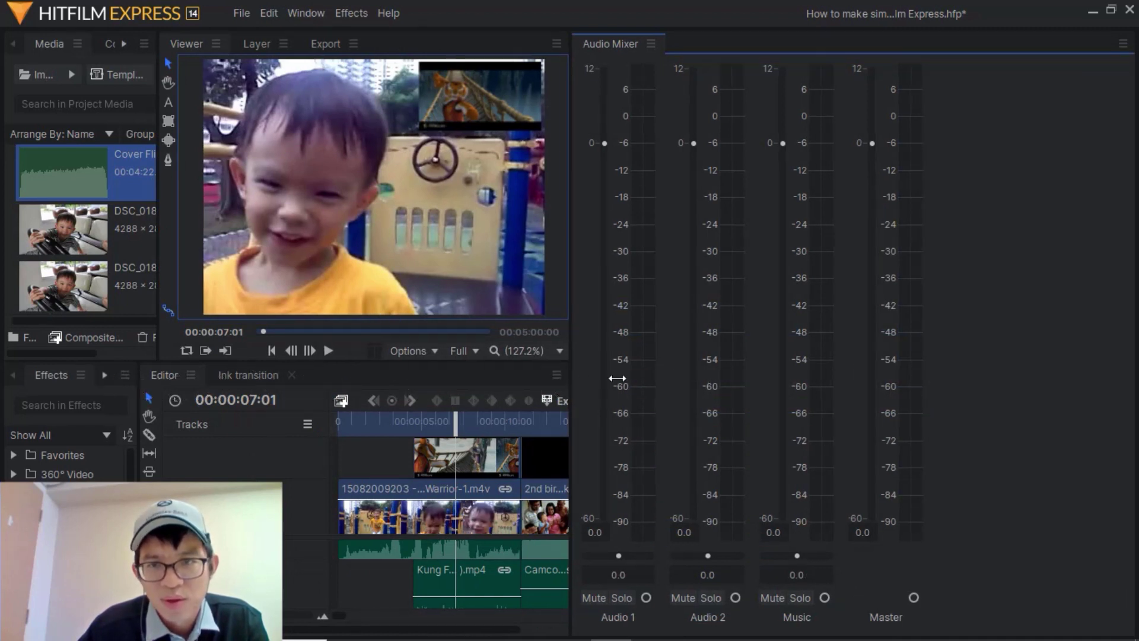
drag(568, 378, 857, 409)
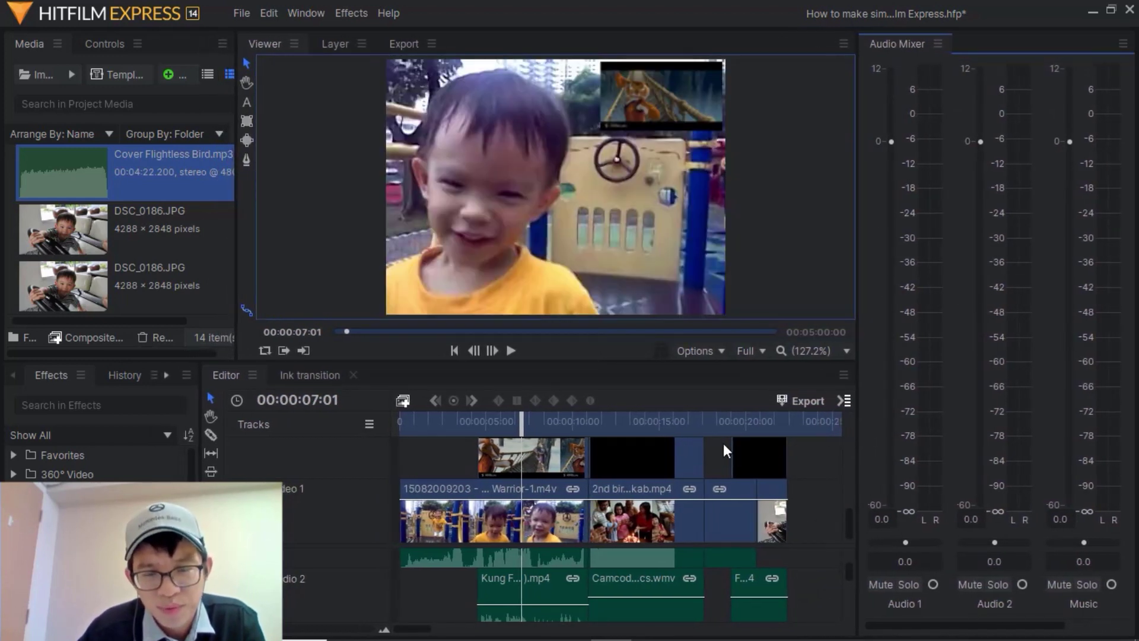
click(511, 351)
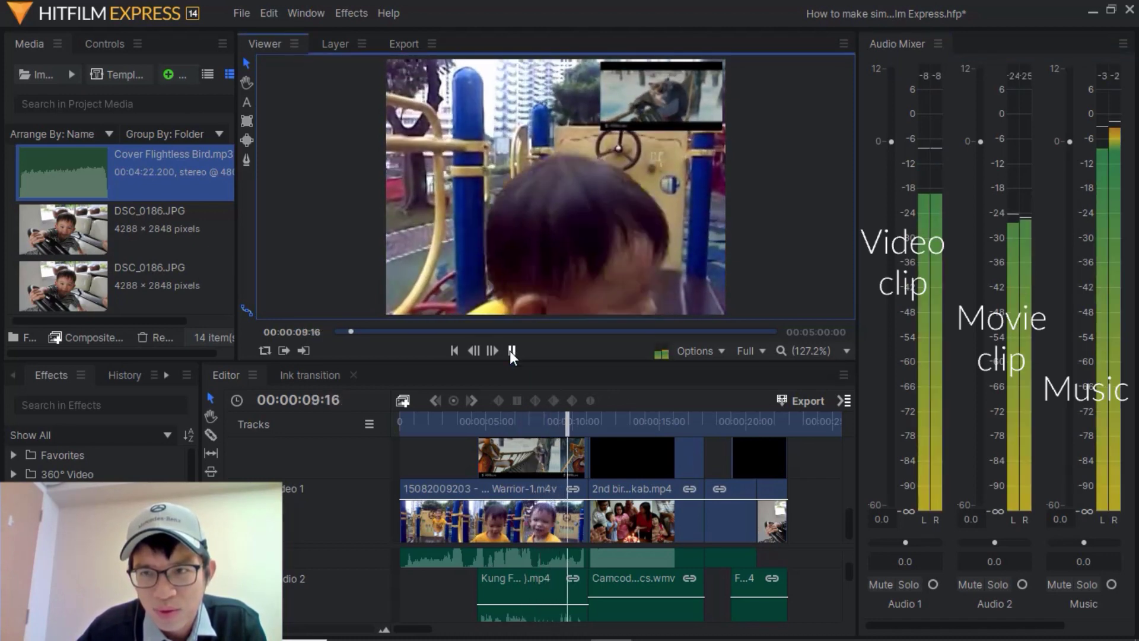
click(511, 350)
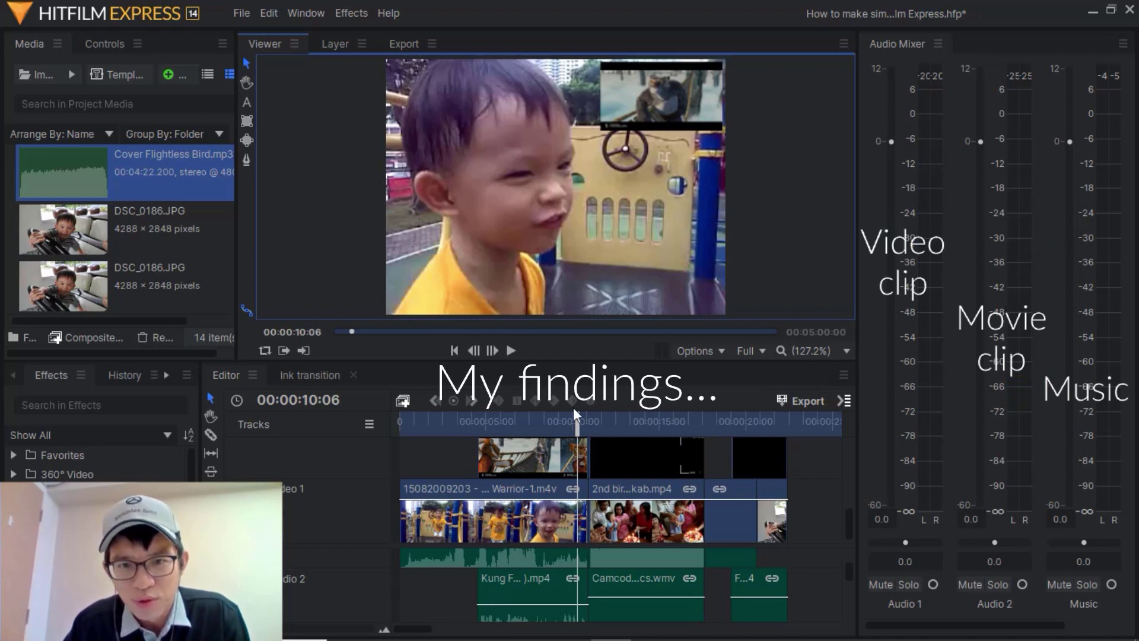
drag(574, 413, 544, 415)
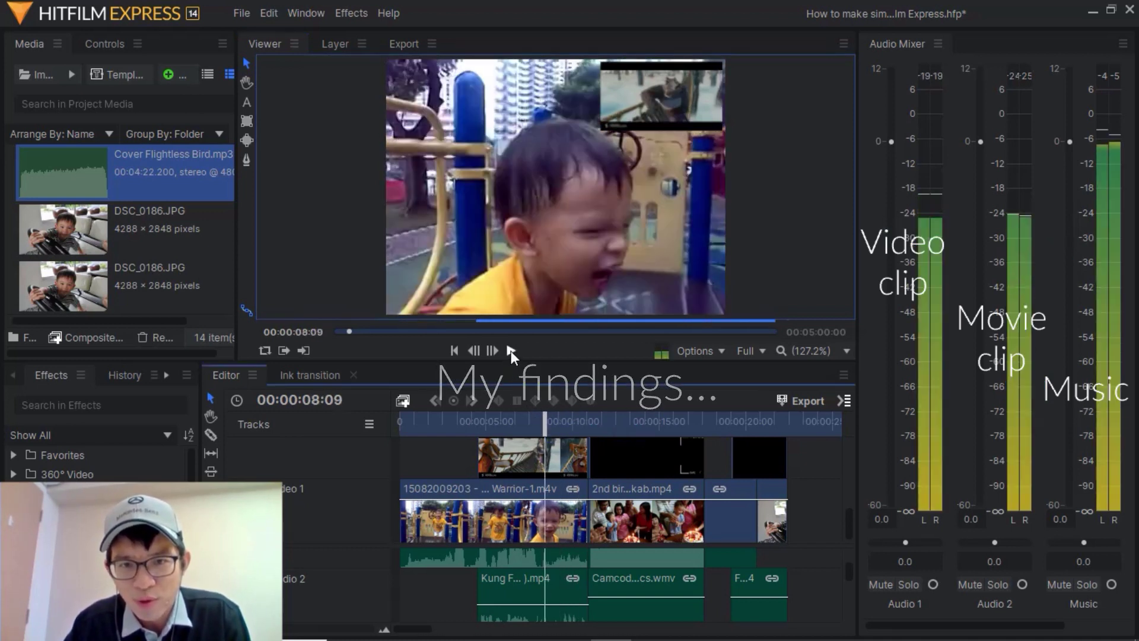
click(510, 351)
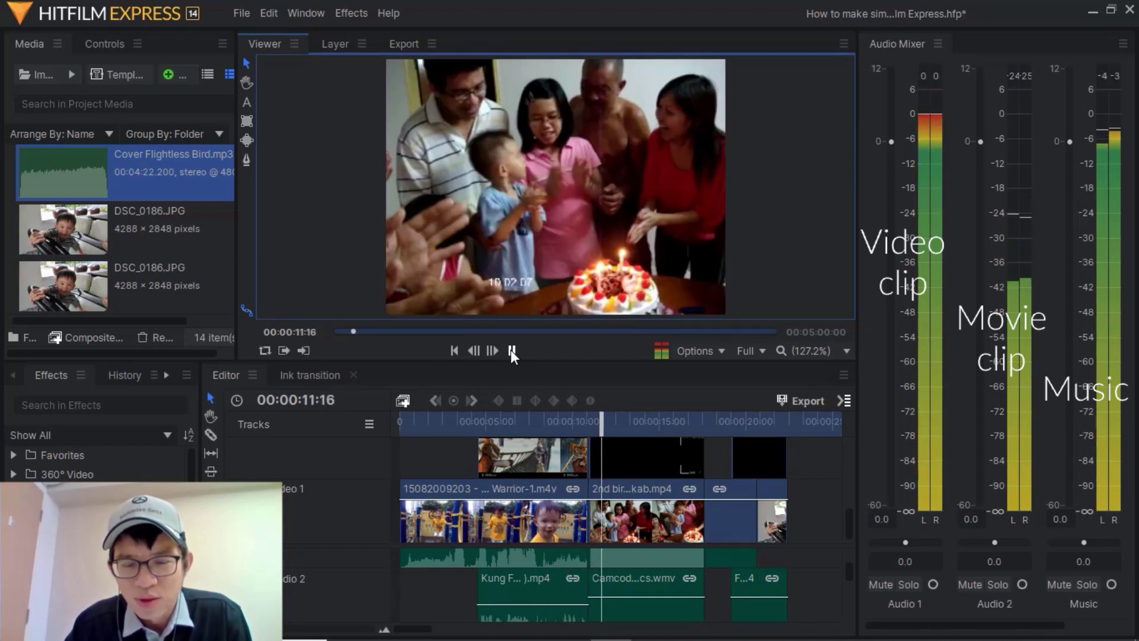
key(space)
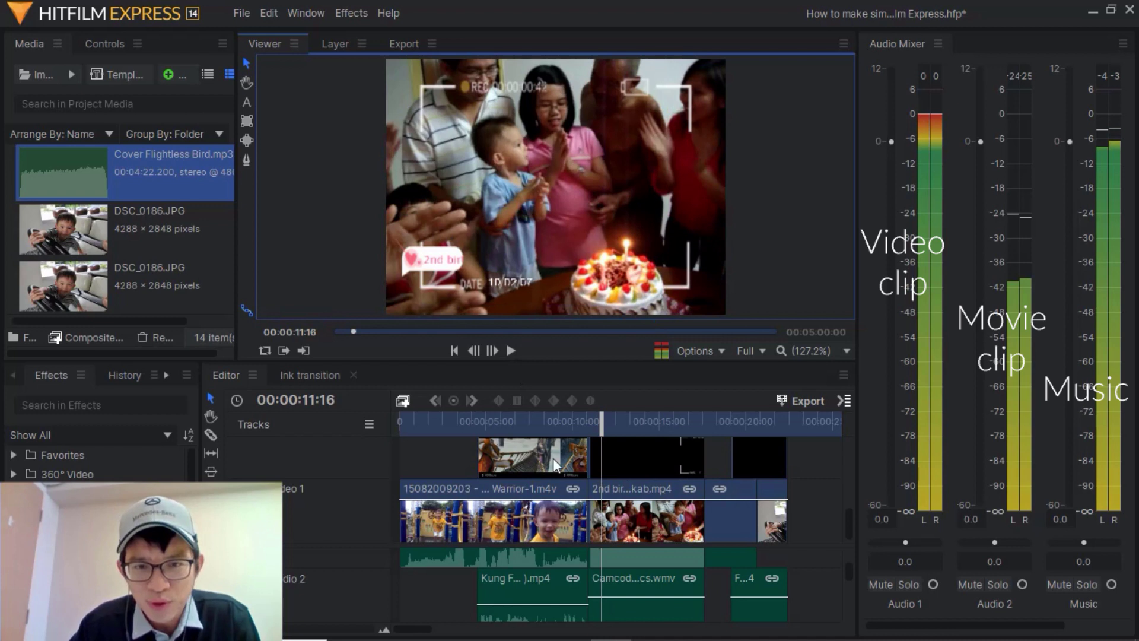
key(Up)
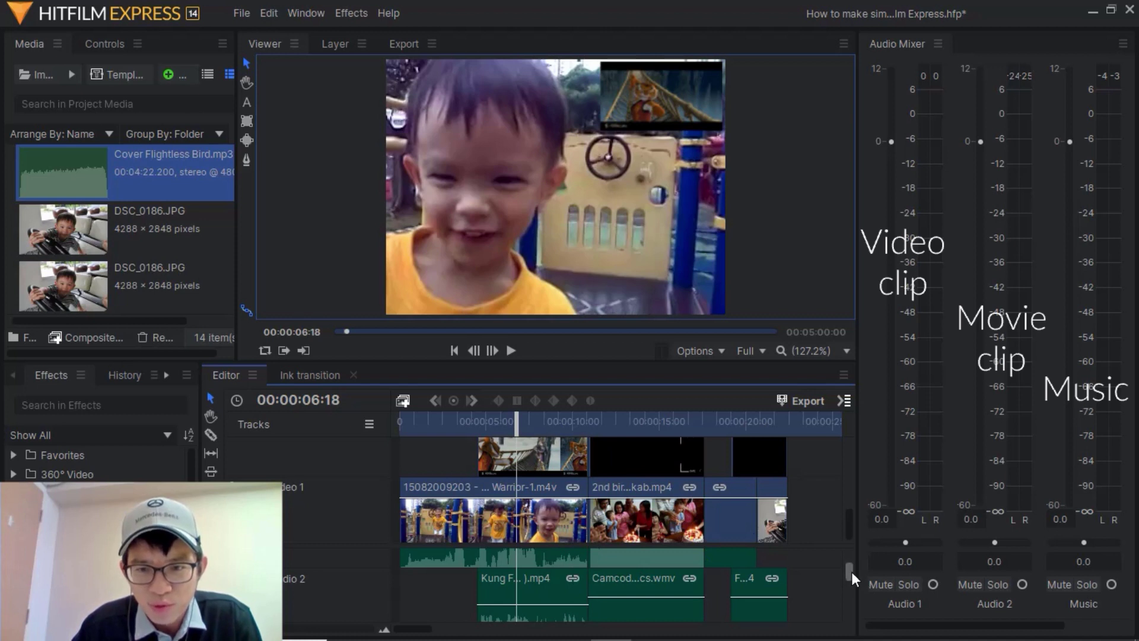
- Drag the Music track's level line down to about -5.33 and replay from 4:15
drag(850, 573, 849, 589)
drag(558, 590, 558, 605)
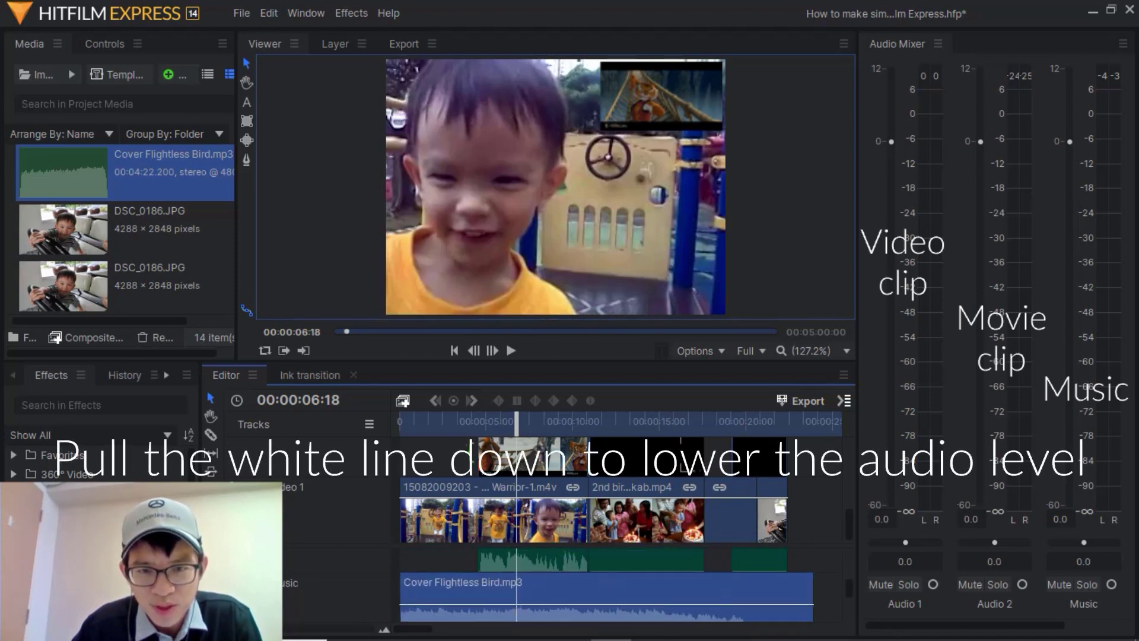
click(481, 429)
click(512, 350)
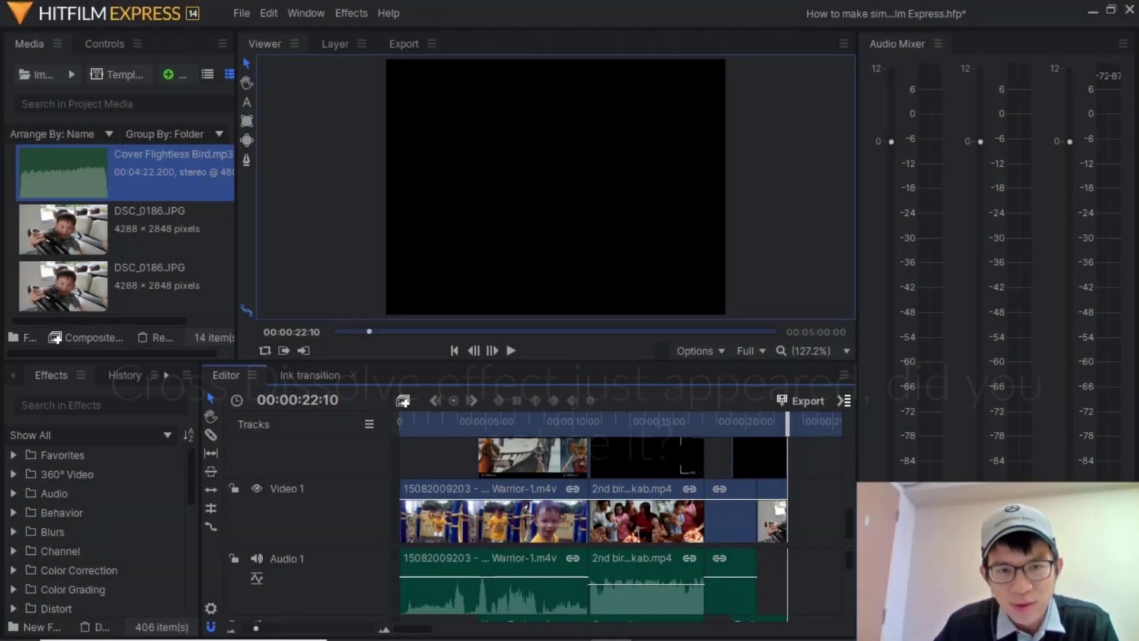
- Place a Cross Dissolve at the start of the first Video 1 clip and preview the fade-in
click(429, 422)
drag(432, 421, 395, 424)
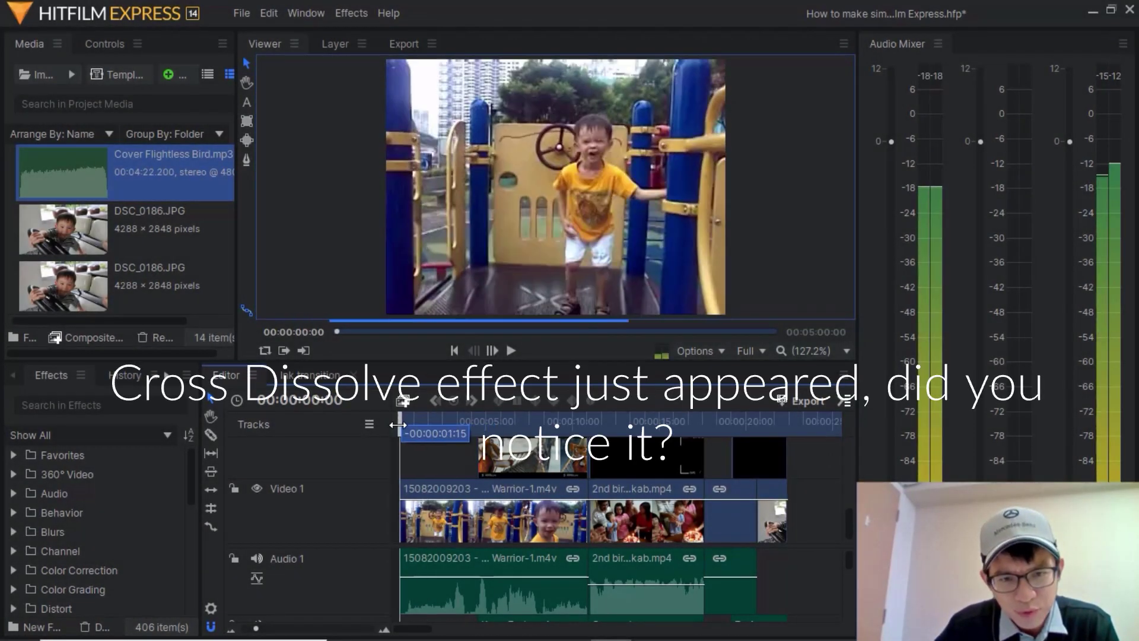
click(193, 468)
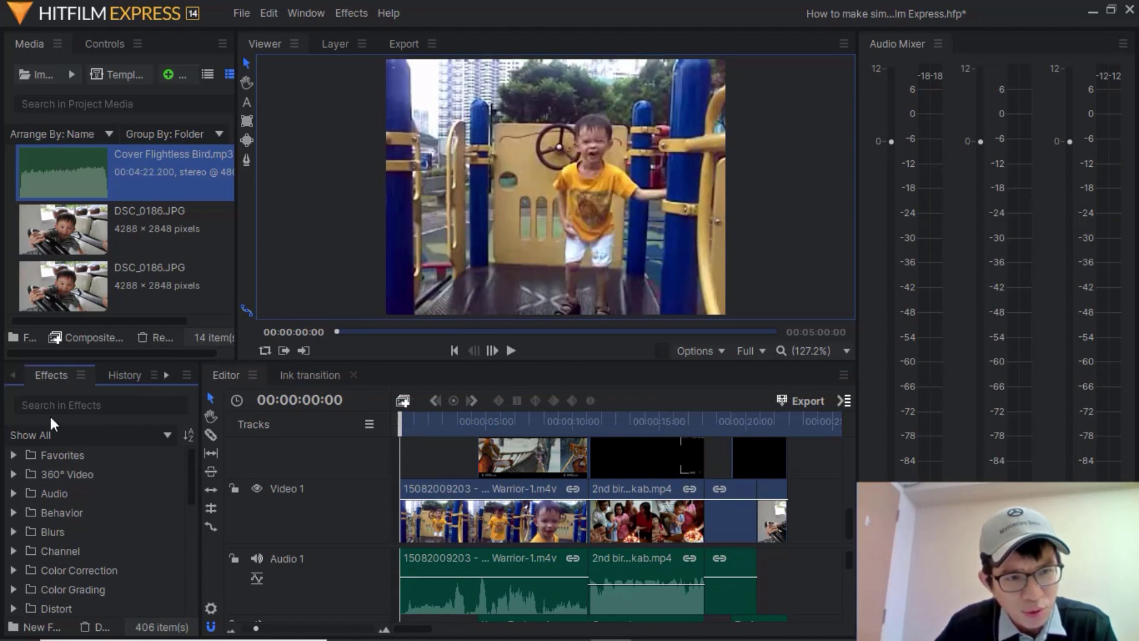
drag(188, 460, 184, 580)
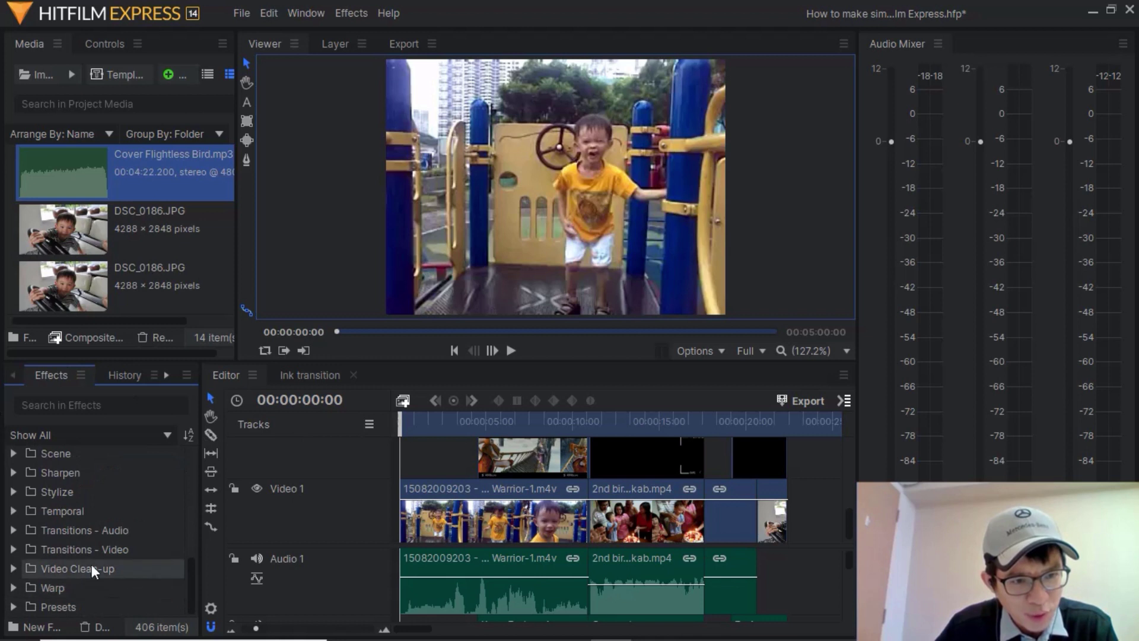
click(13, 548)
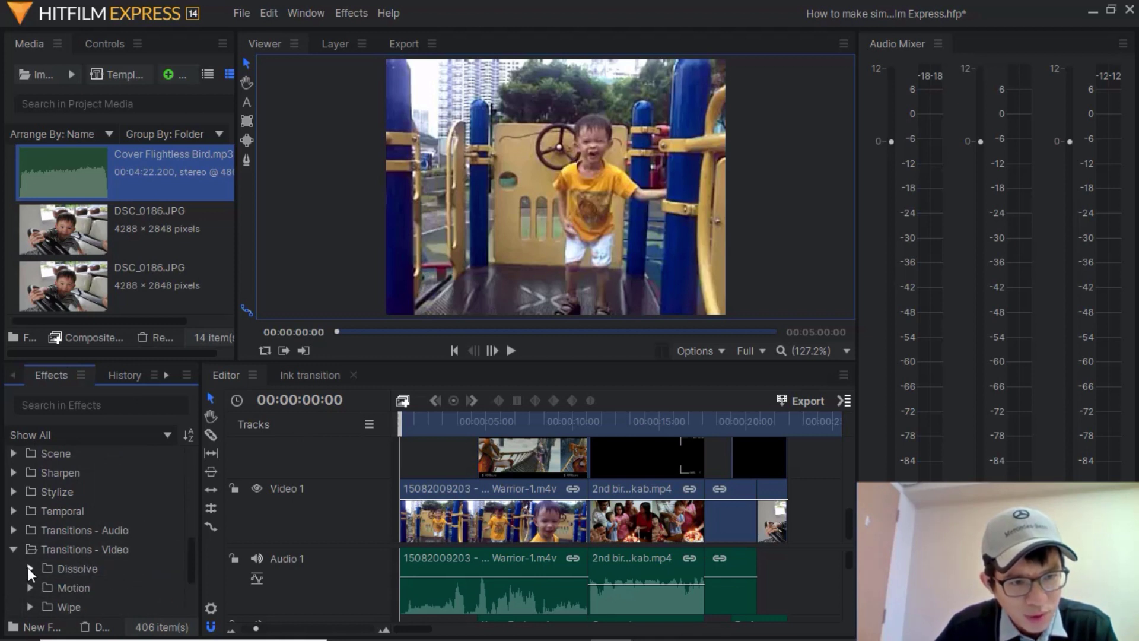
click(28, 567)
scroll(116, 545, down, 1)
click(115, 552)
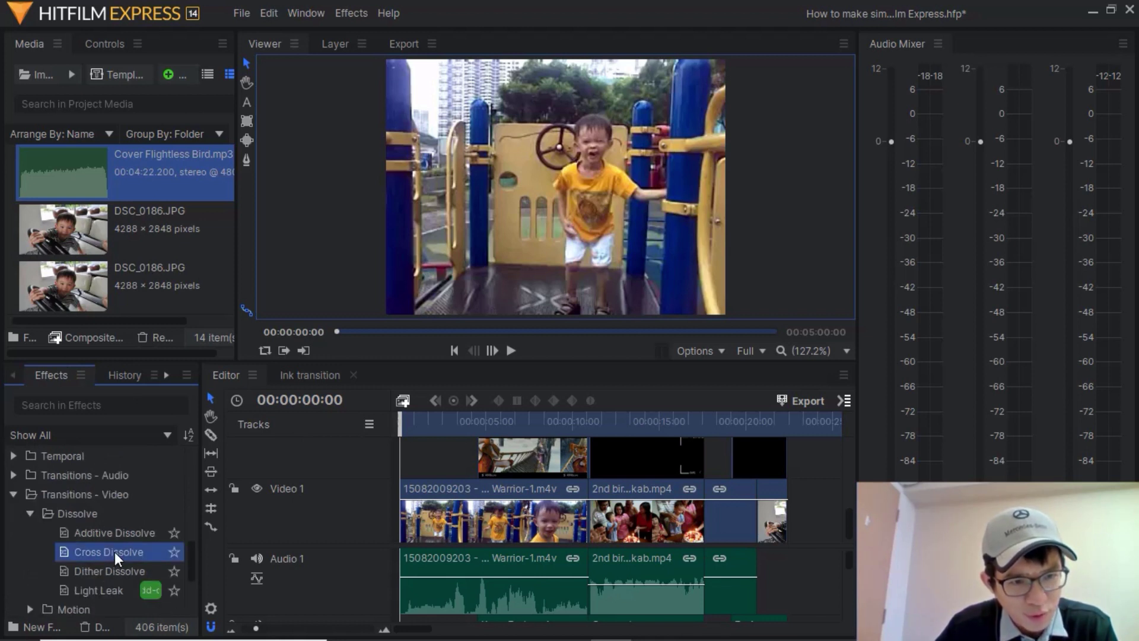
drag(101, 553, 324, 537)
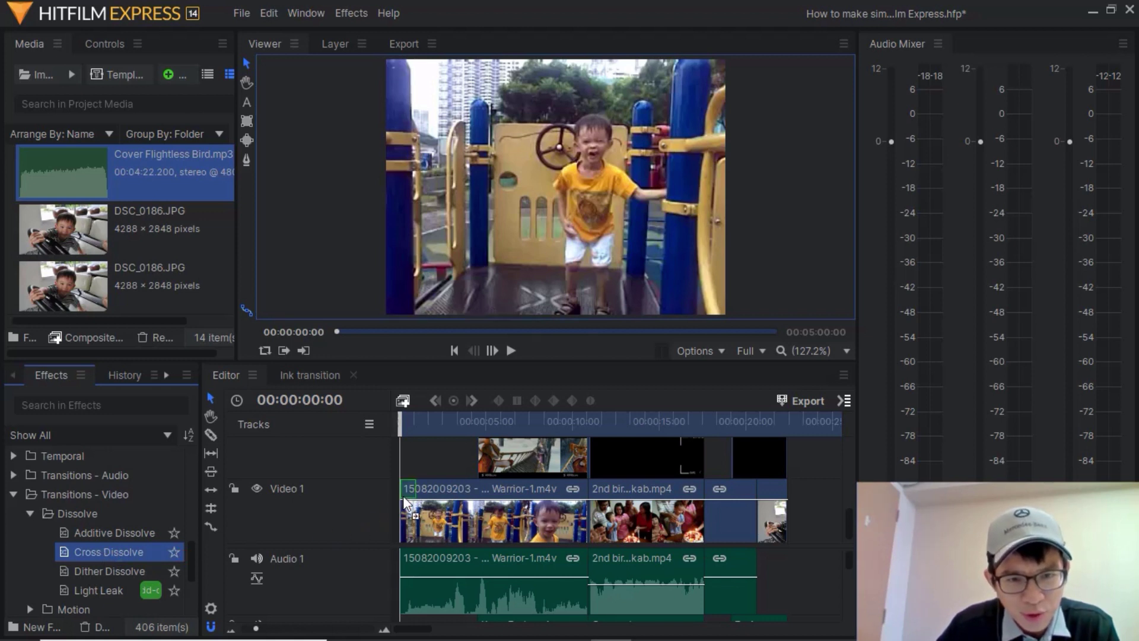
drag(404, 495, 403, 496)
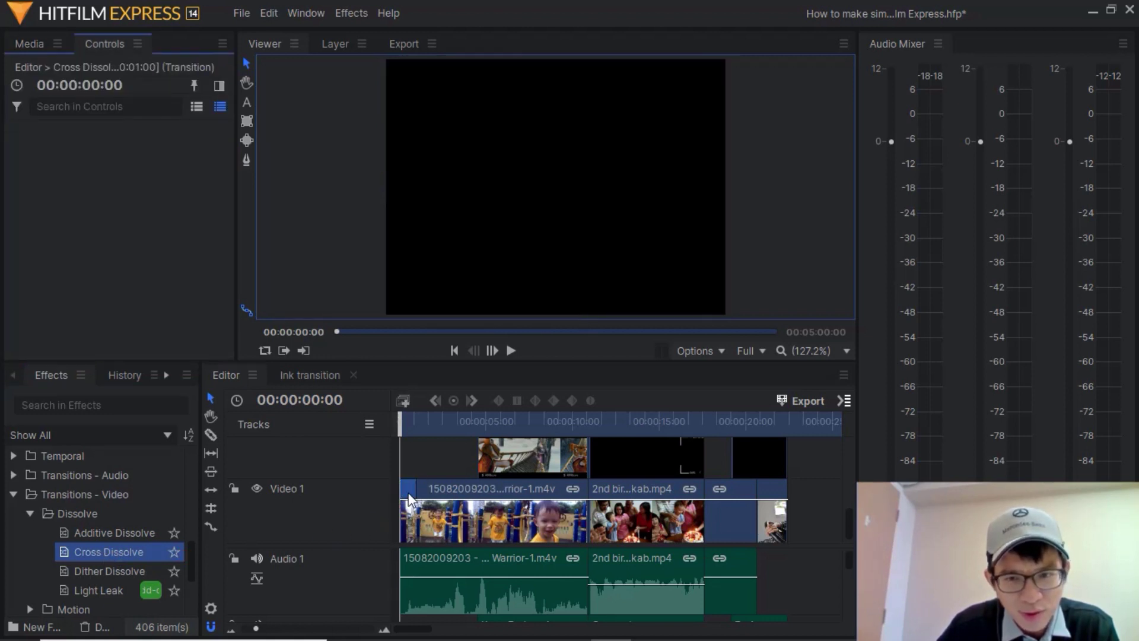
click(511, 351)
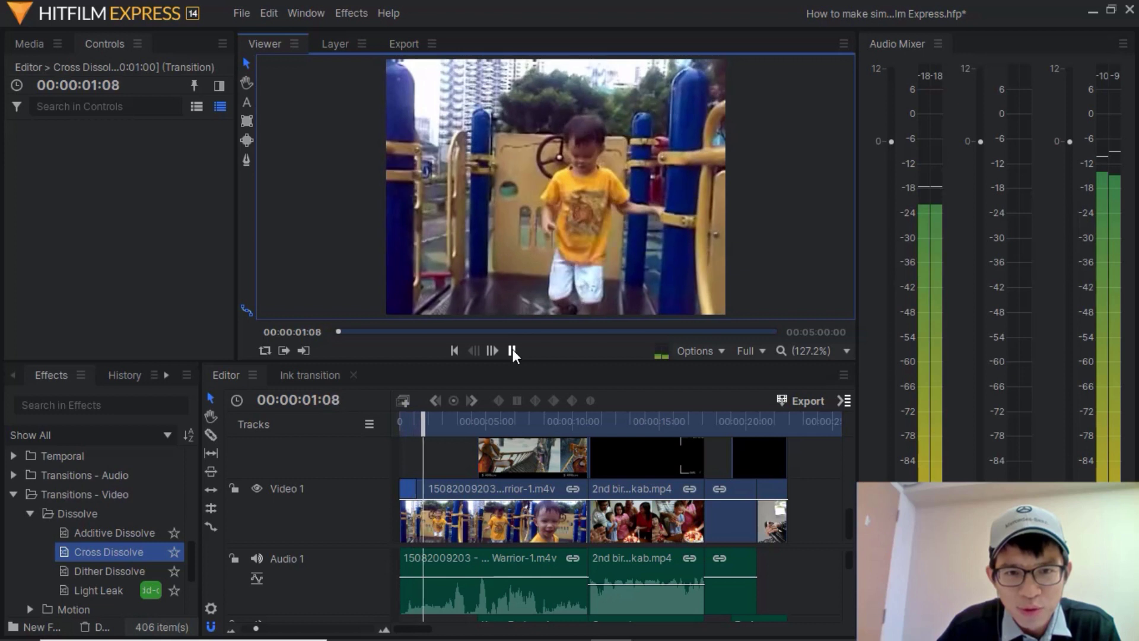
click(511, 350)
- Add a Cross Dissolve at the end of the last clip and preview the fade-out from 21:09
drag(94, 548, 694, 507)
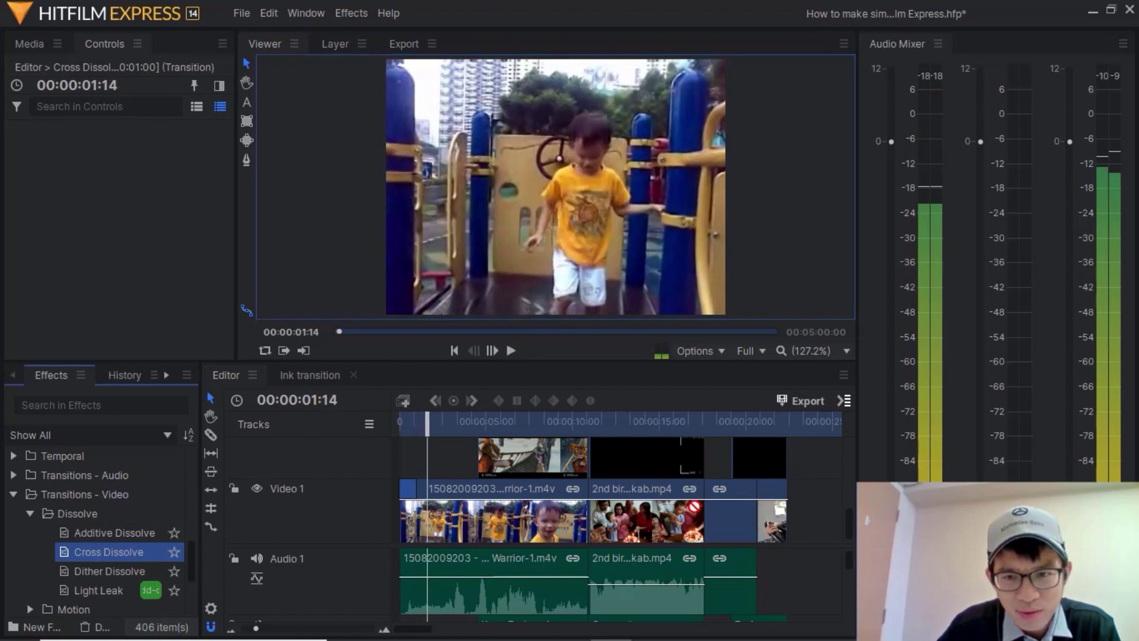
drag(758, 490, 779, 490)
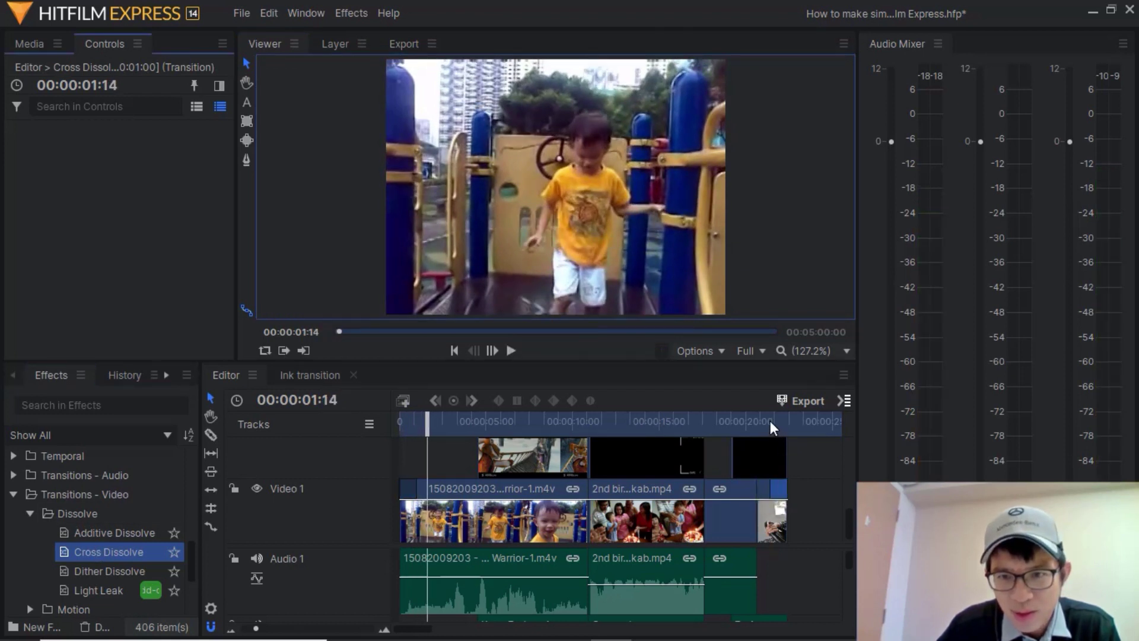
click(770, 421)
click(510, 349)
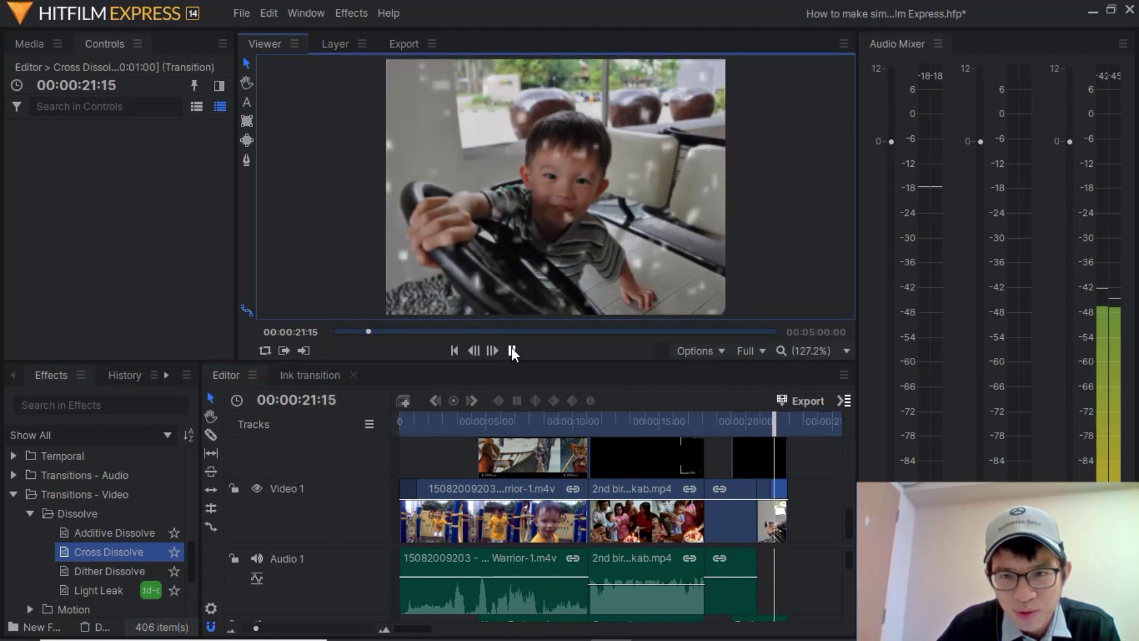
click(511, 349)
- Add a Cross Dissolve where the two clips meet and play it from 10:02
scroll(567, 500, up, 1)
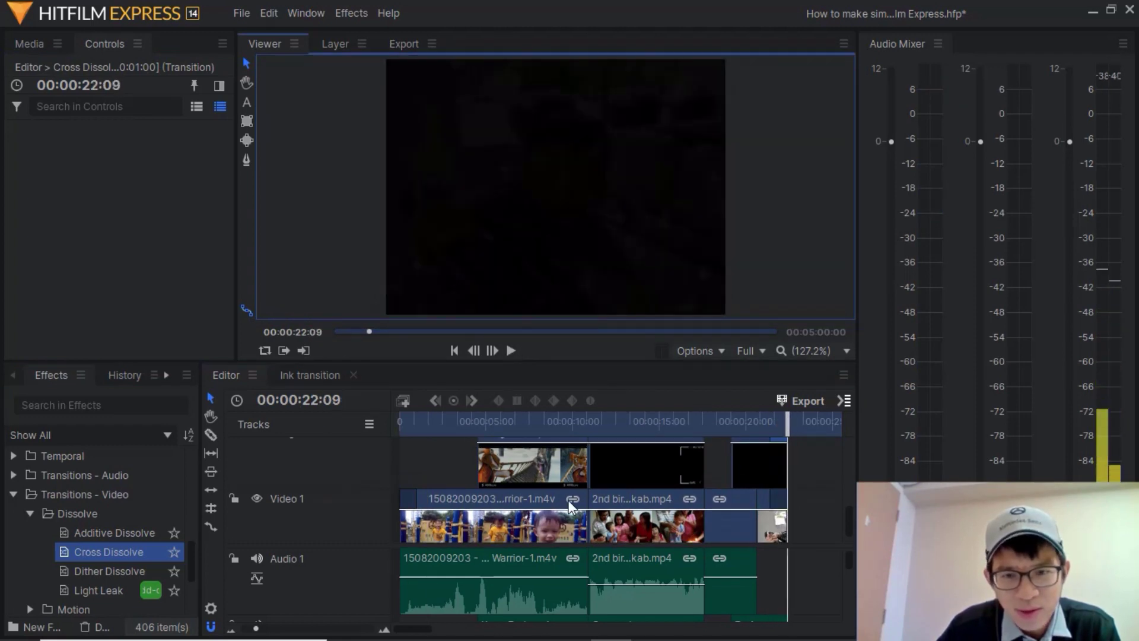
drag(101, 556, 586, 496)
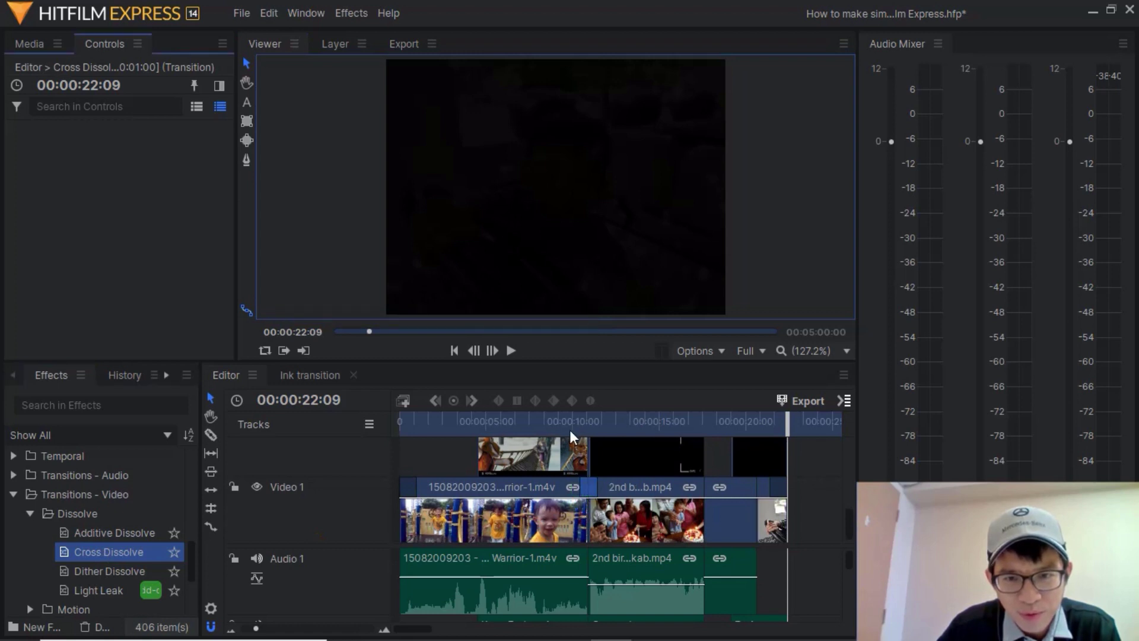
click(574, 421)
click(511, 350)
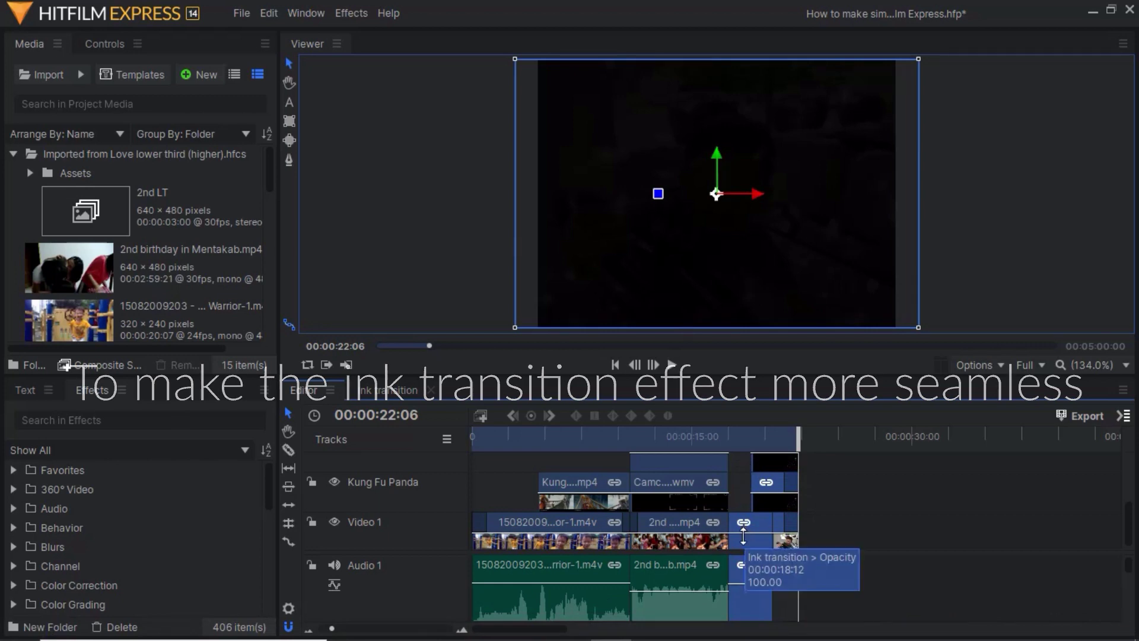
- Move the last still onto the Kung Fu Panda track and play the ink transition from 17:03
drag(744, 542, 771, 530)
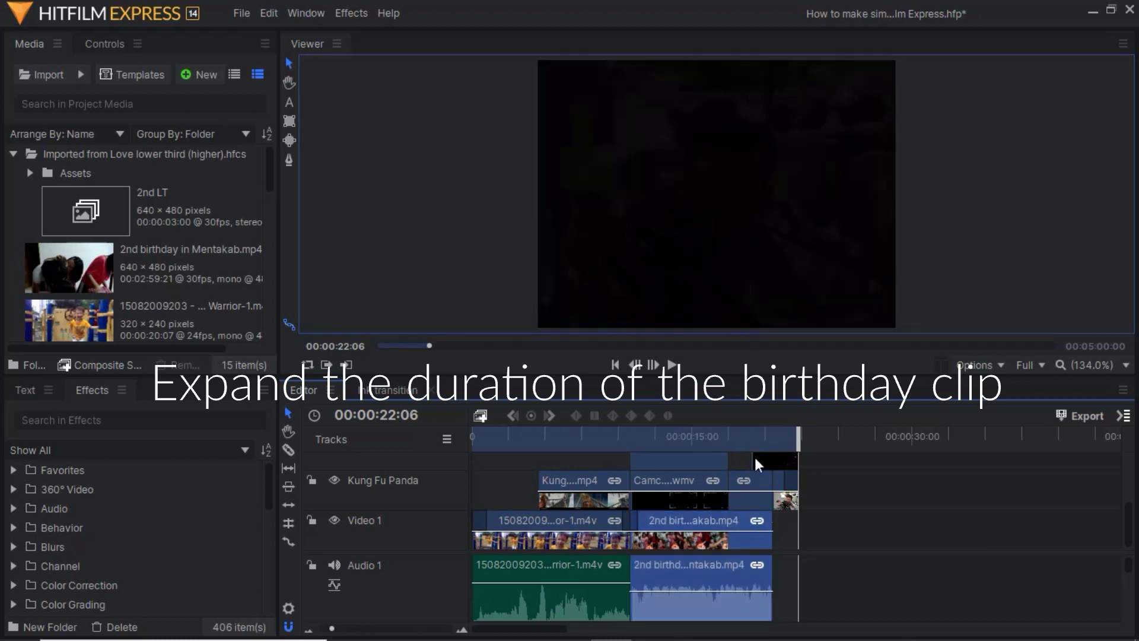
click(752, 436)
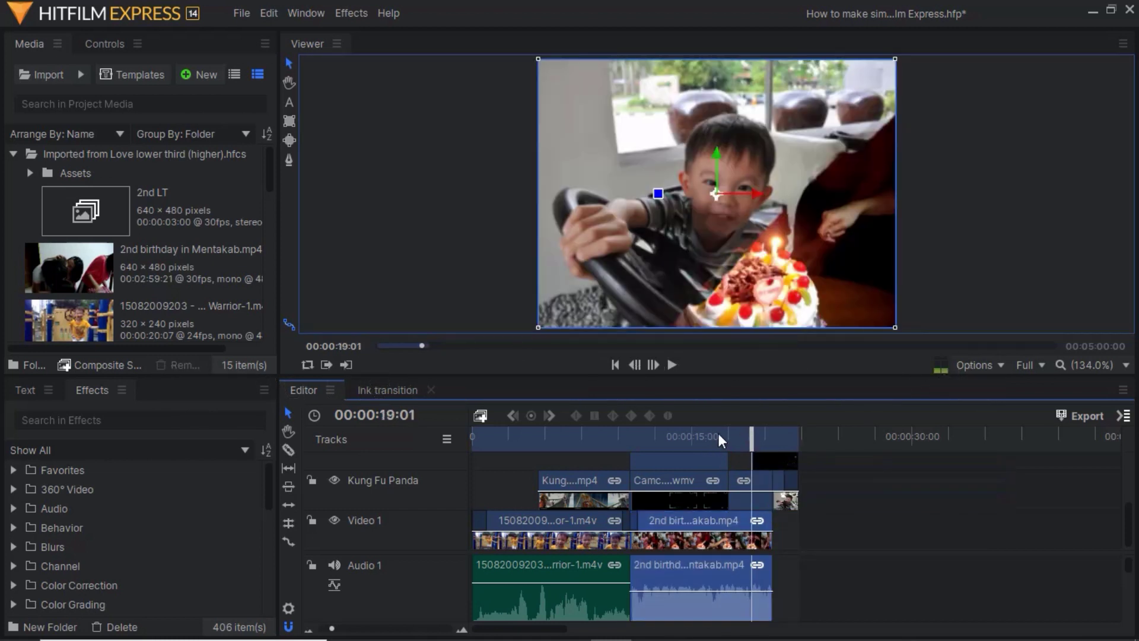
click(724, 436)
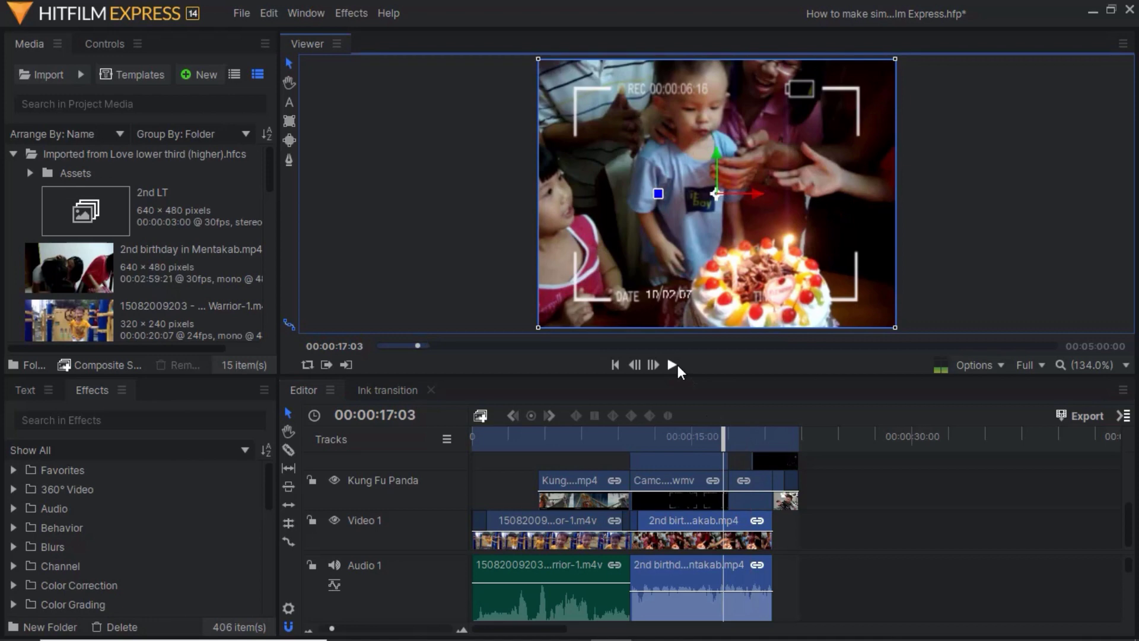
click(672, 364)
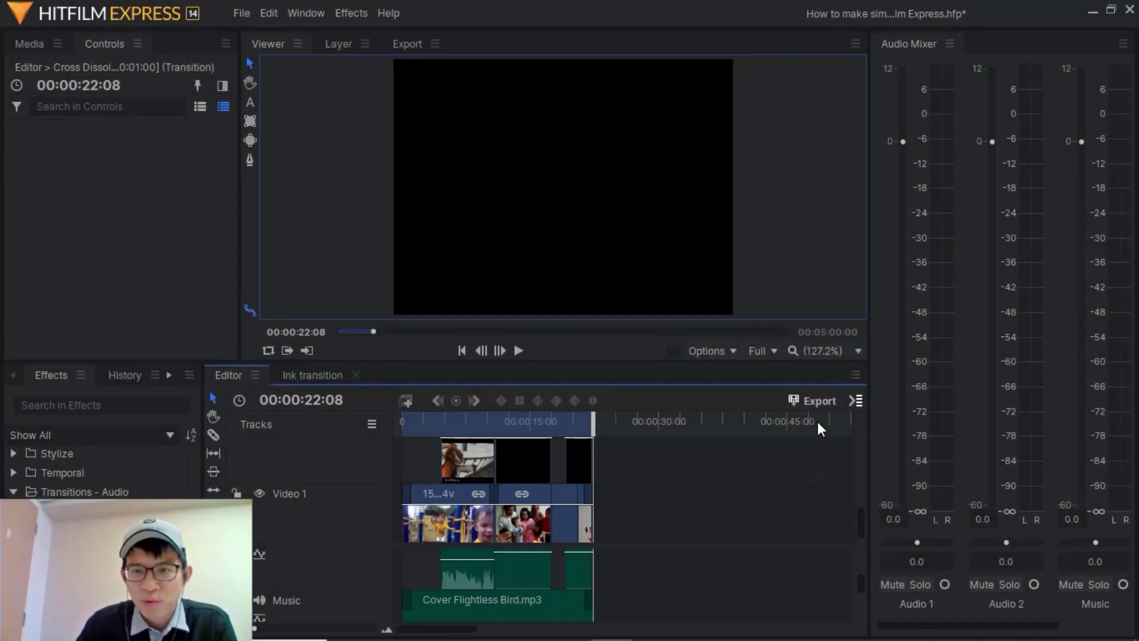
- Export the timeline's in-to-out area with the YouTube 1080p HD preset
click(854, 401)
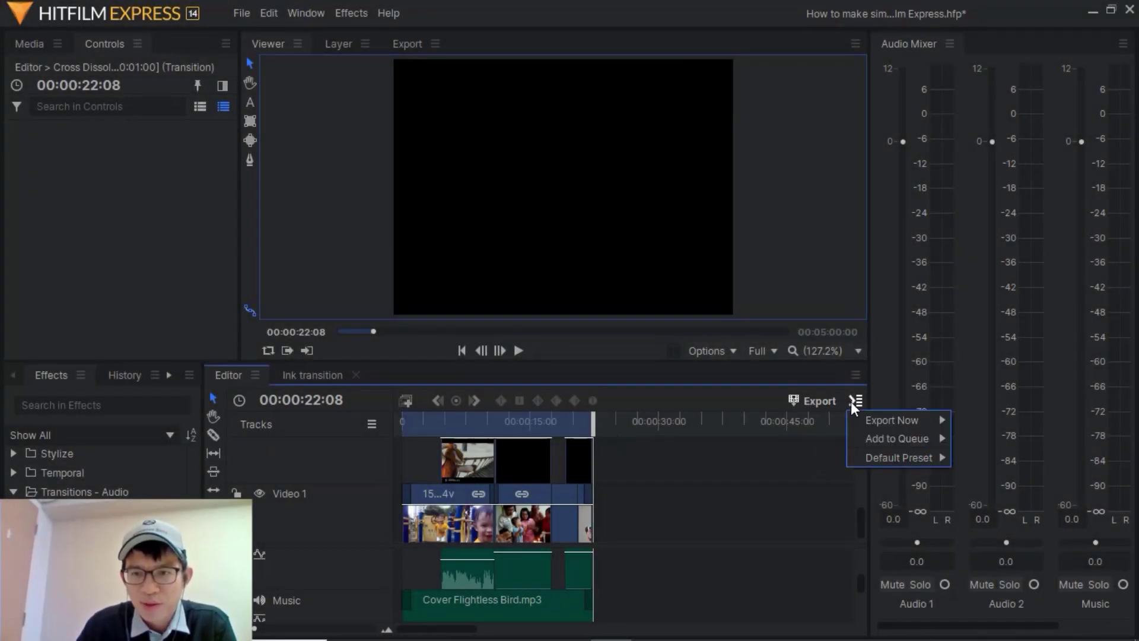
mouse_move(858, 421)
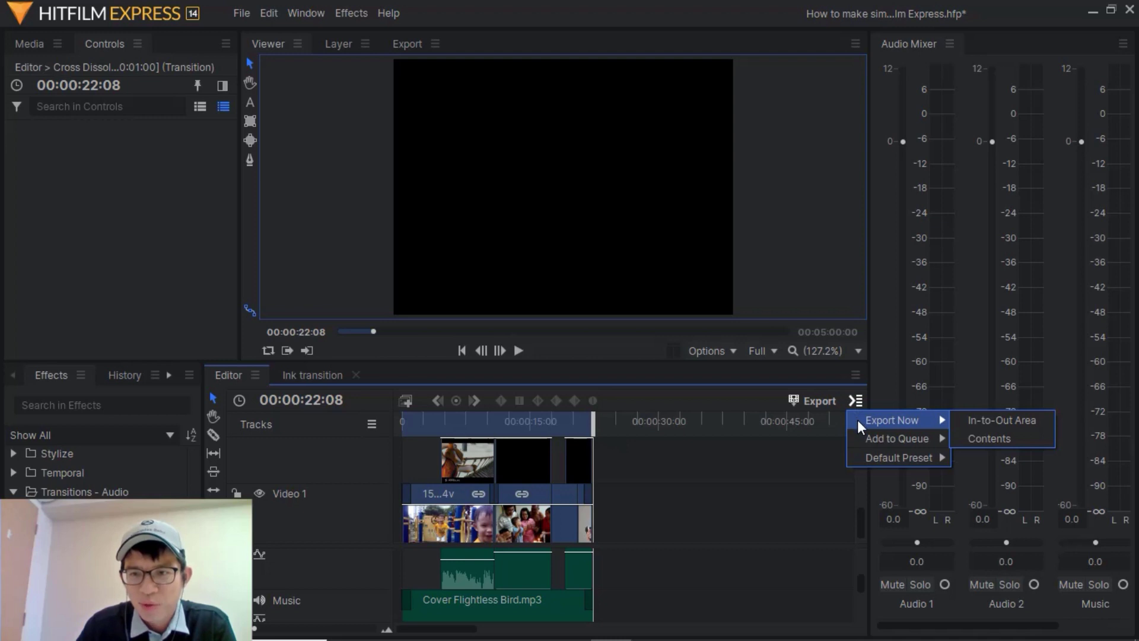
click(973, 418)
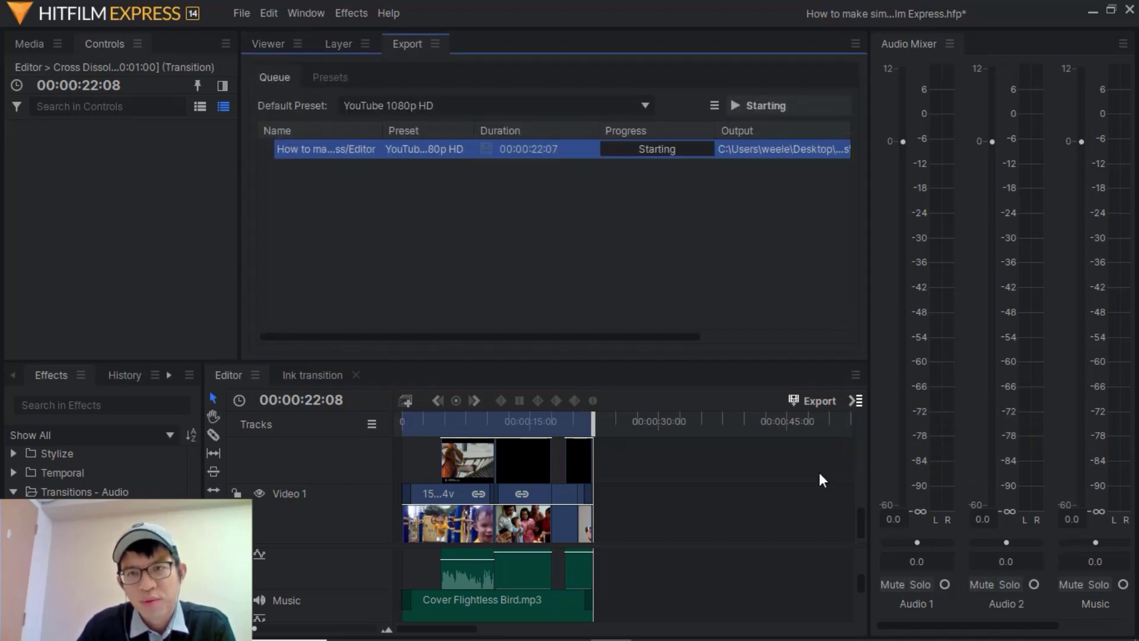